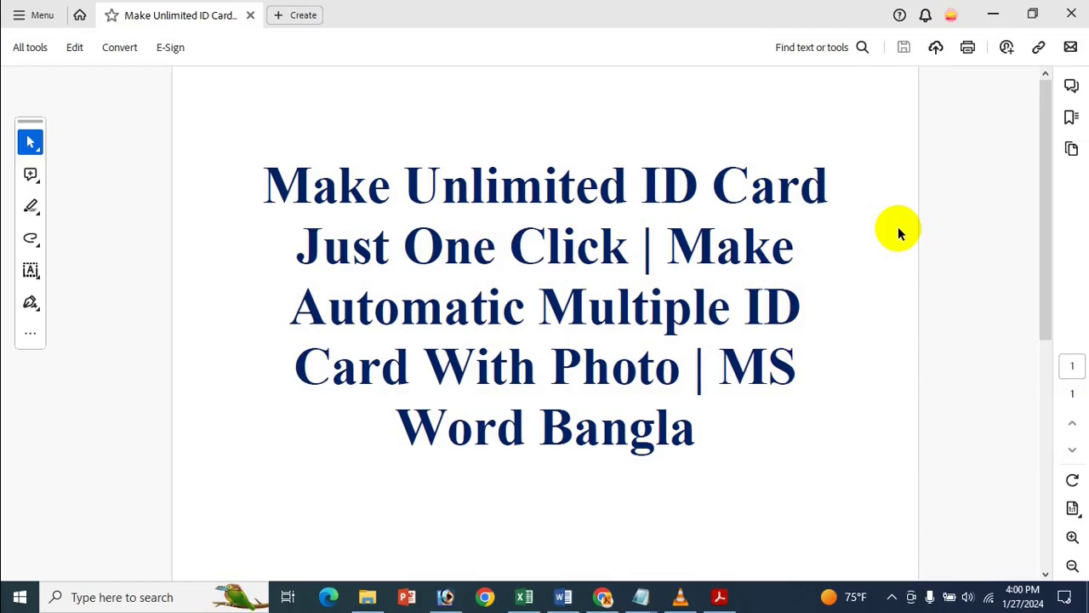
Leave the PDF title page and switch to the ID Cards workbook in Excel, going to the Emp ID header cell.
left_click(992, 12)
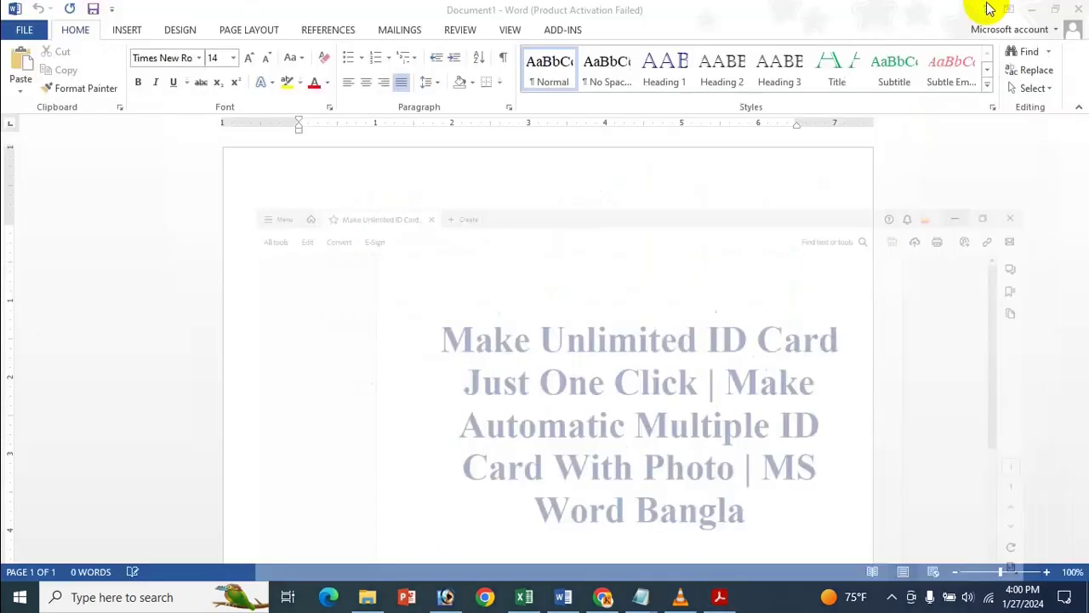
left_click(888, 5)
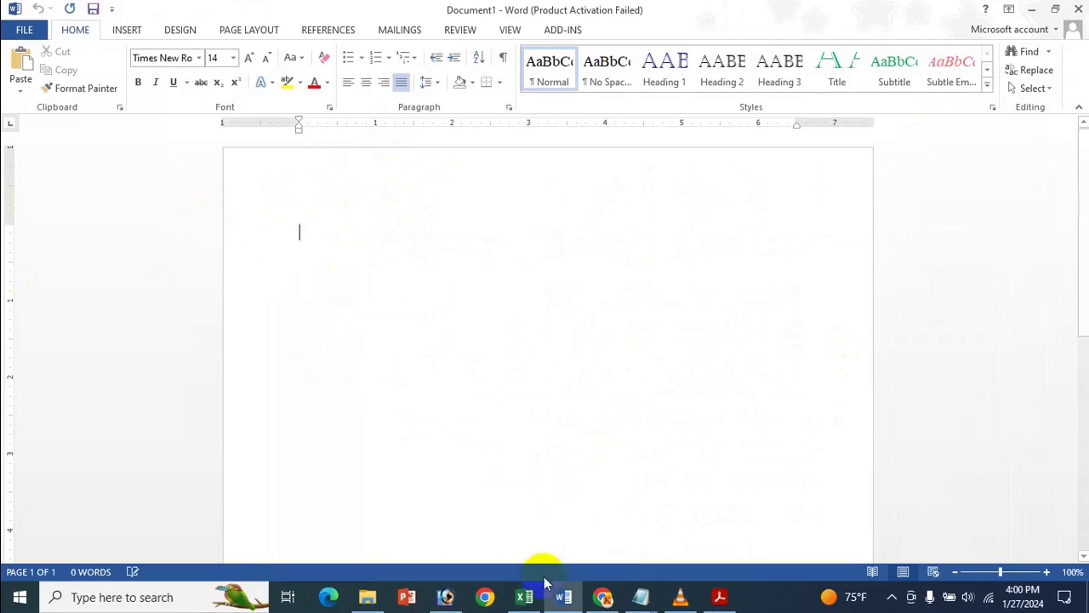
left_click(524, 596)
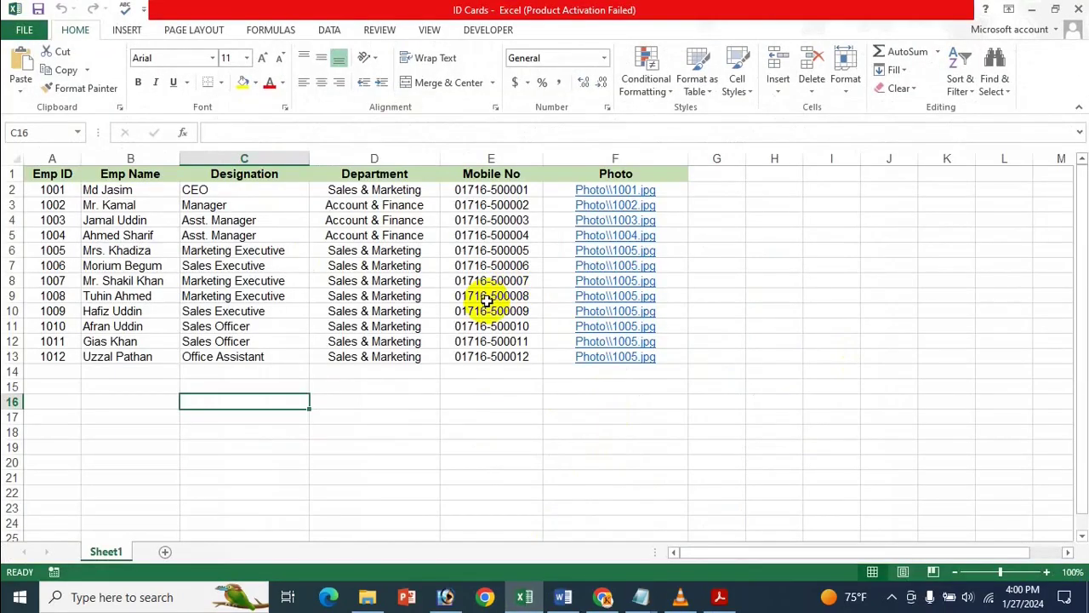
left_click(488, 298)
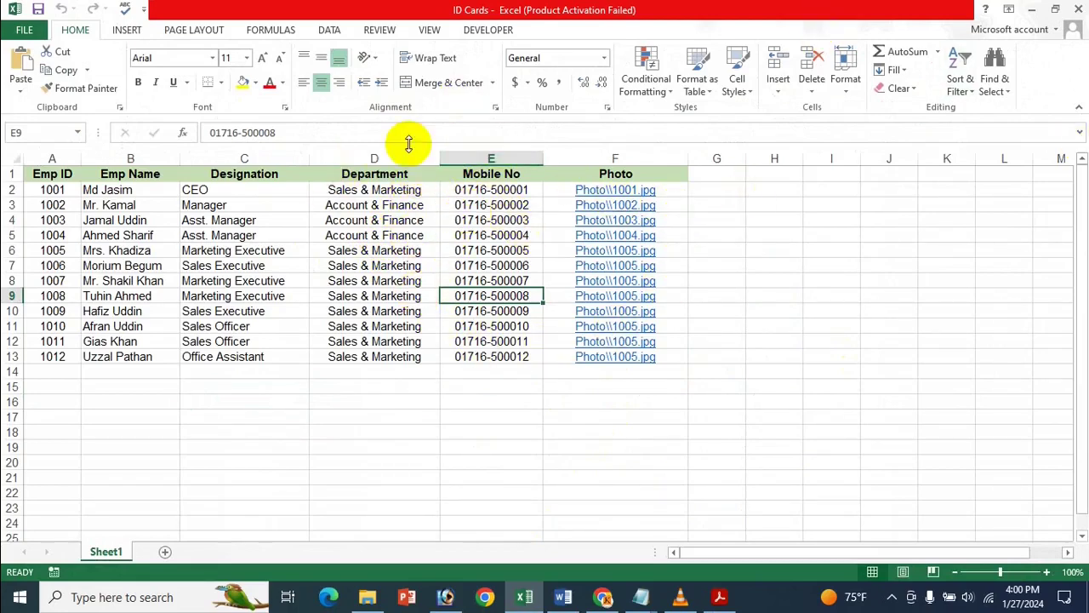
left_click(49, 176)
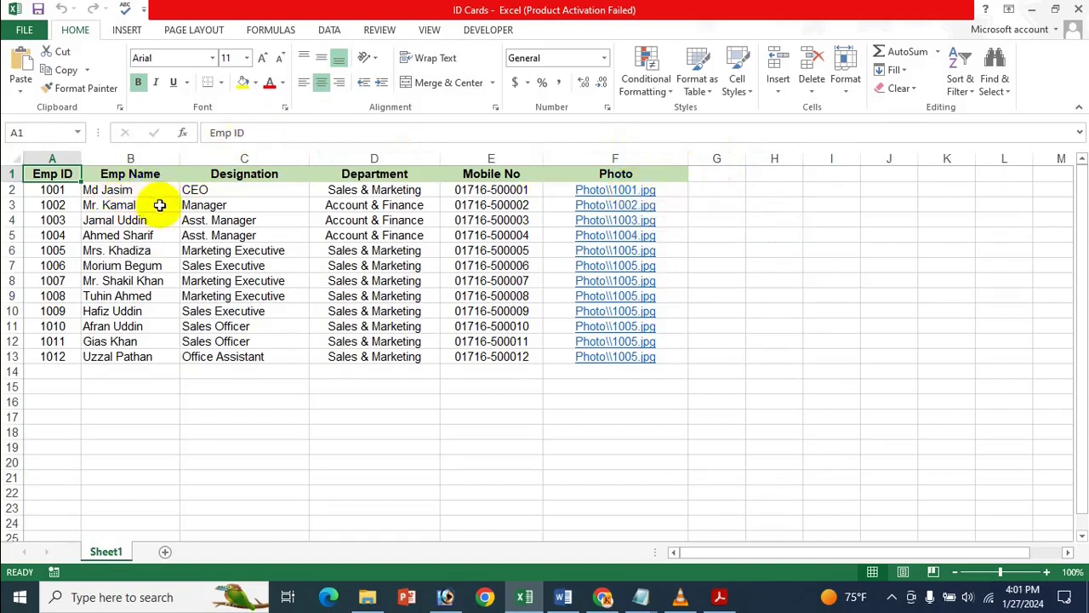
Open the photo linked for employee 1001 to check it, then close the image and return to the worksheet.
left_click(602, 190)
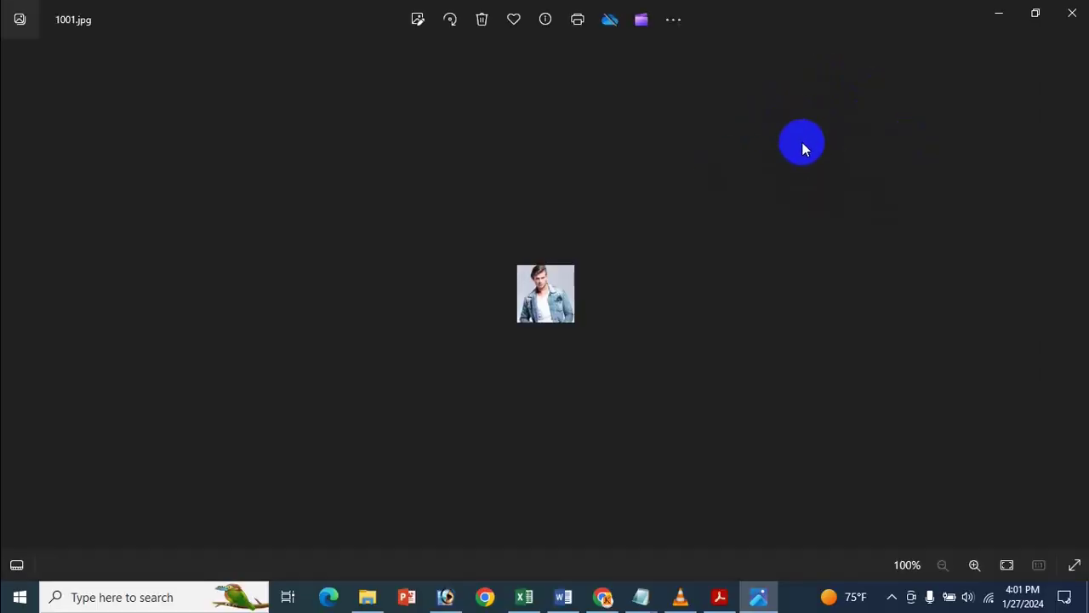
scroll(802, 144, "up", 8)
scroll(526, 221, "down", 8)
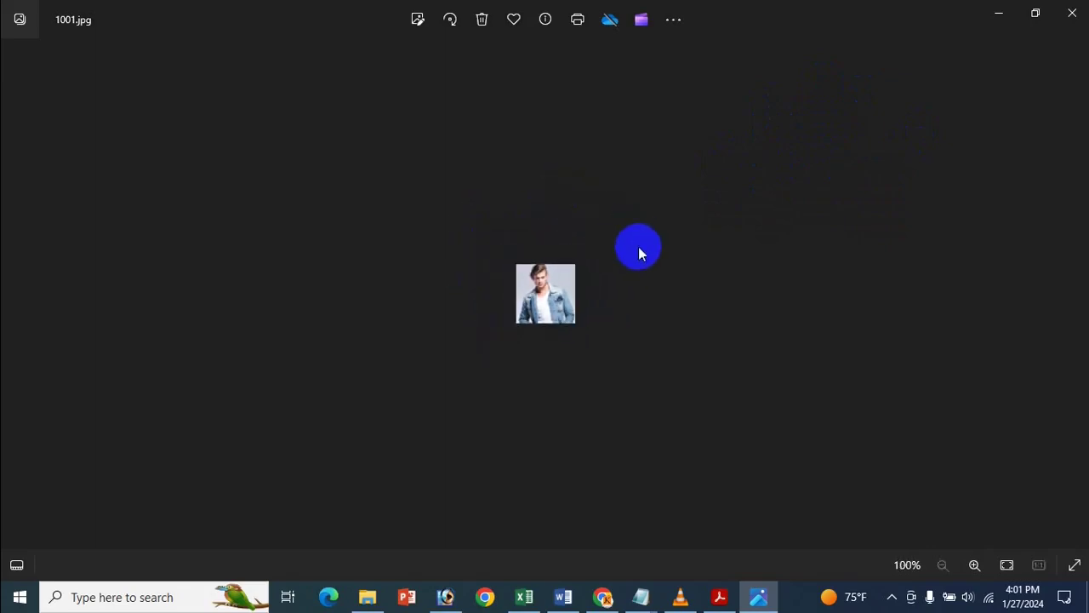
left_click(1044, 34)
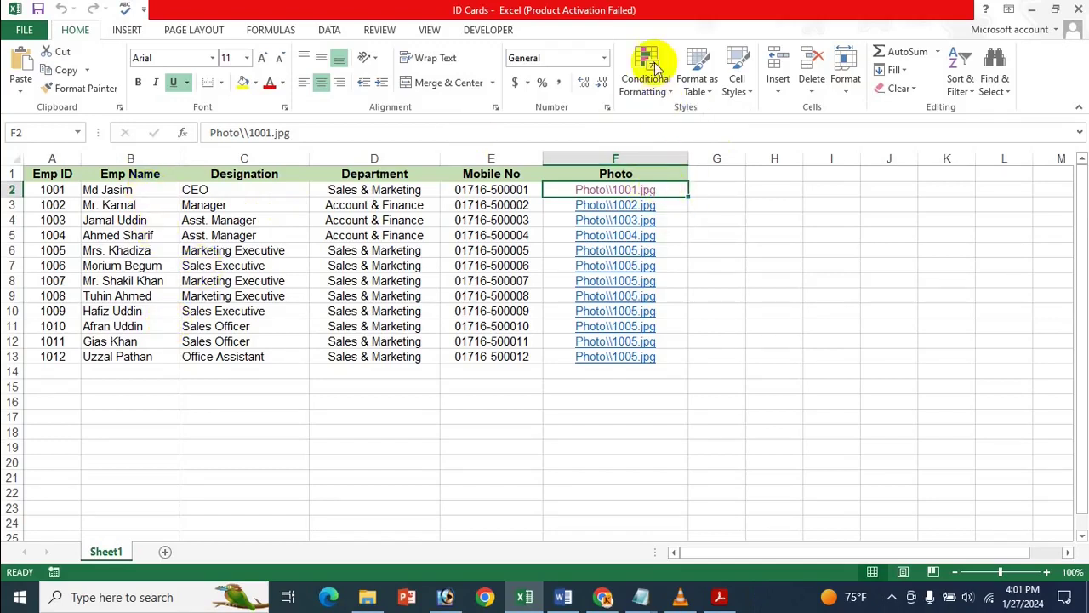
Clear all the photo links in F2:F13 and select cell F2.
left_click_drag(673, 188, 676, 355)
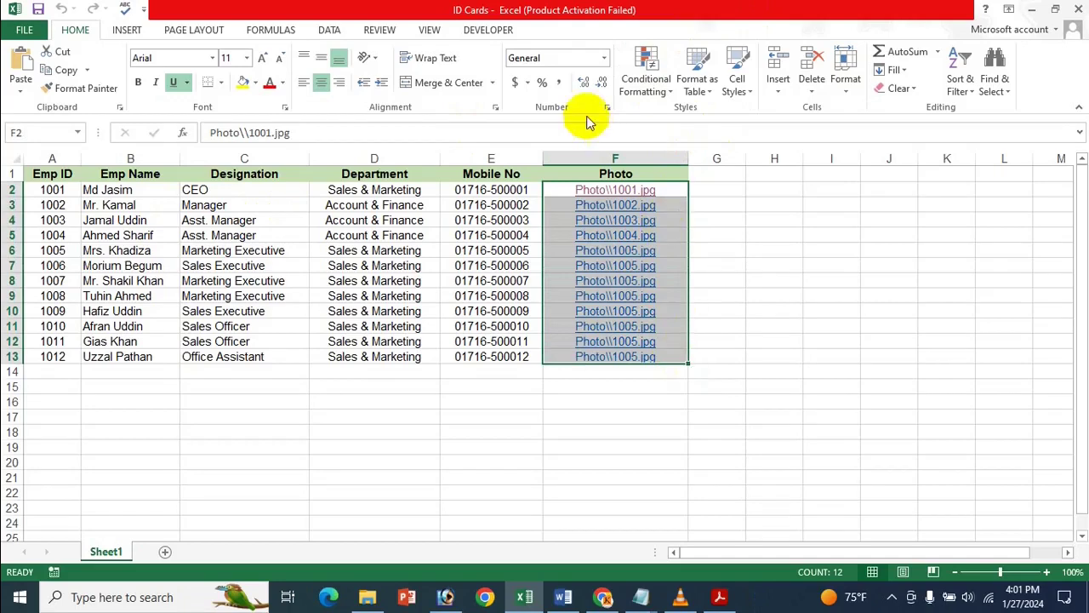
key("Delete")
left_click(609, 200)
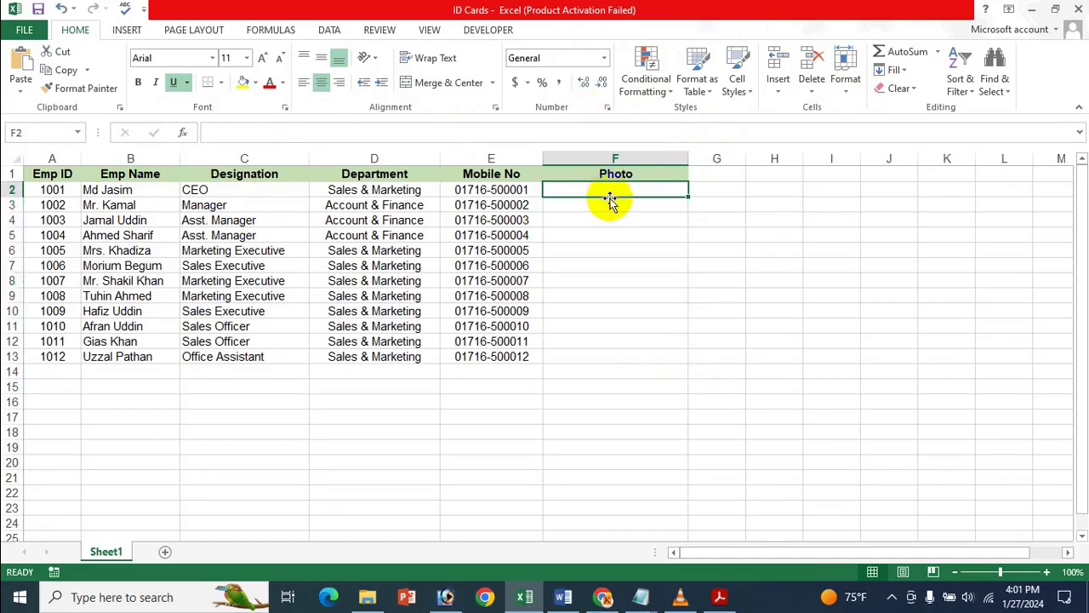
left_click(128, 32)
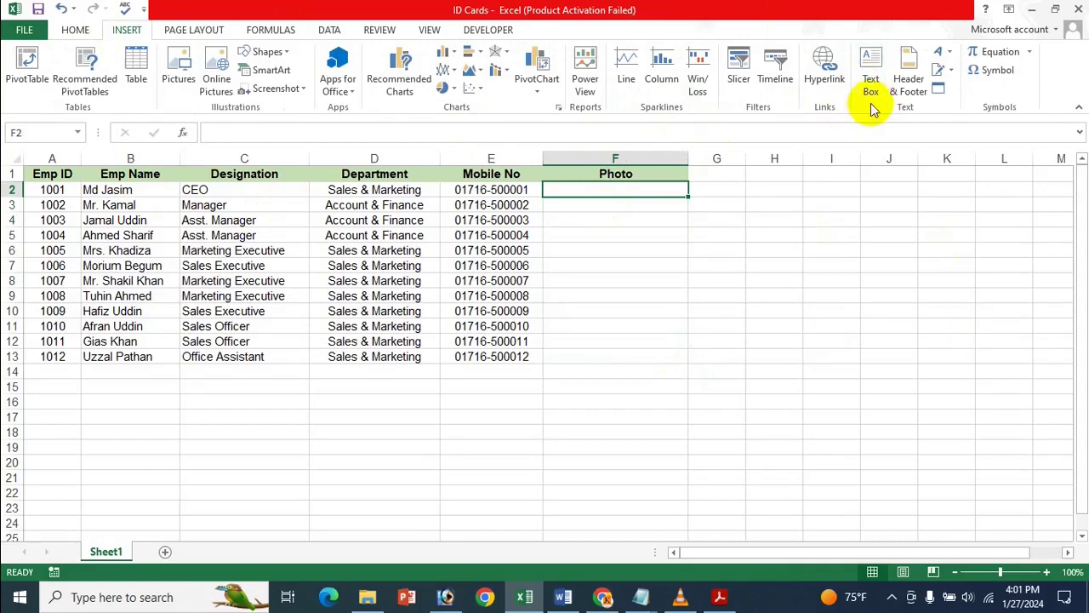
left_click(824, 64)
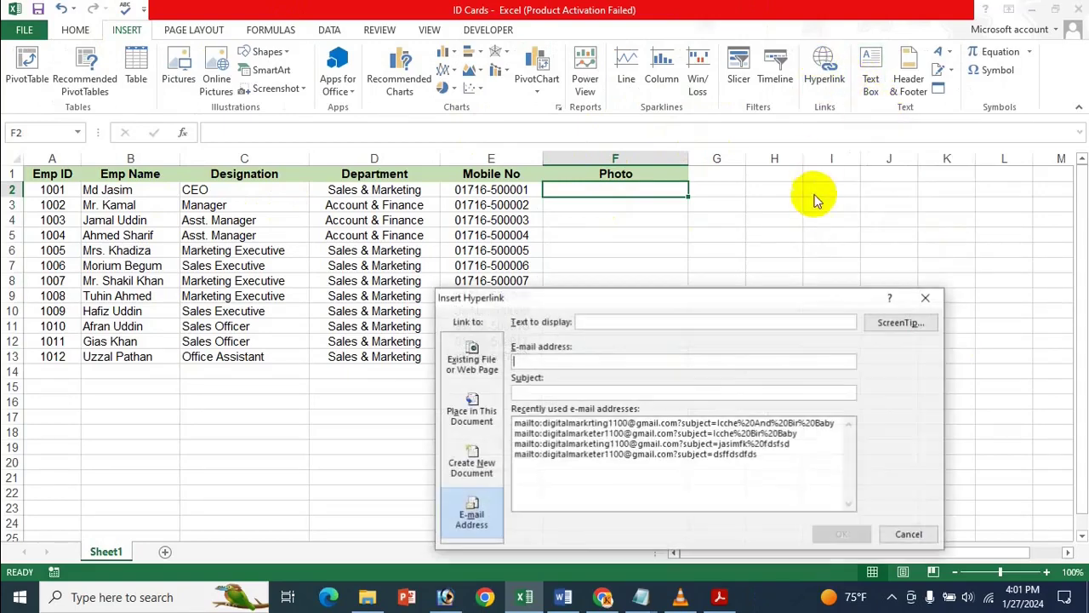
left_click(930, 291)
key("ctrl+k")
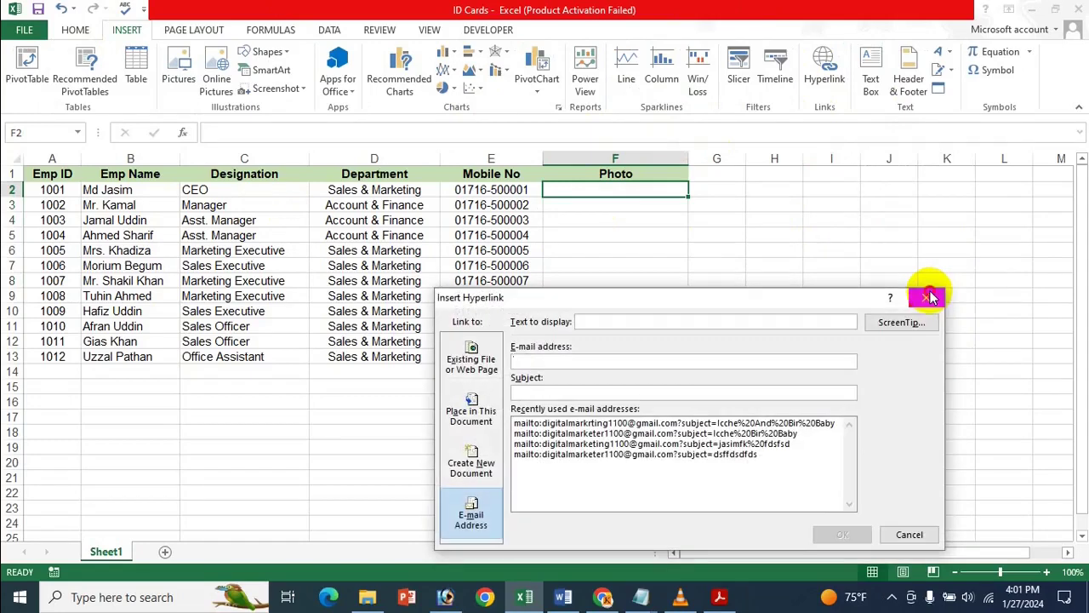
left_click(930, 292)
Insert a hyperlink in cell F2 to the existing image file 1001 in the Photo folder.
right_click(578, 191)
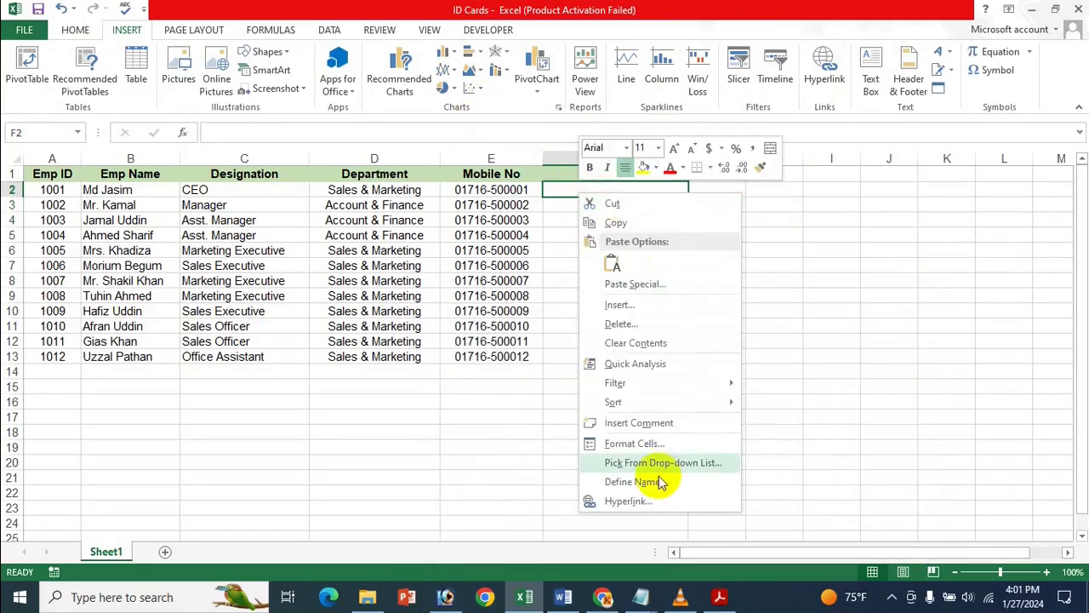
left_click(650, 503)
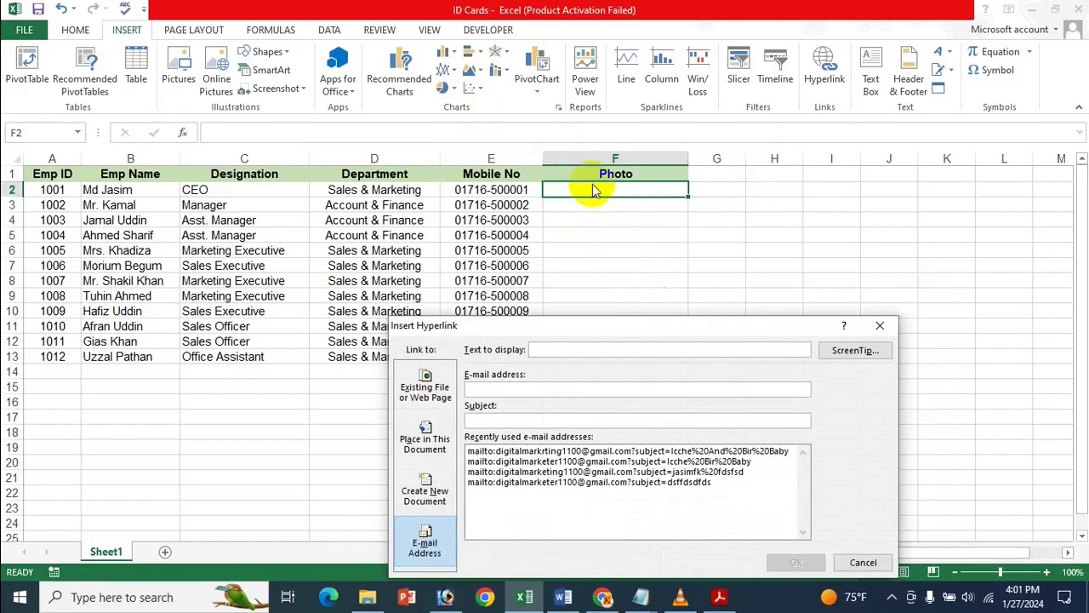
left_click(433, 389)
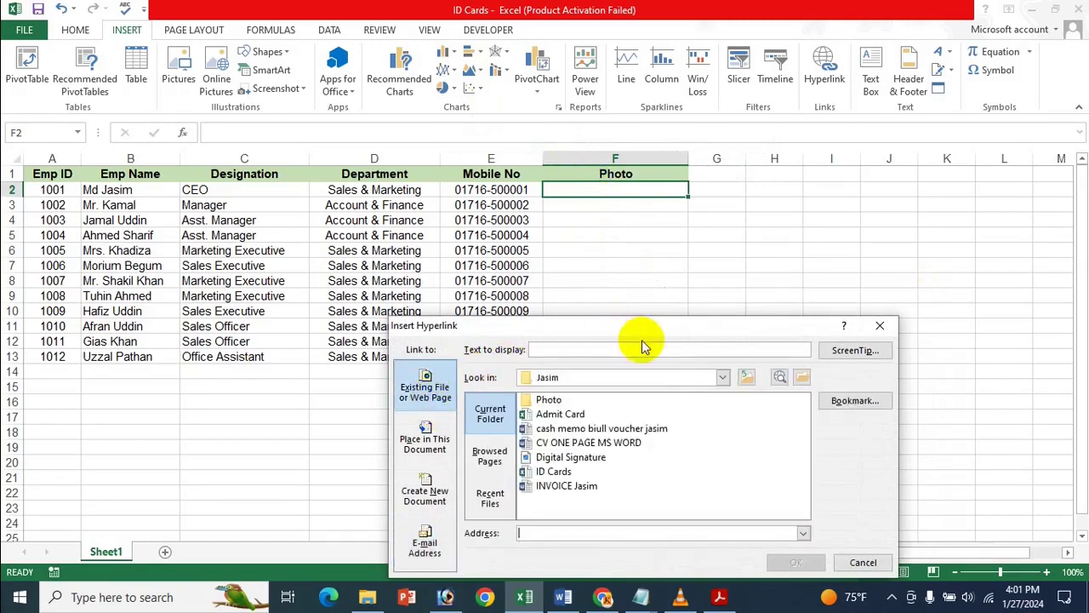
left_click_drag(638, 328, 754, 228)
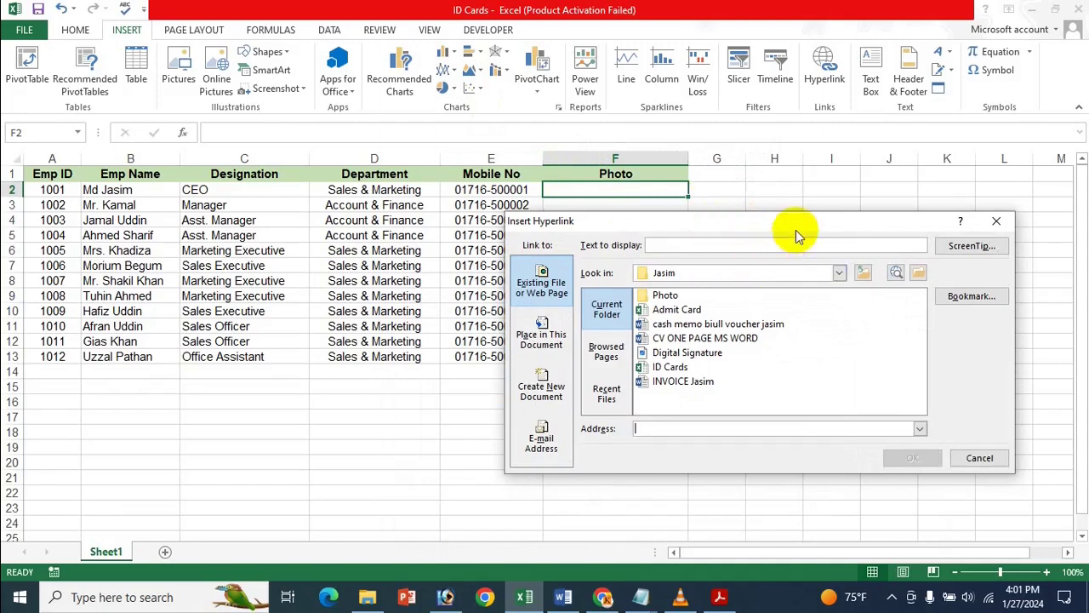
left_click(841, 276)
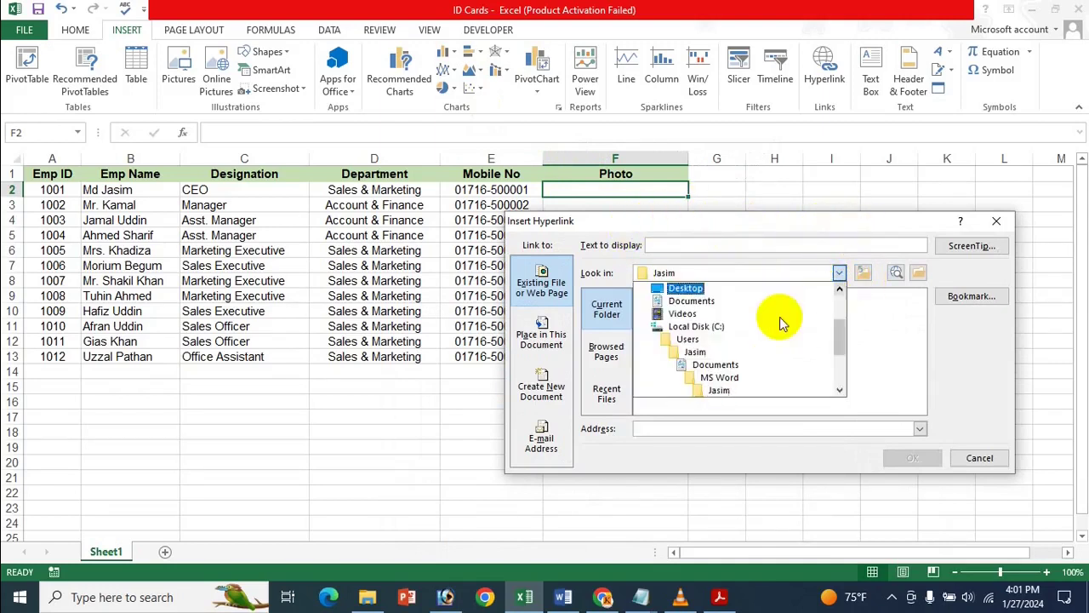
left_click(729, 394)
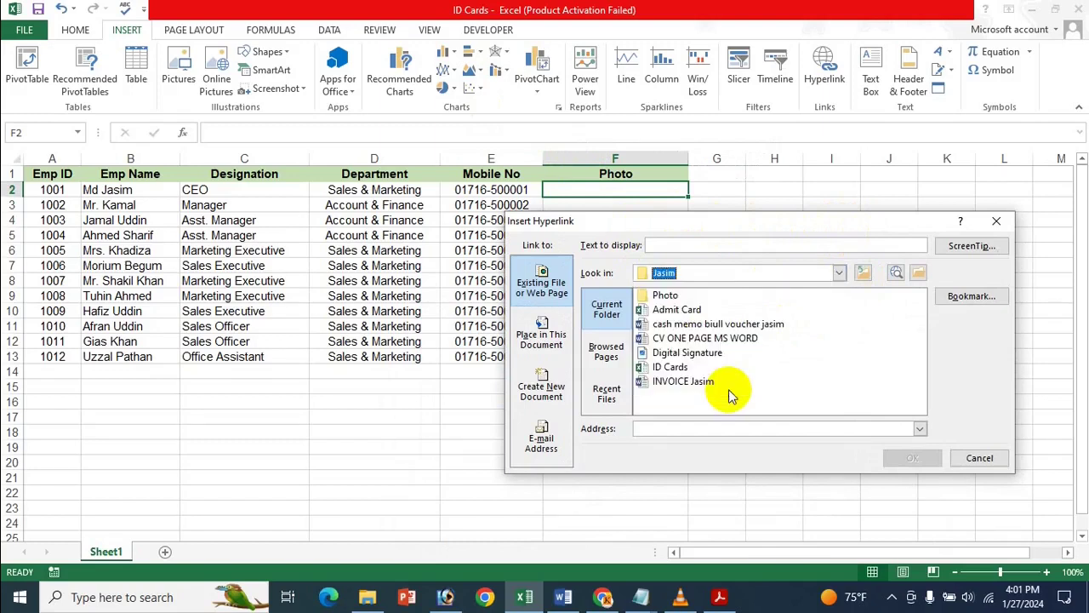
double_click(704, 298)
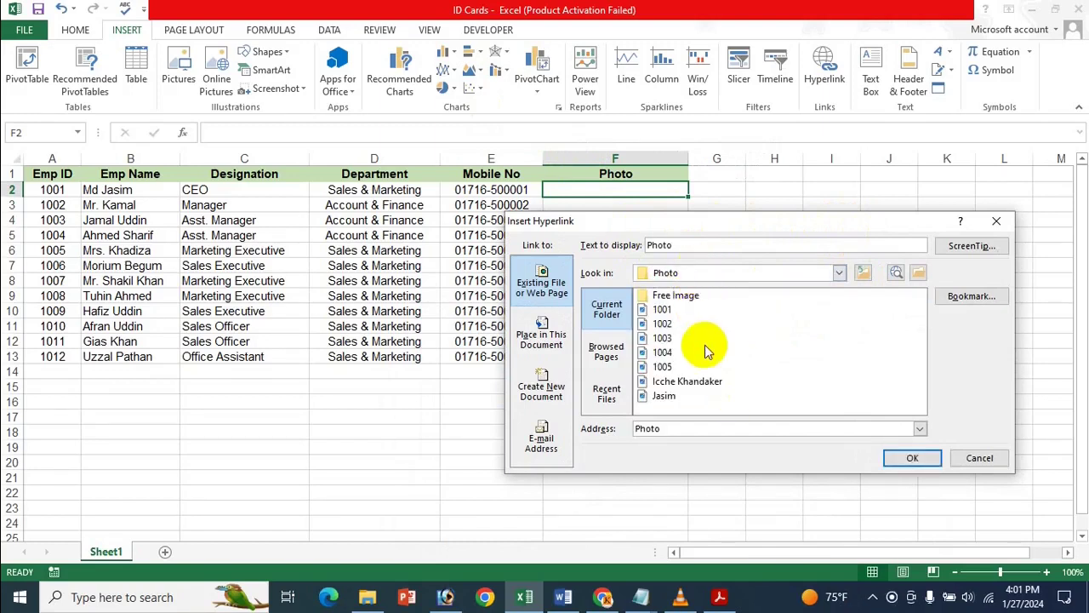
left_click(664, 310)
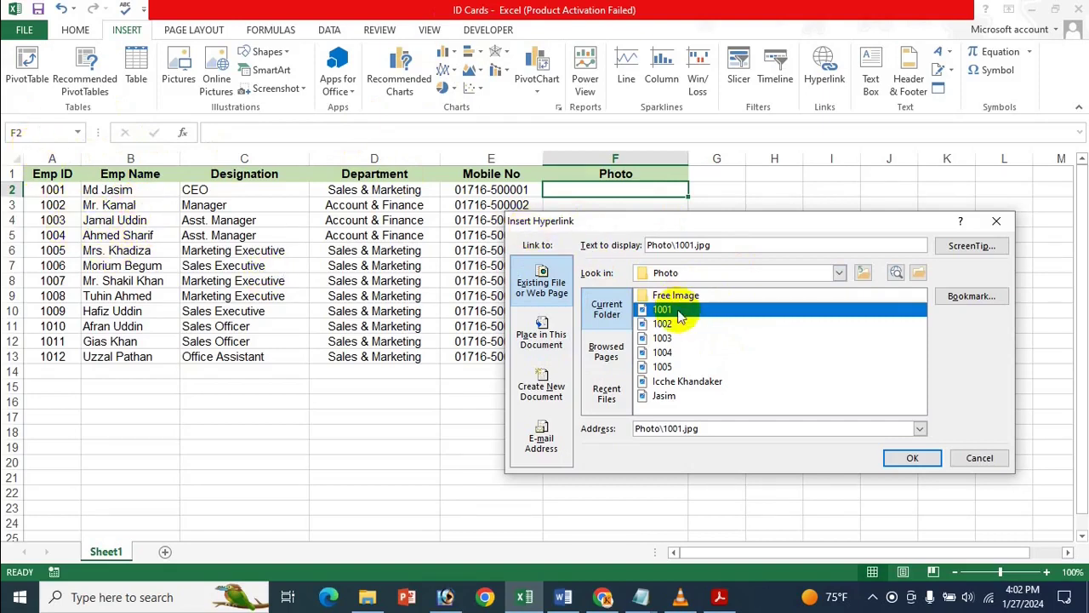
left_click(907, 459)
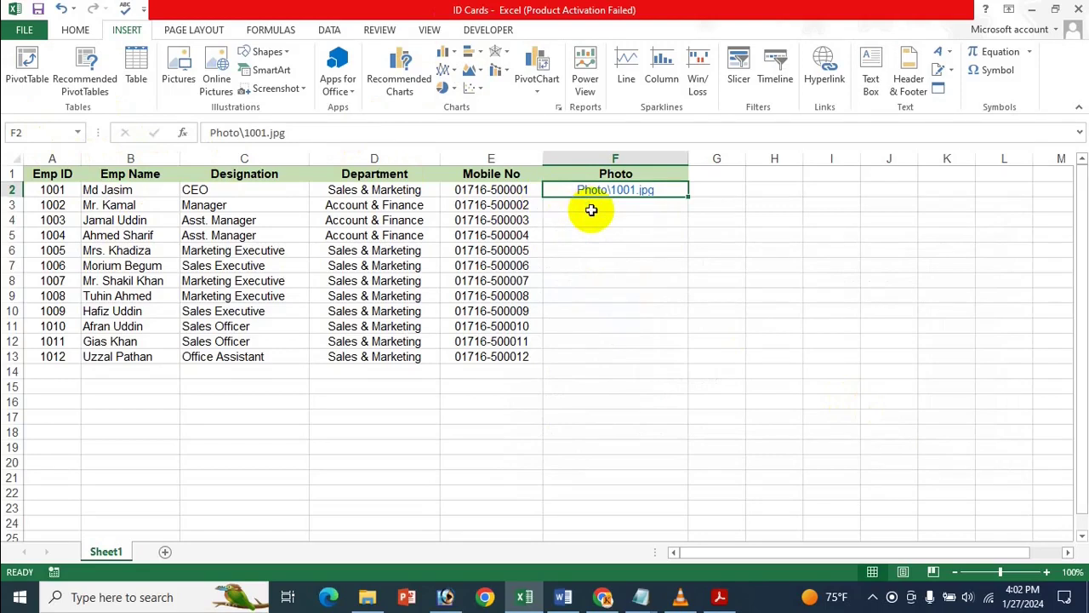
Insert a hyperlink in cell F3 to the image file 1002 in the Photo folder.
left_click(589, 211)
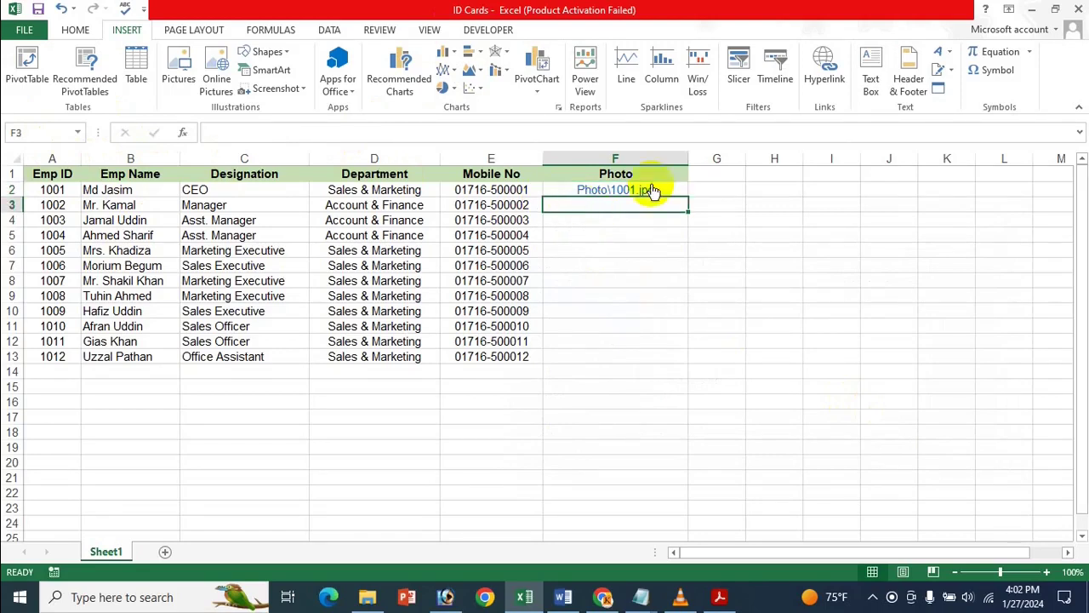
left_click(824, 85)
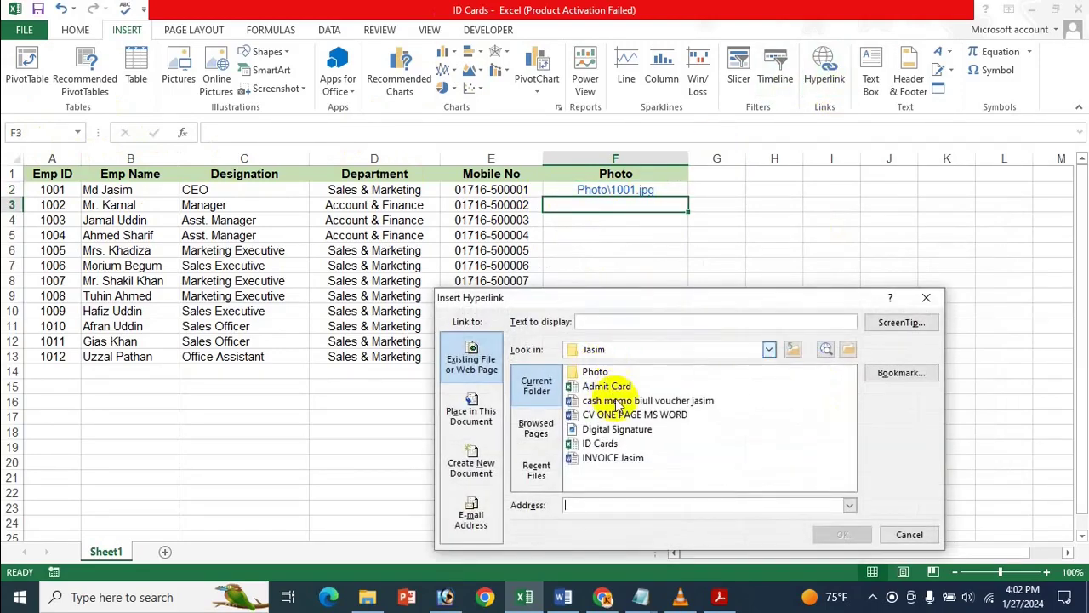
double_click(595, 372)
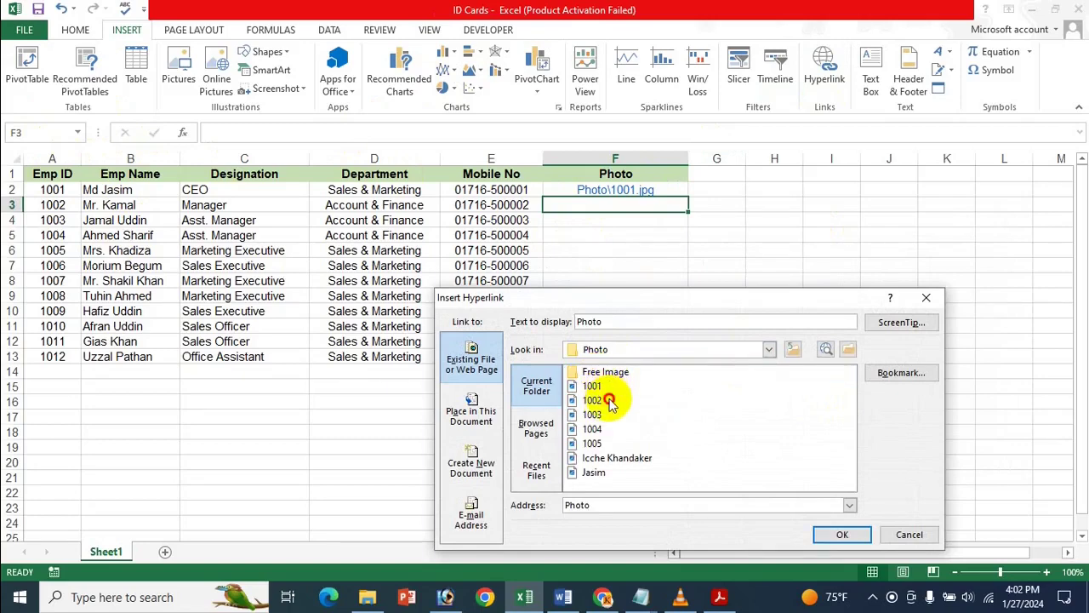
left_click(609, 400)
left_click(841, 534)
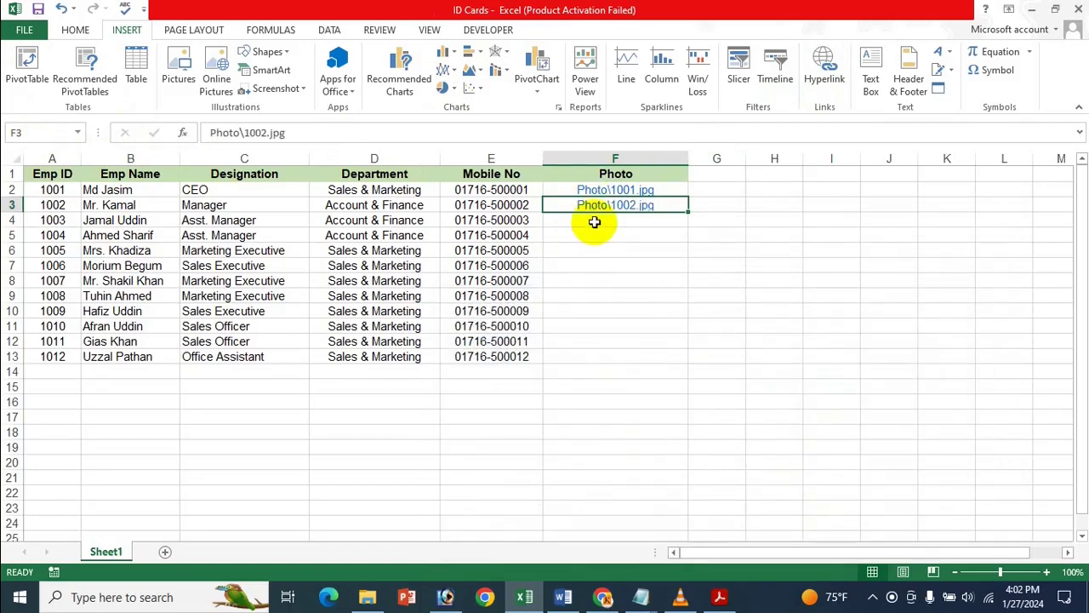
Insert a hyperlink in cell F4 to the image file 1003 in the Photo folder.
left_click(594, 221)
left_click(824, 79)
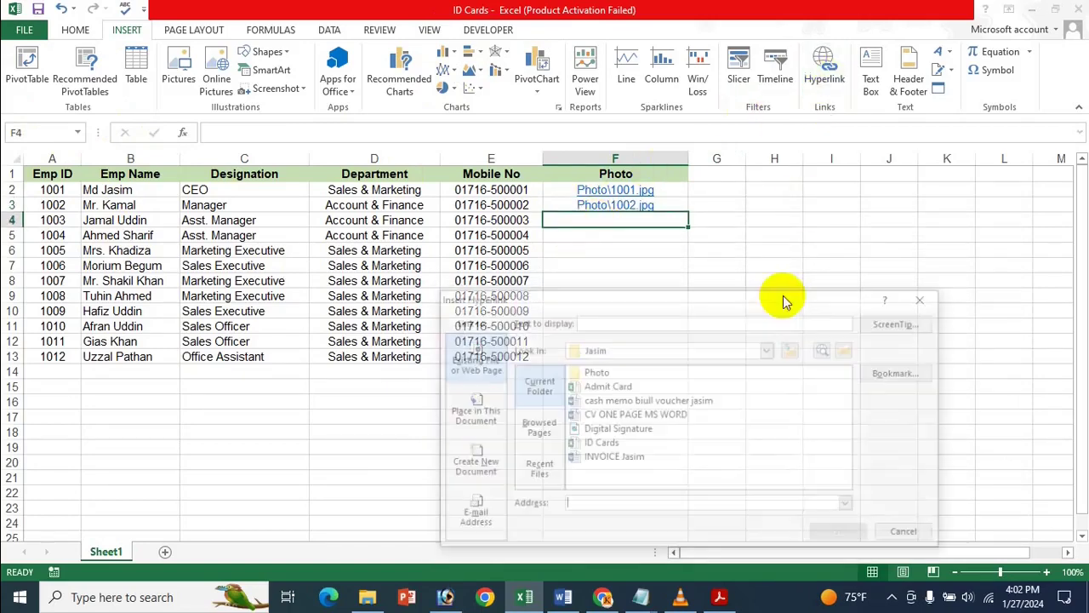
double_click(595, 372)
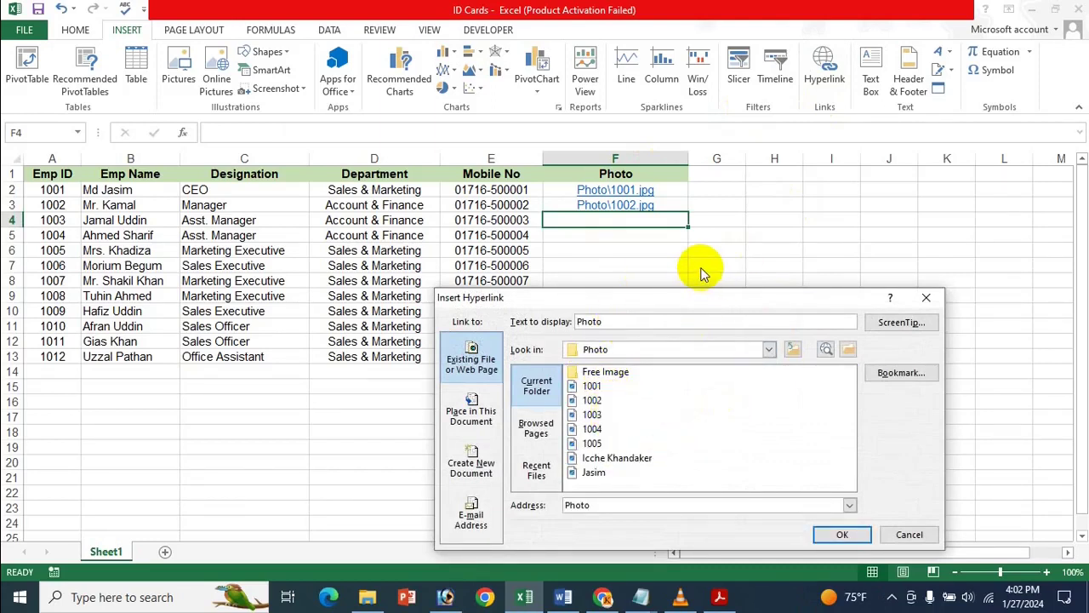
left_click(600, 415)
left_click(856, 534)
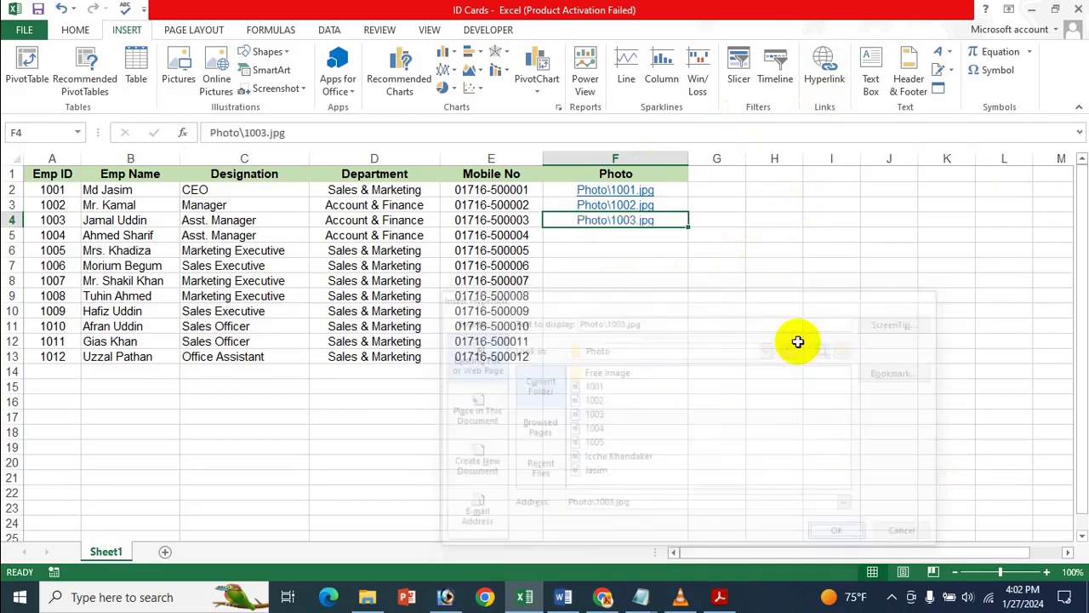
Insert a hyperlink in cell F5 to the image file 1004 in the Photo folder.
left_click(612, 246)
left_click(617, 233)
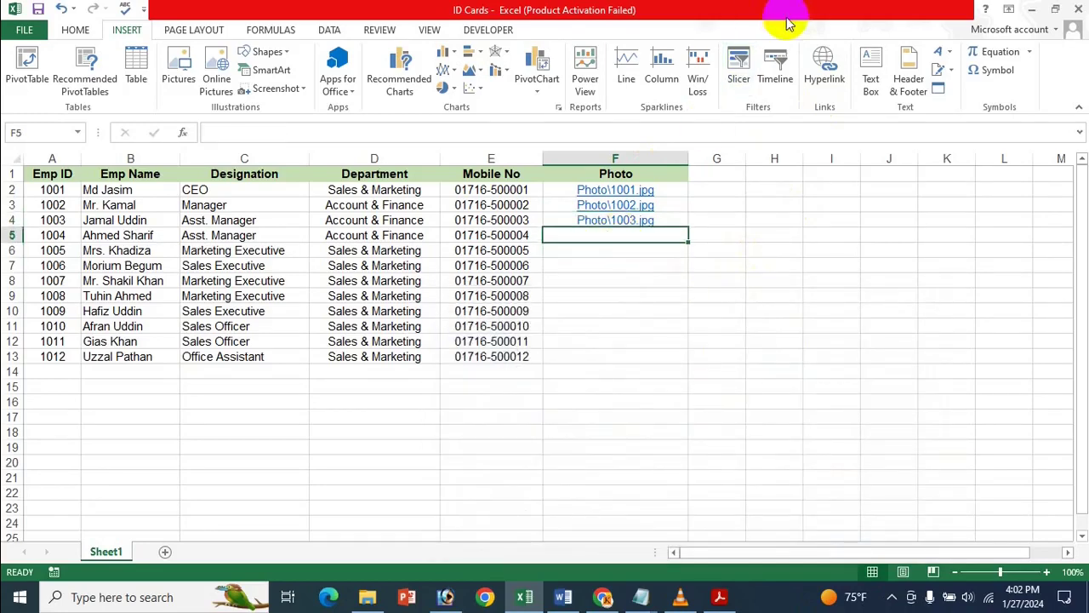
left_click(824, 73)
left_click(621, 375)
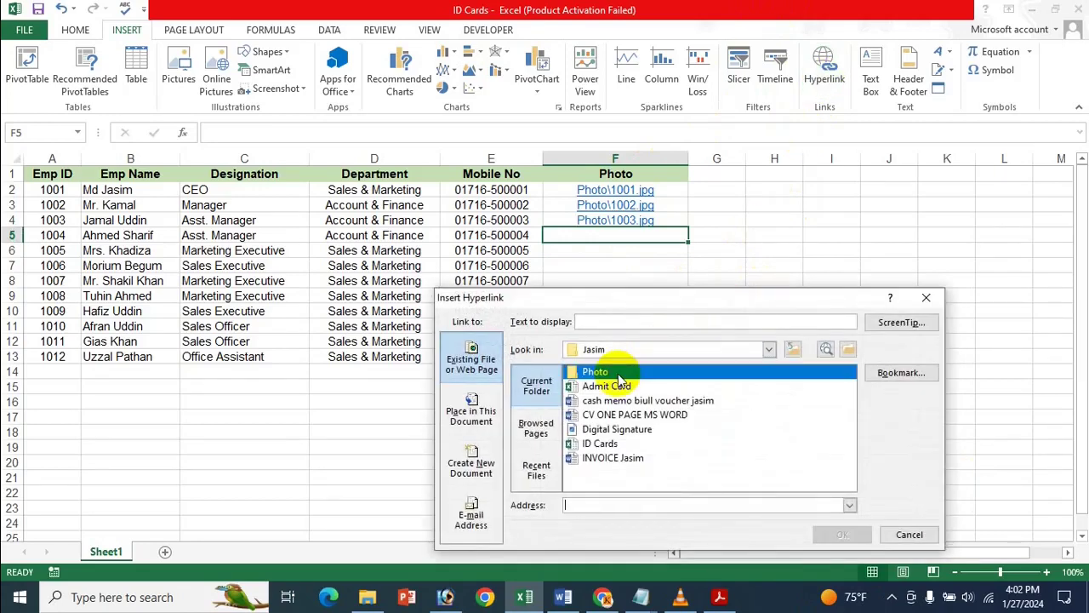
double_click(622, 374)
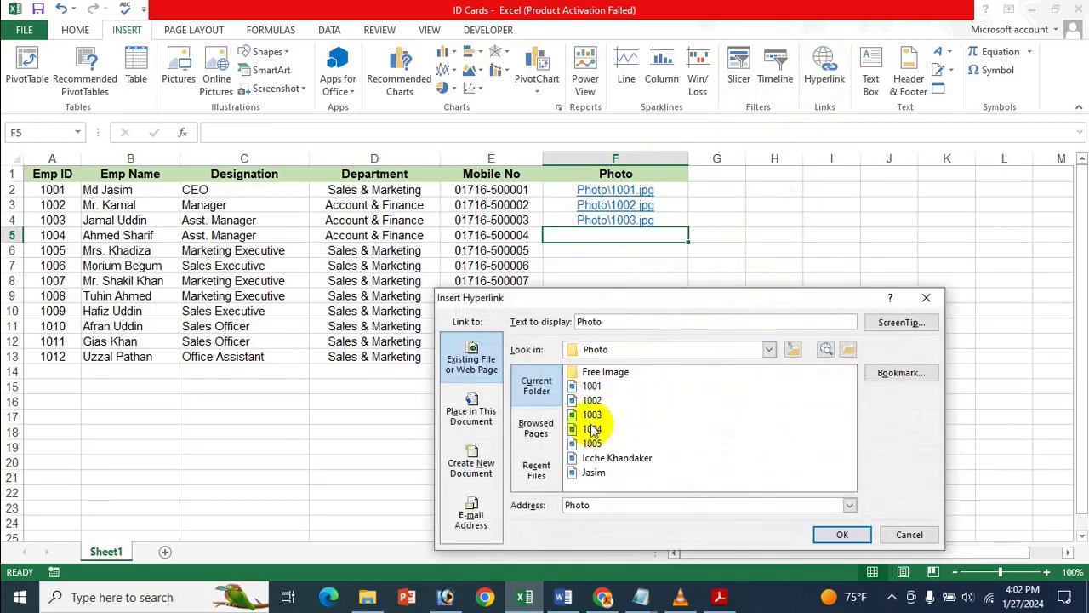
left_click(634, 428)
left_click(843, 536)
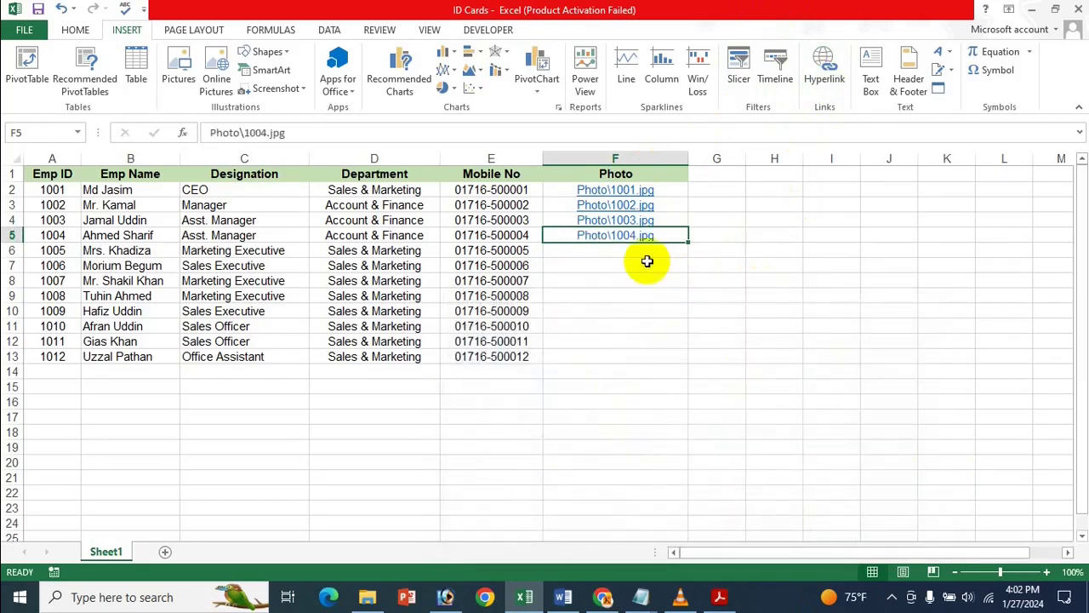
Insert a hyperlink in cell F6 to the image file 1005 in the Photo folder and fill it down to F13.
left_click(647, 262)
left_click(658, 247)
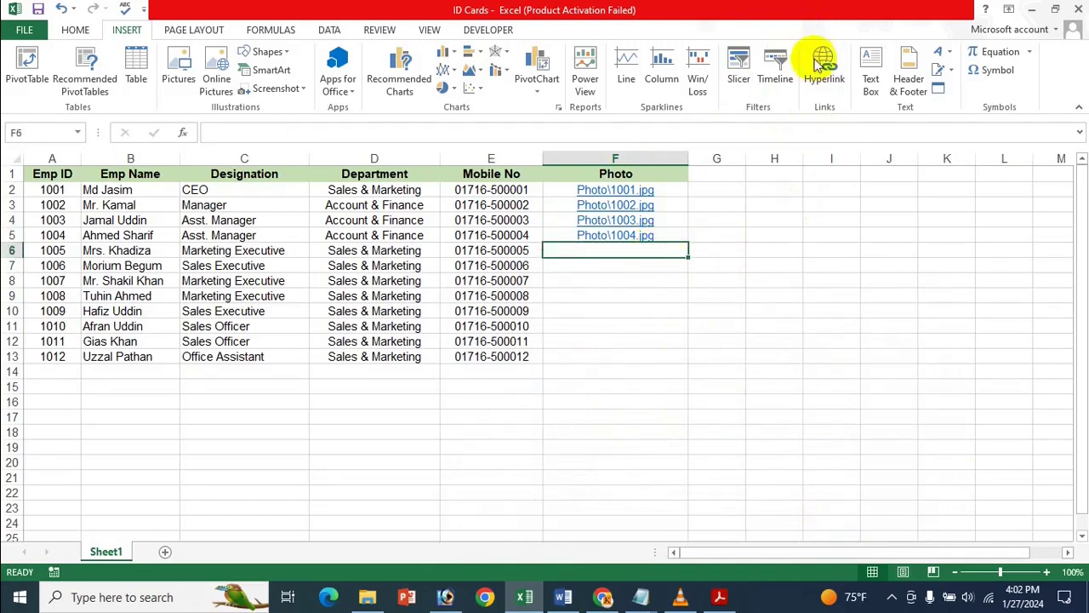
left_click(824, 68)
double_click(640, 375)
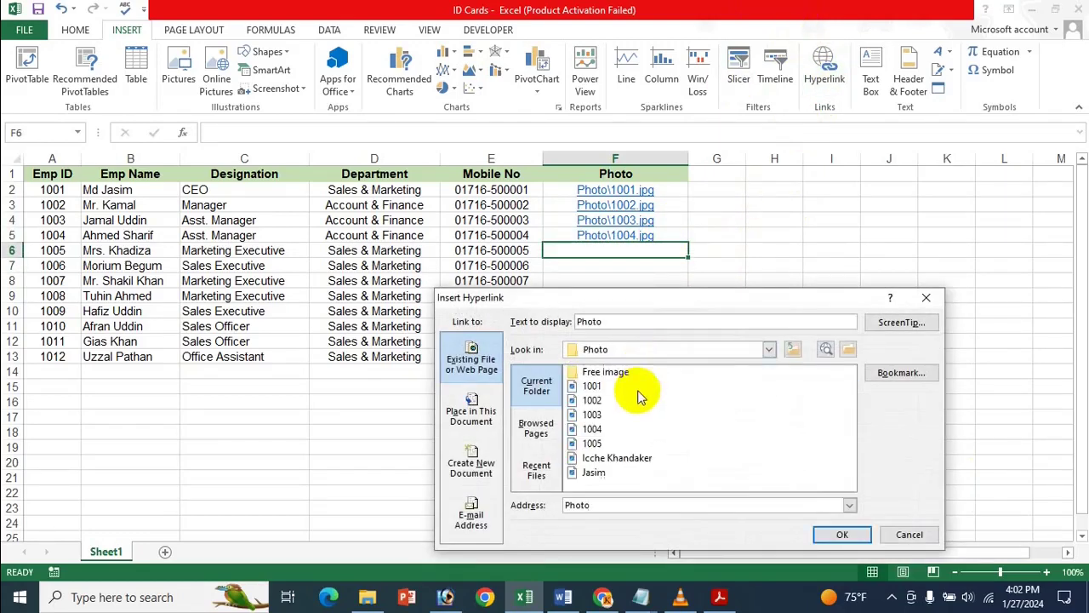
left_click(614, 443)
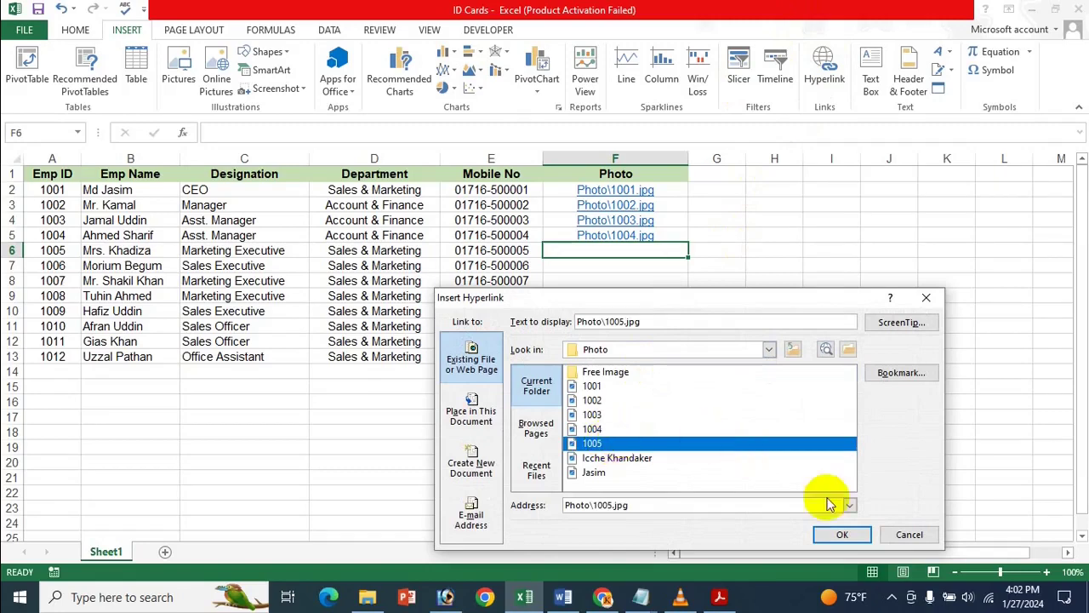
left_click(840, 535)
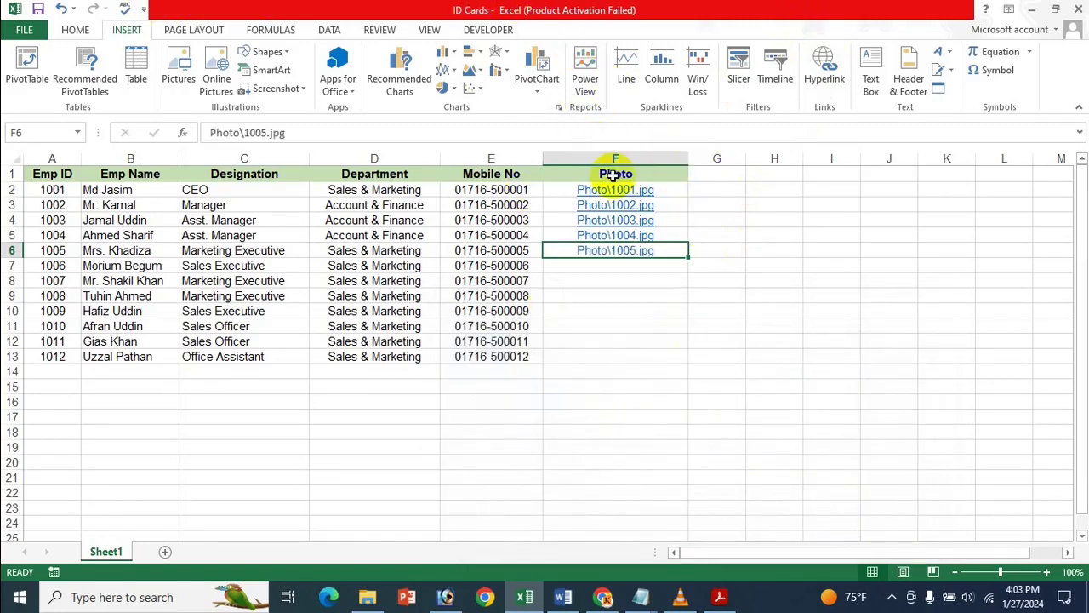
double_click(687, 257)
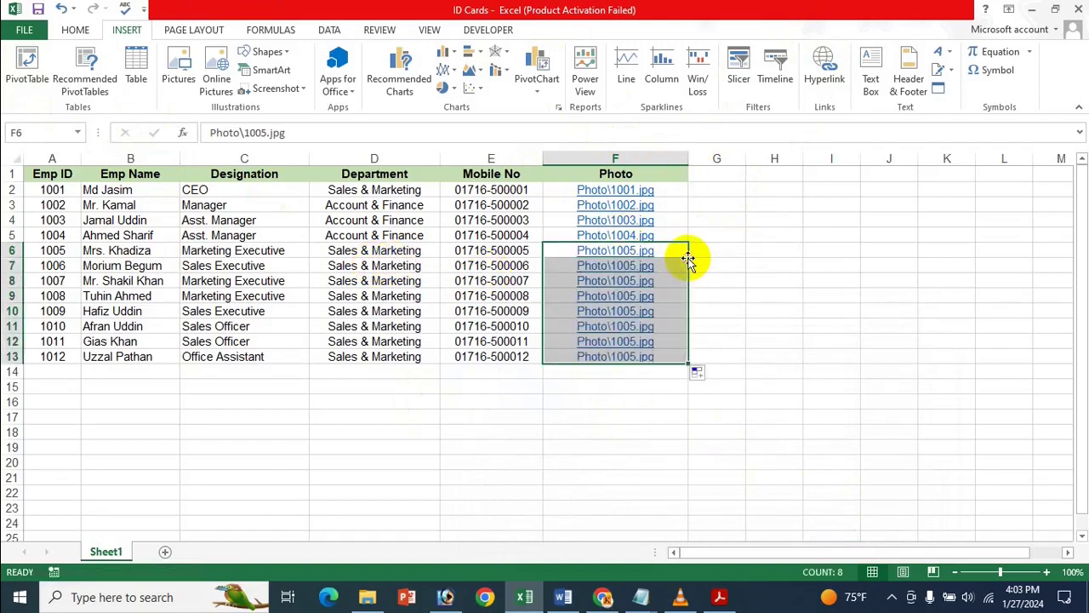
left_click(754, 266)
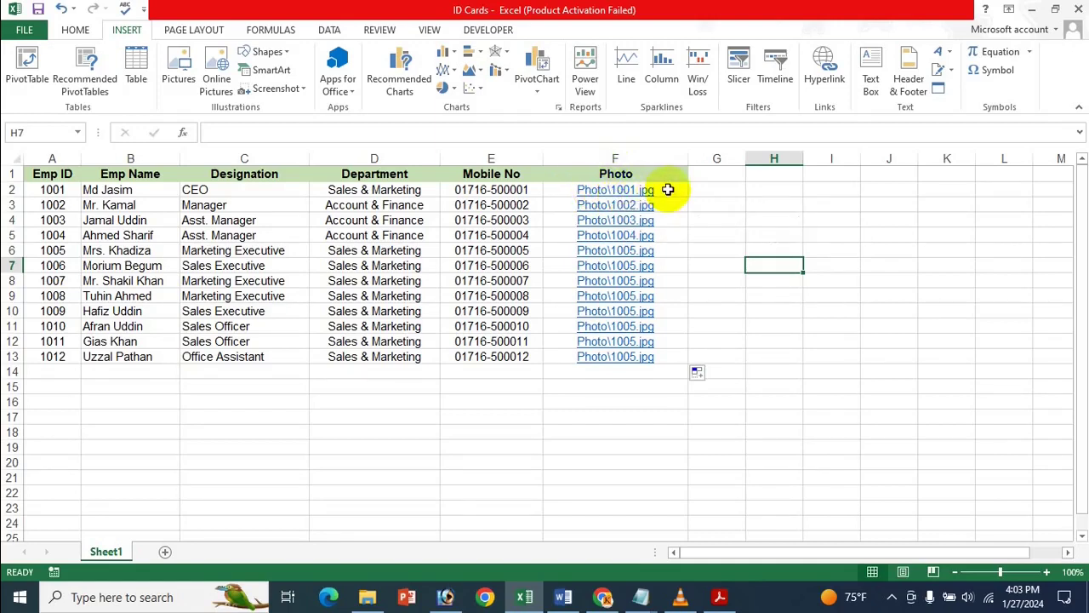
Replace every \ with \\ in the photo paths in cells F2 to F13.
left_click_drag(669, 189, 664, 356)
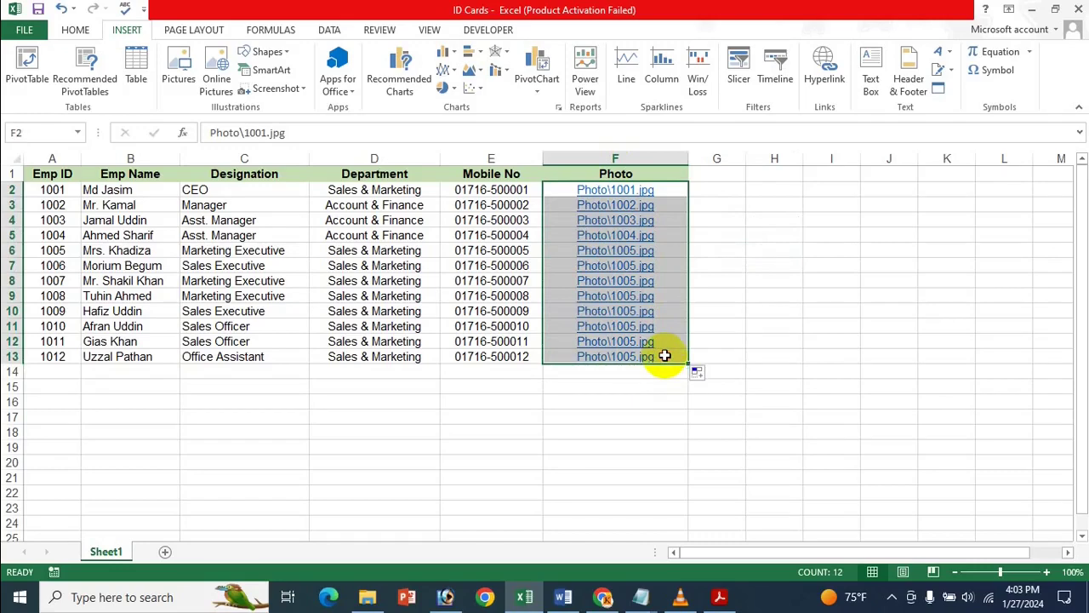
left_click(77, 30)
left_click(993, 83)
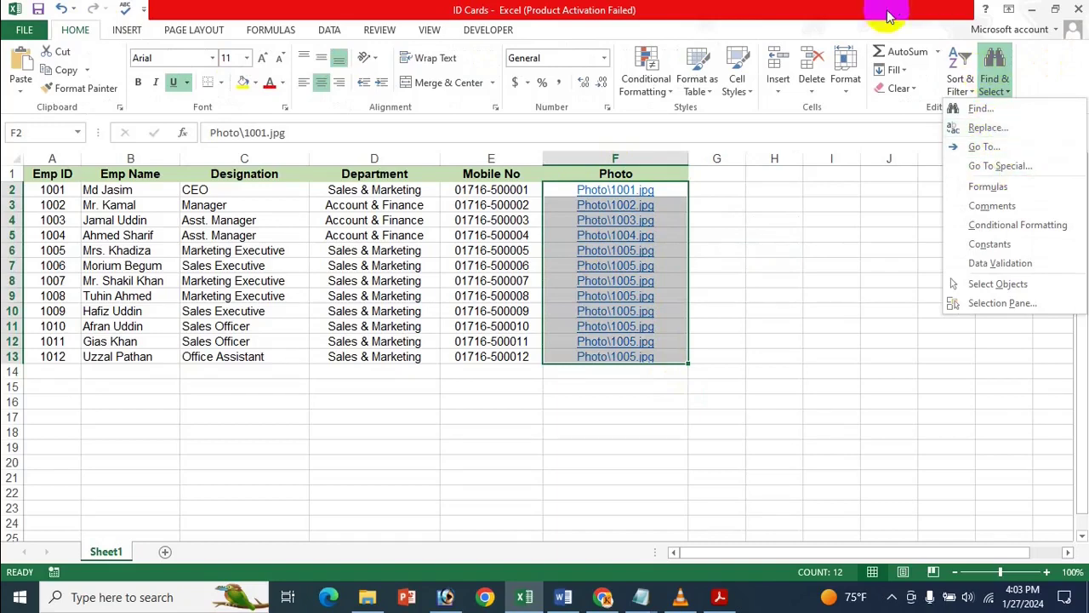
left_click(856, 9)
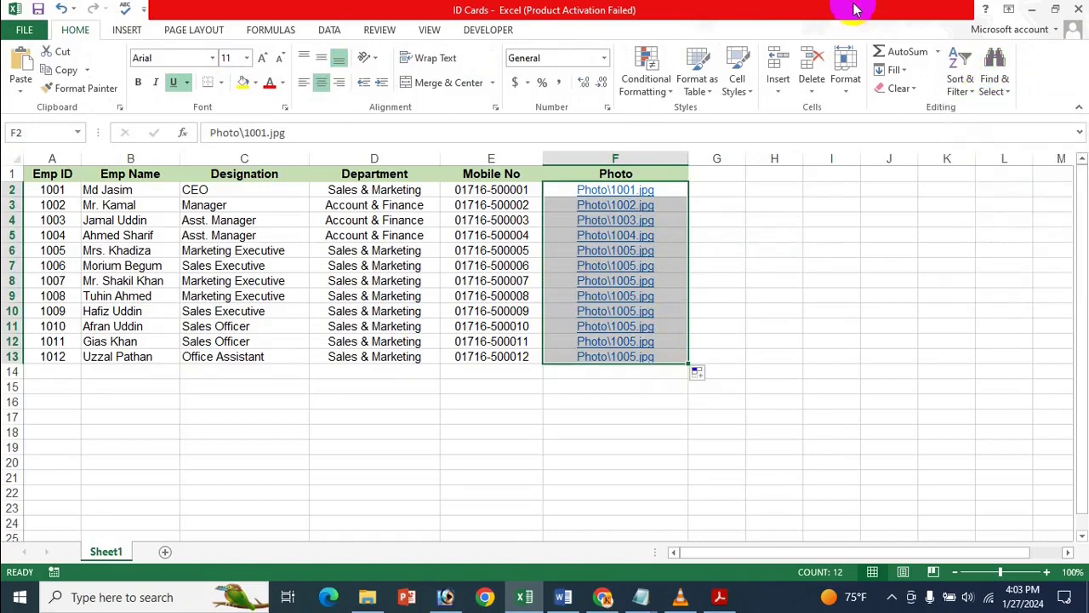
key("ctrl+h")
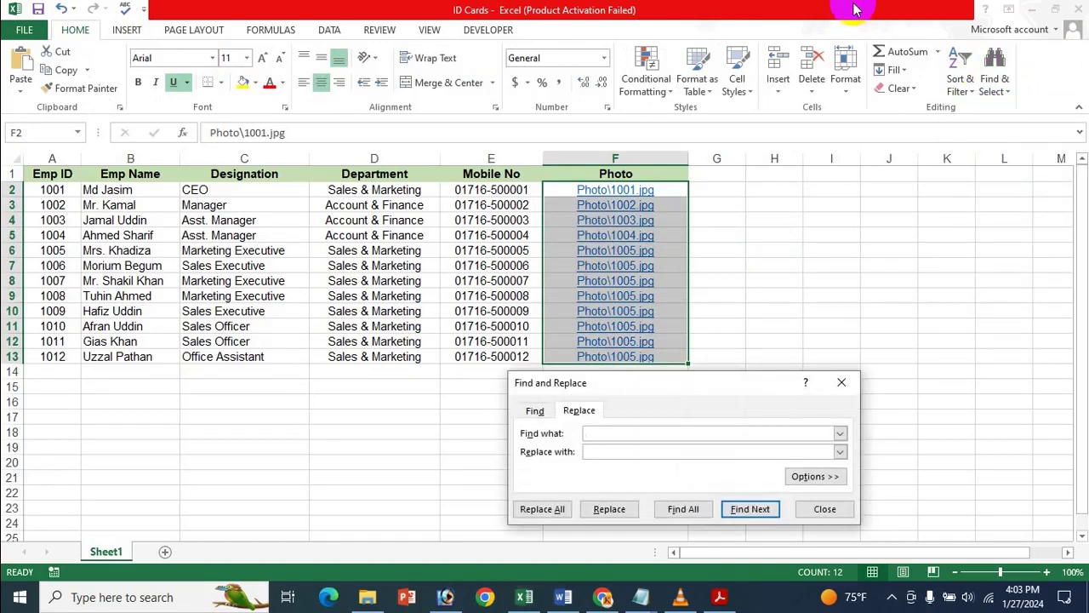
left_click_drag(630, 377, 926, 208)
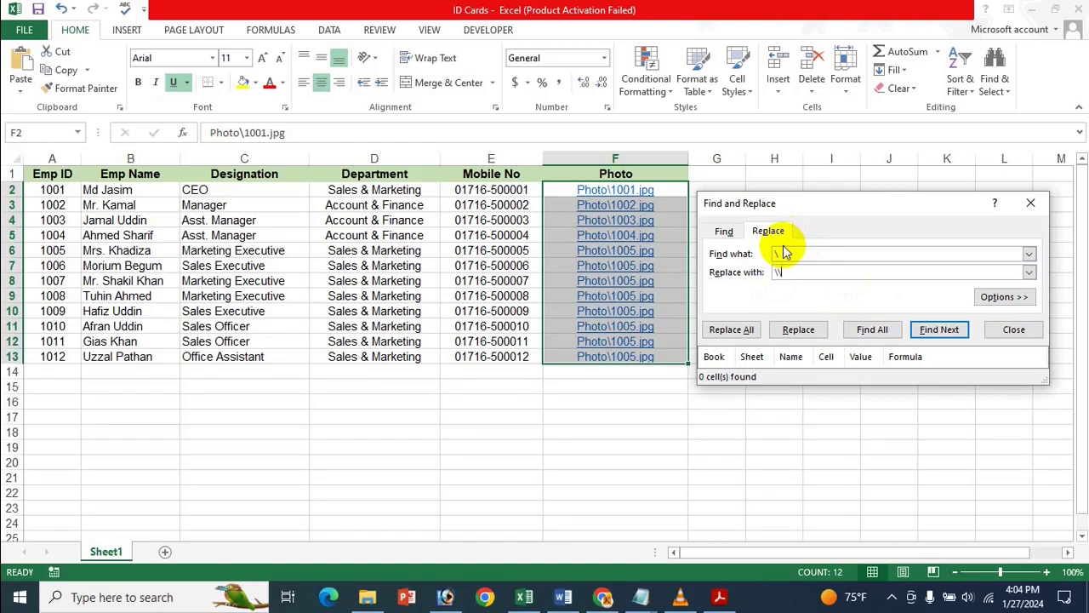
left_click(747, 331)
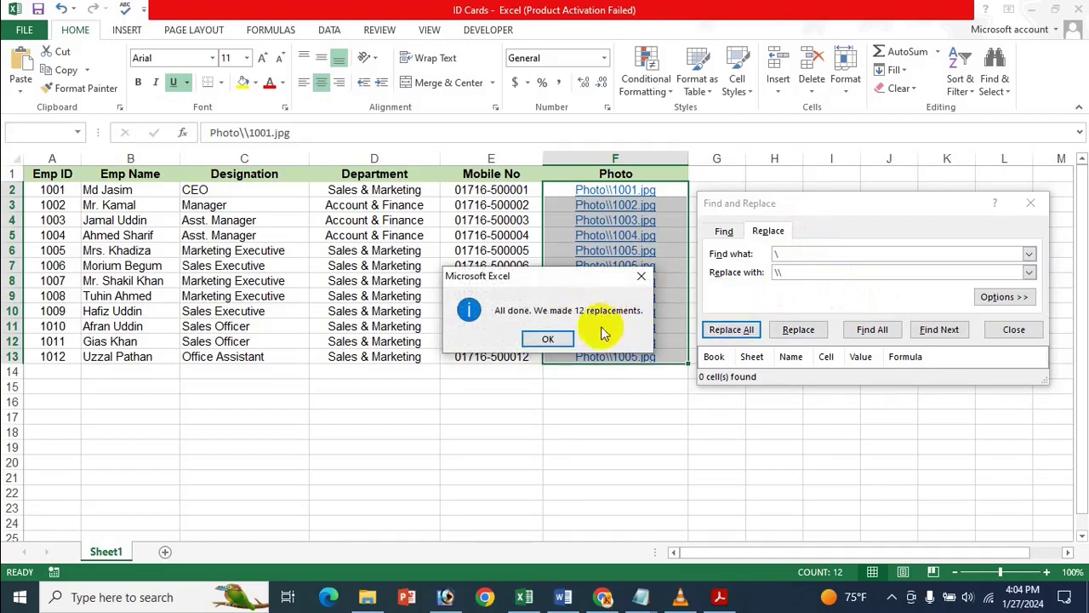
left_click(548, 339)
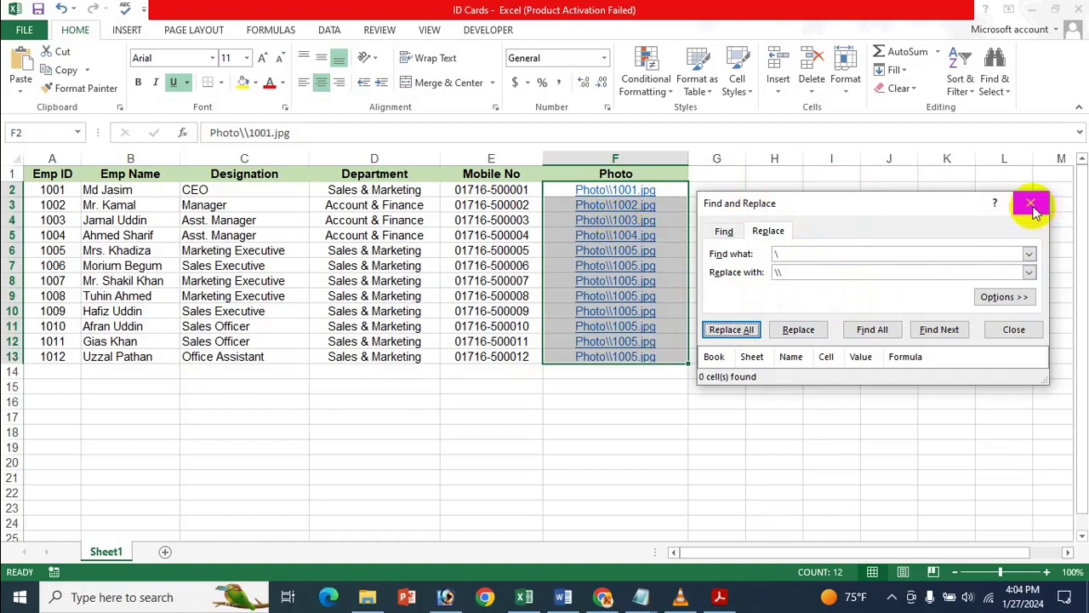
left_click(1031, 205)
left_click(702, 219)
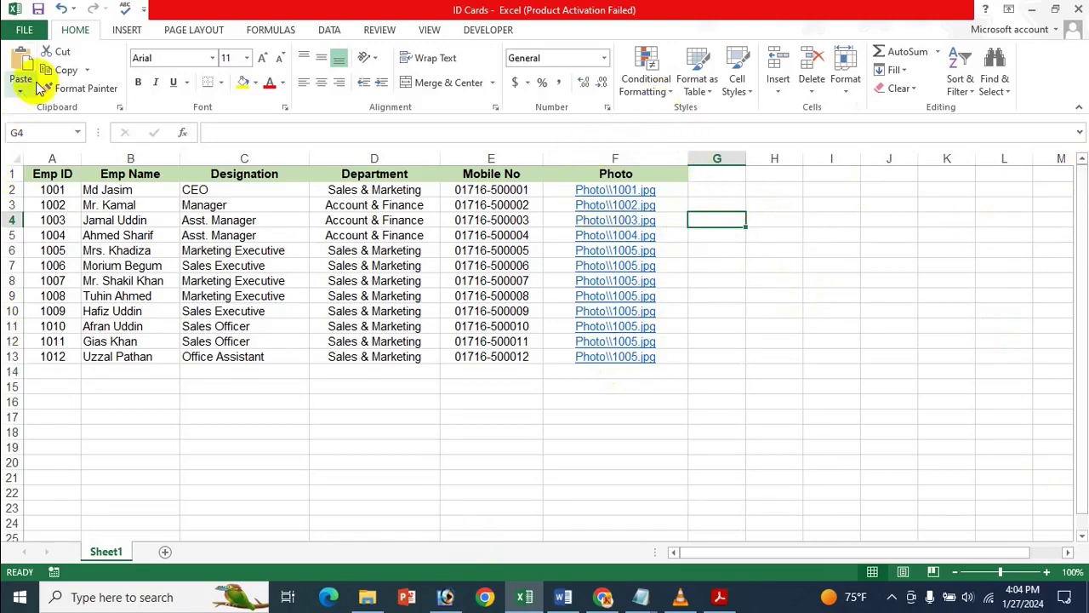
left_click(20, 30)
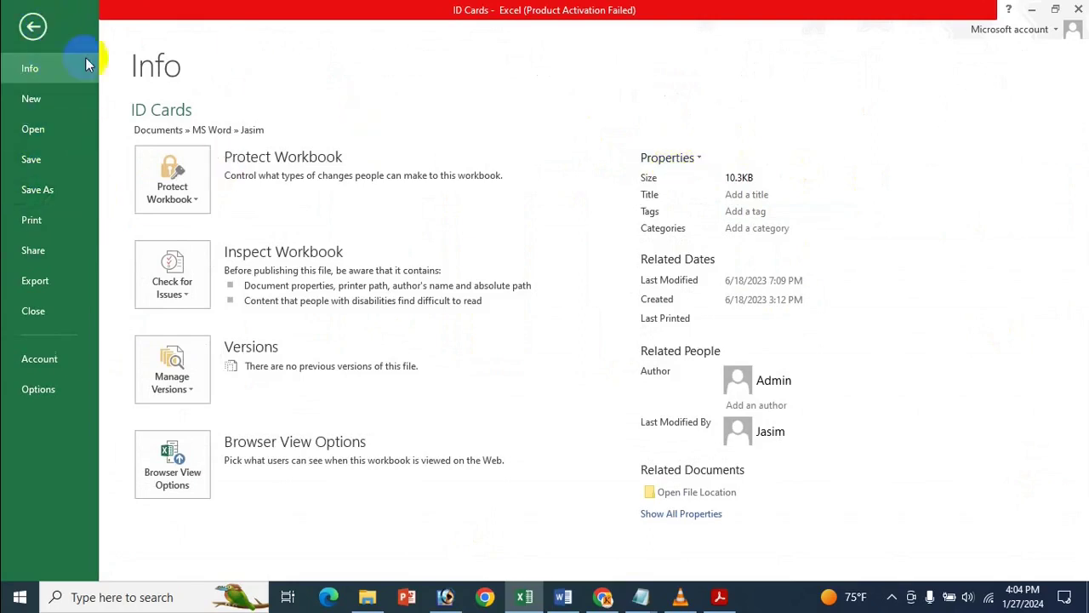
left_click(32, 26)
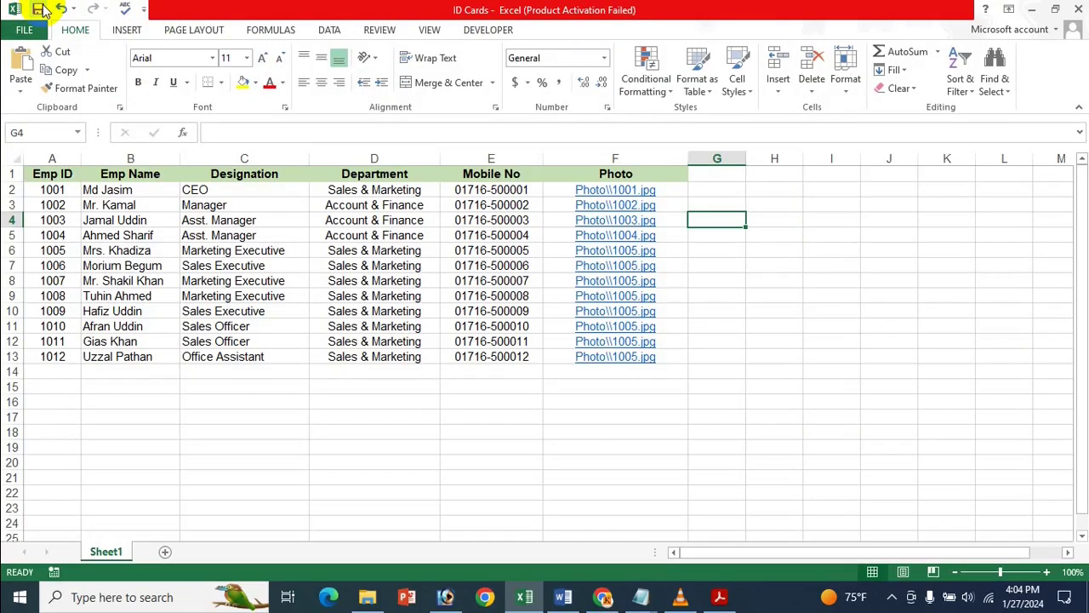
left_click(779, 282)
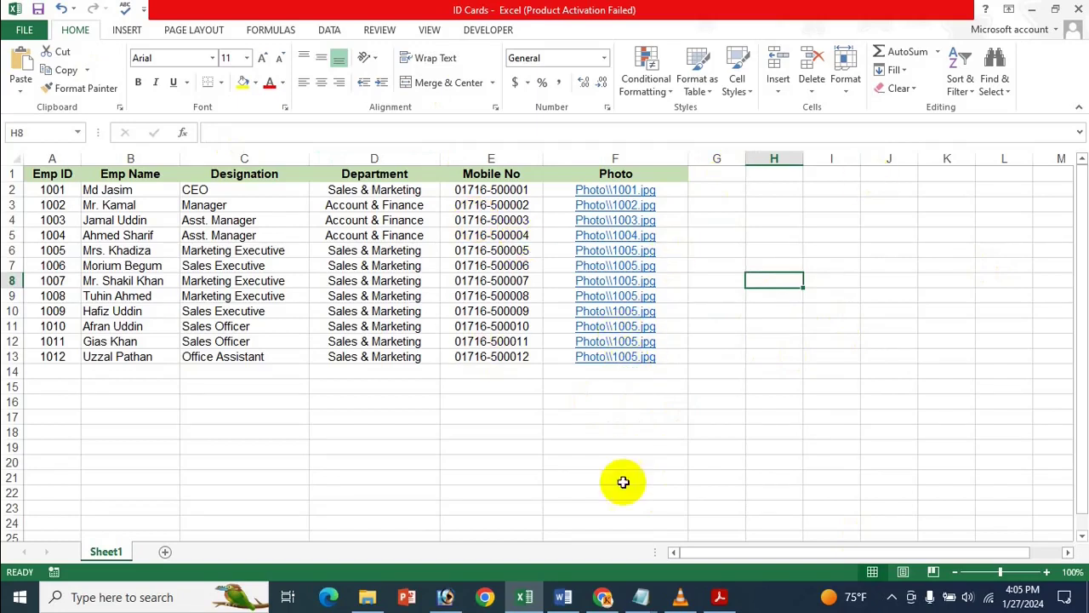
Switch to Word and insert a table with two columns and two rows in the blank document.
left_click(564, 598)
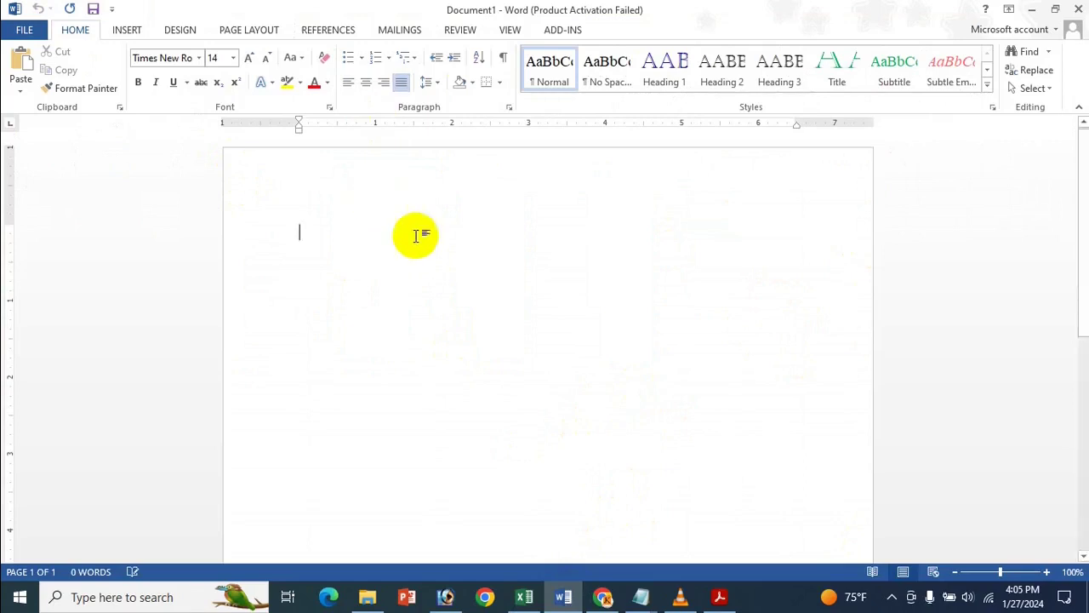
left_click(117, 30)
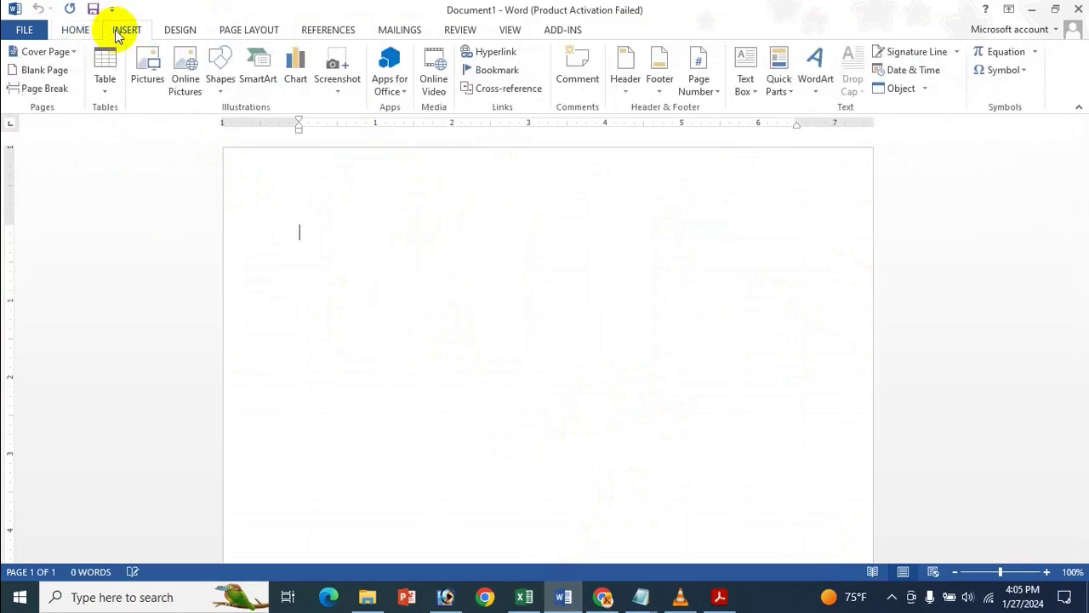
left_click(99, 83)
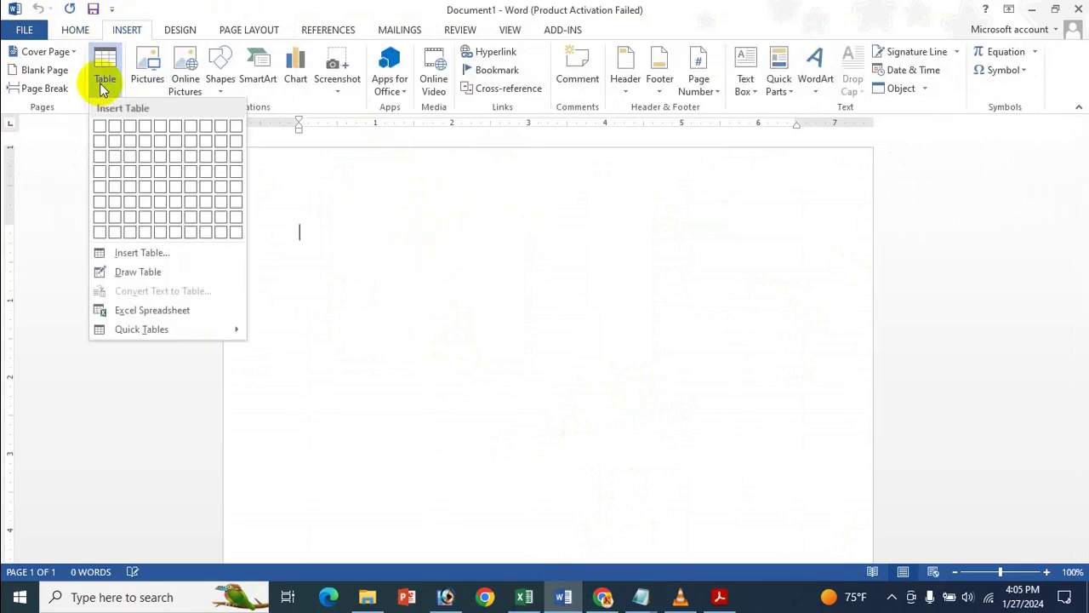
left_click(116, 145)
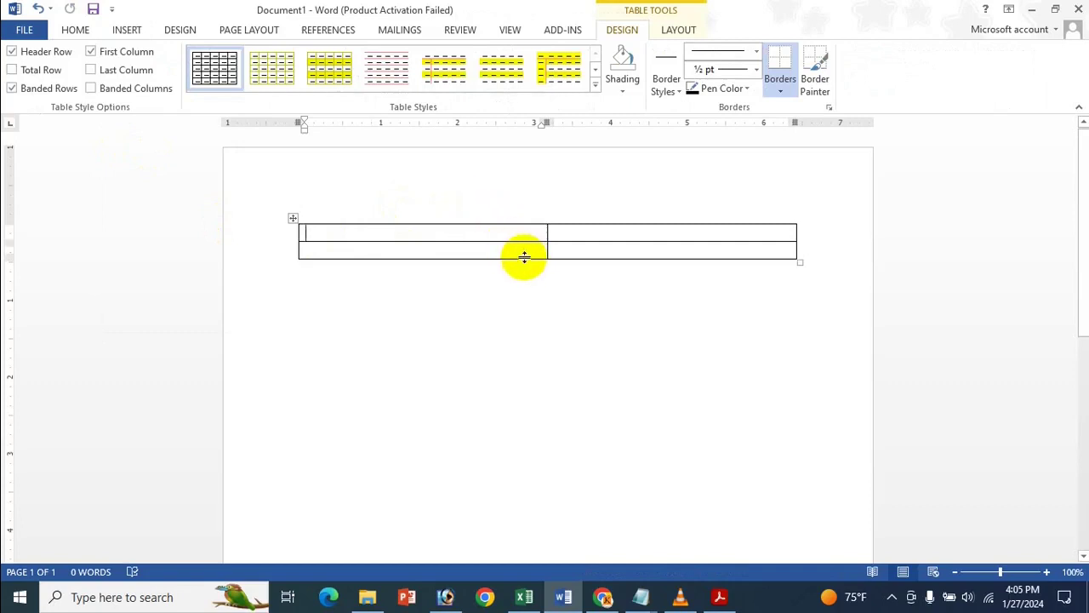
Stretch the table's second row down to near the bottom of the page, keeping the document on a single page.
left_click_drag(525, 258, 509, 473)
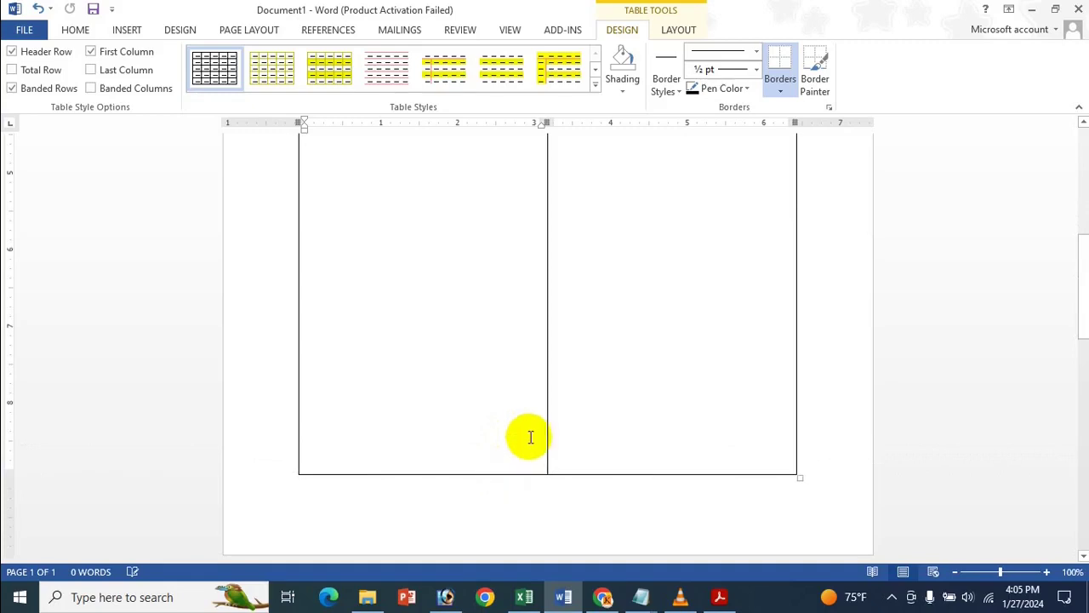
scroll(417, 362, "down", 3)
scroll(407, 356, "down", 2)
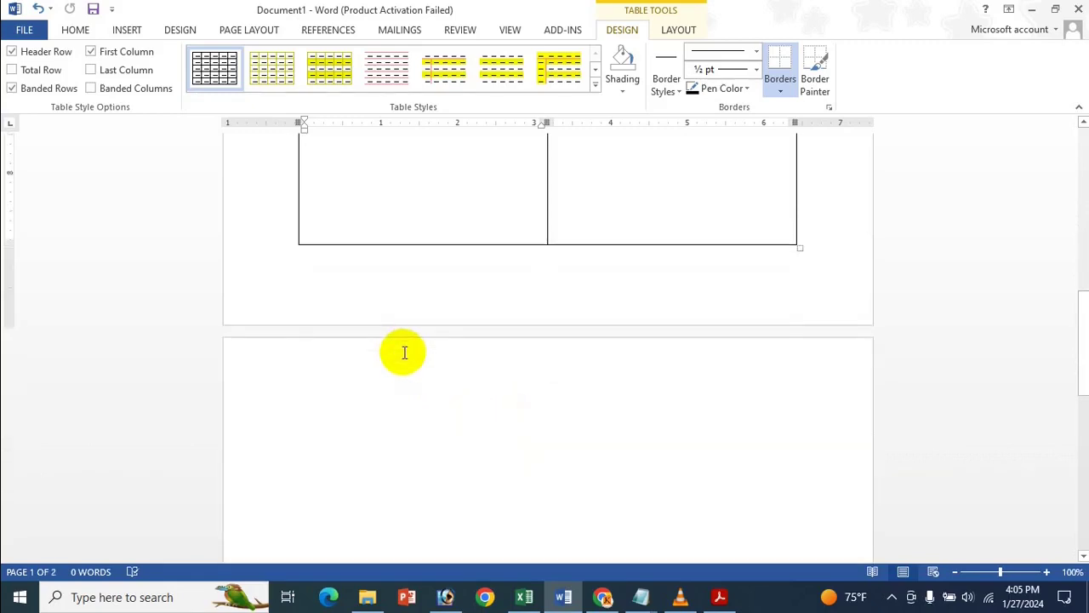
left_click(347, 406)
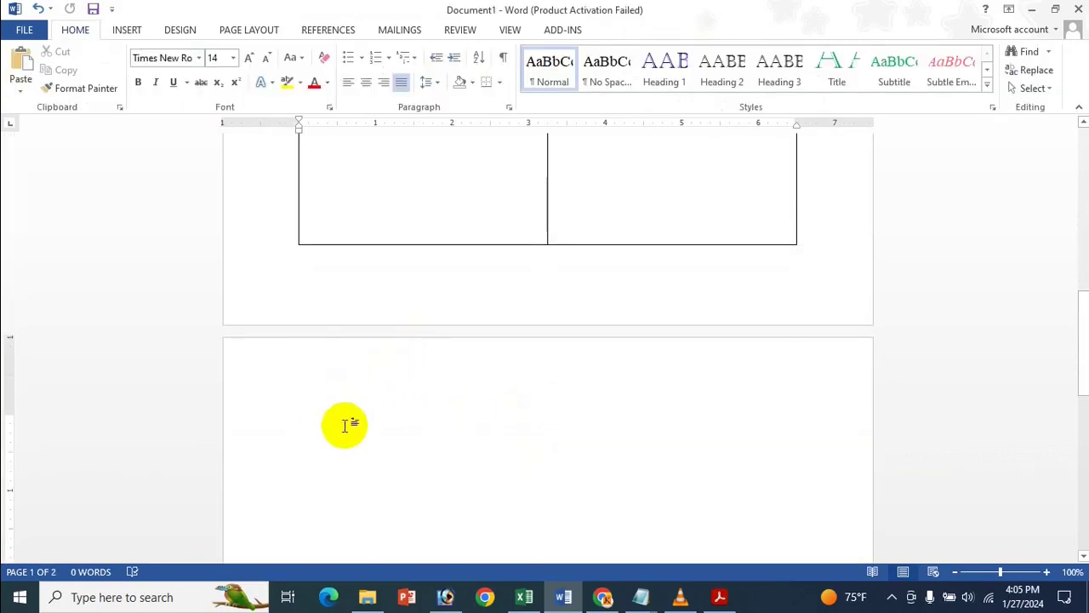
scroll(425, 324, "up", 1)
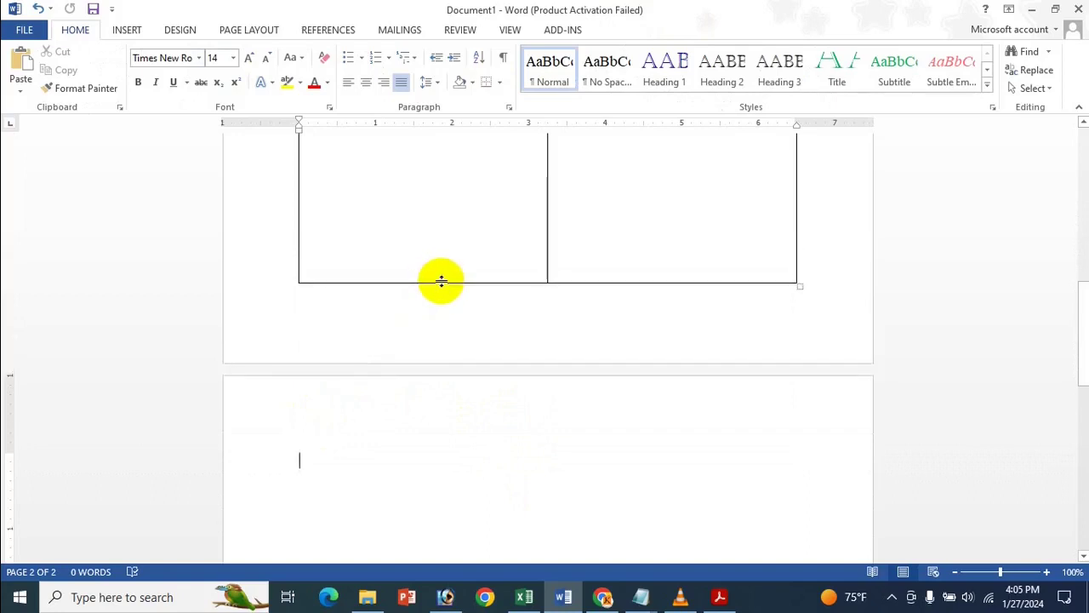
left_click_drag(440, 282, 440, 263)
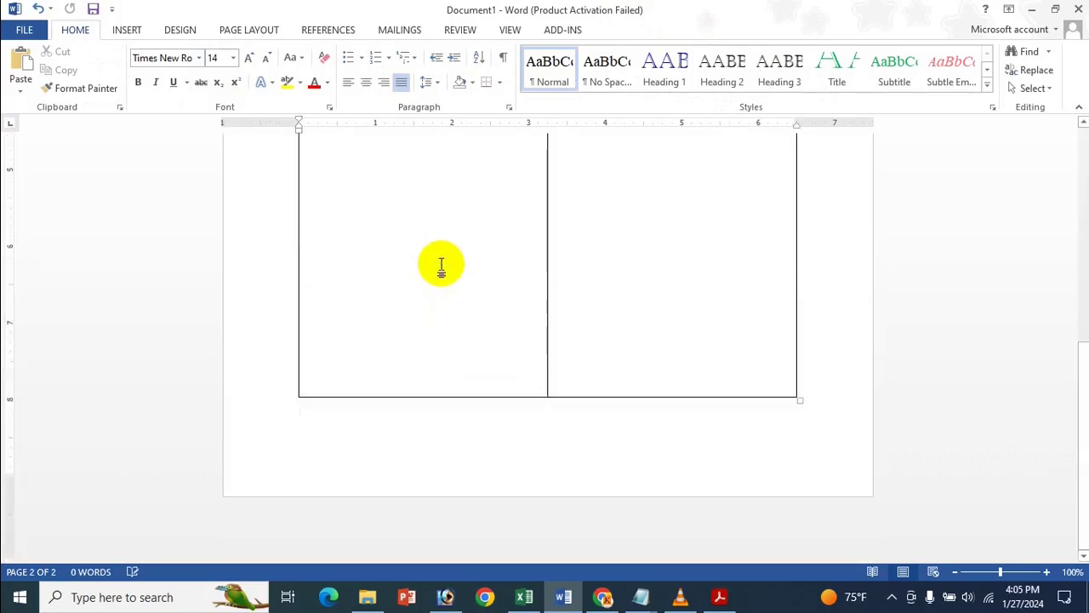
scroll(488, 343, "up", 3)
scroll(472, 400, "up", 3)
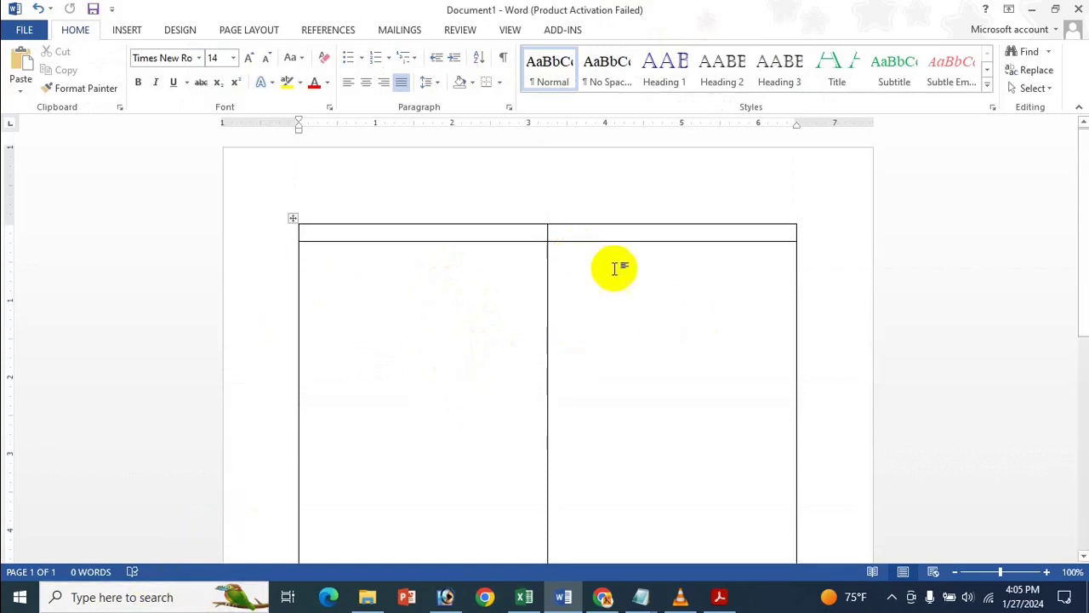
Distribute the rows of the whole table evenly so both have the same height.
left_click(292, 220)
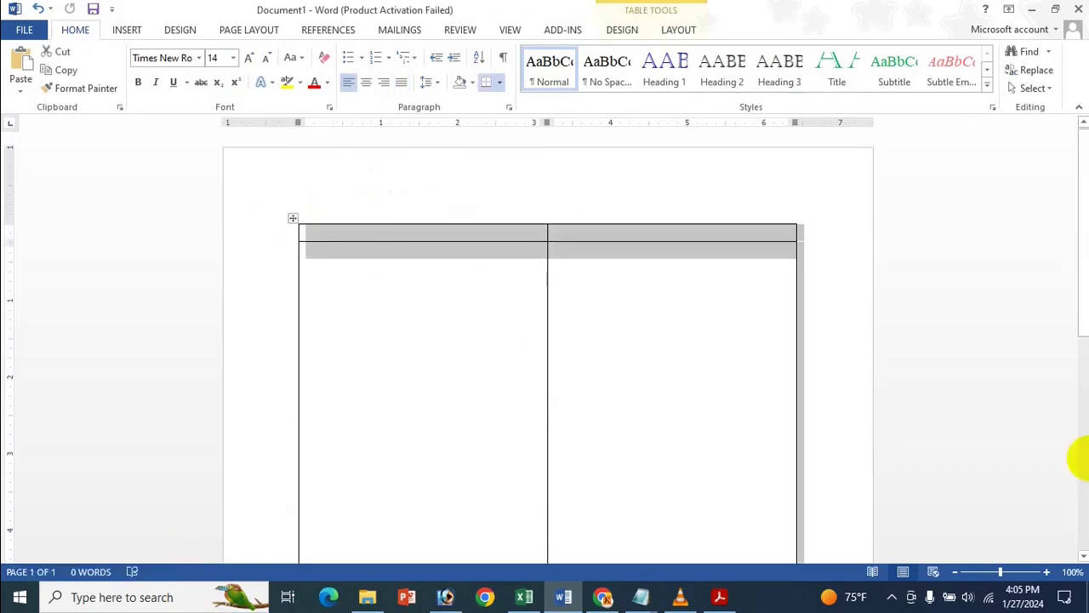
left_click(685, 34)
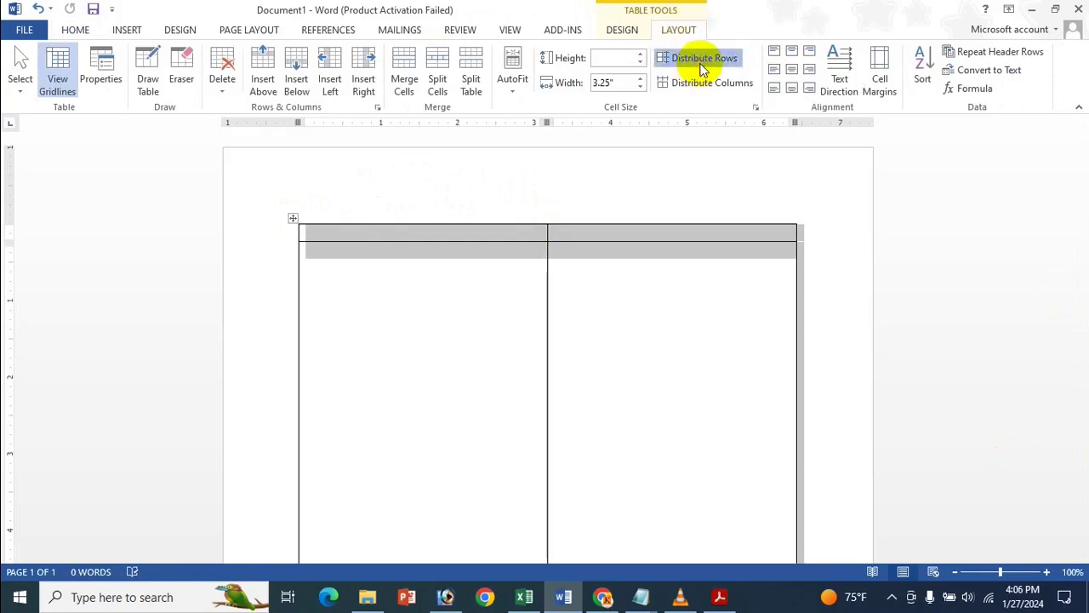
left_click(701, 60)
left_click(563, 353)
scroll(571, 321, "down", 5)
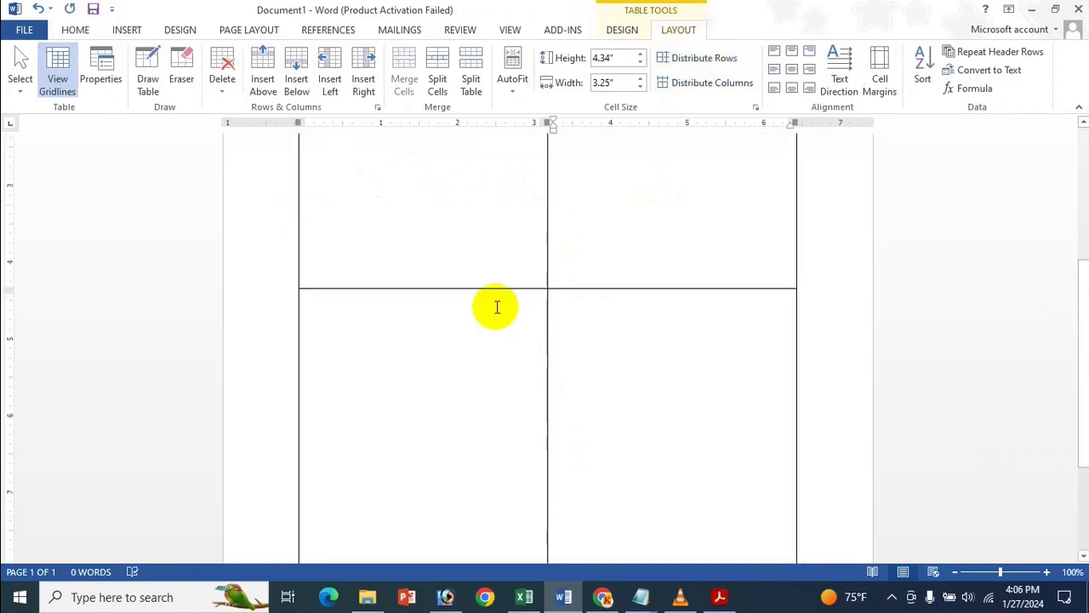
scroll(493, 306, "up", 5)
Draw a rectangle about 3.15" wide and 0.78" high across the top of the table's first cell.
left_click(379, 252)
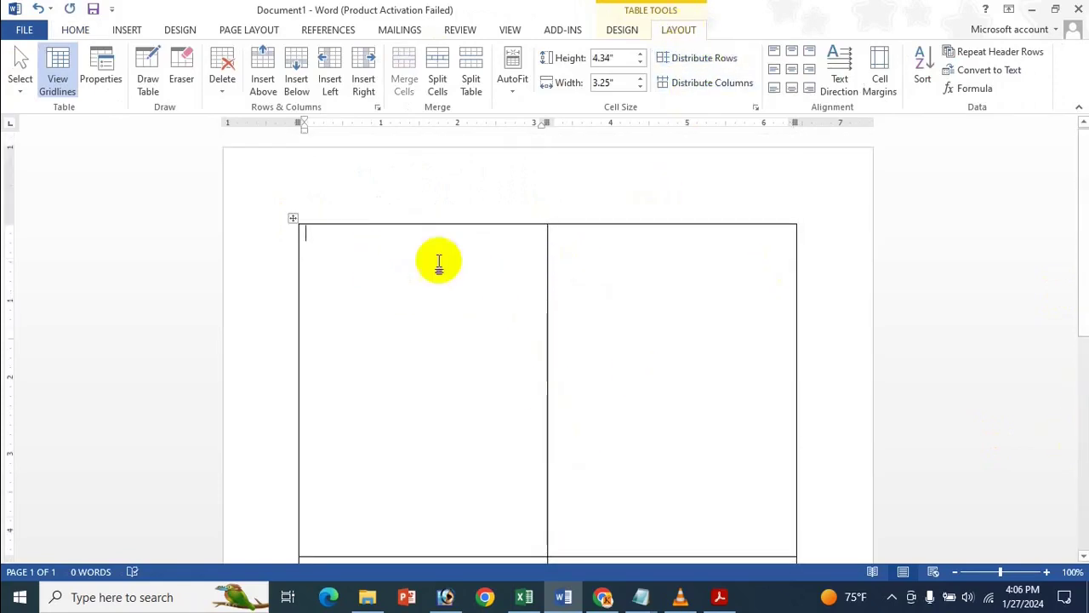
left_click(126, 29)
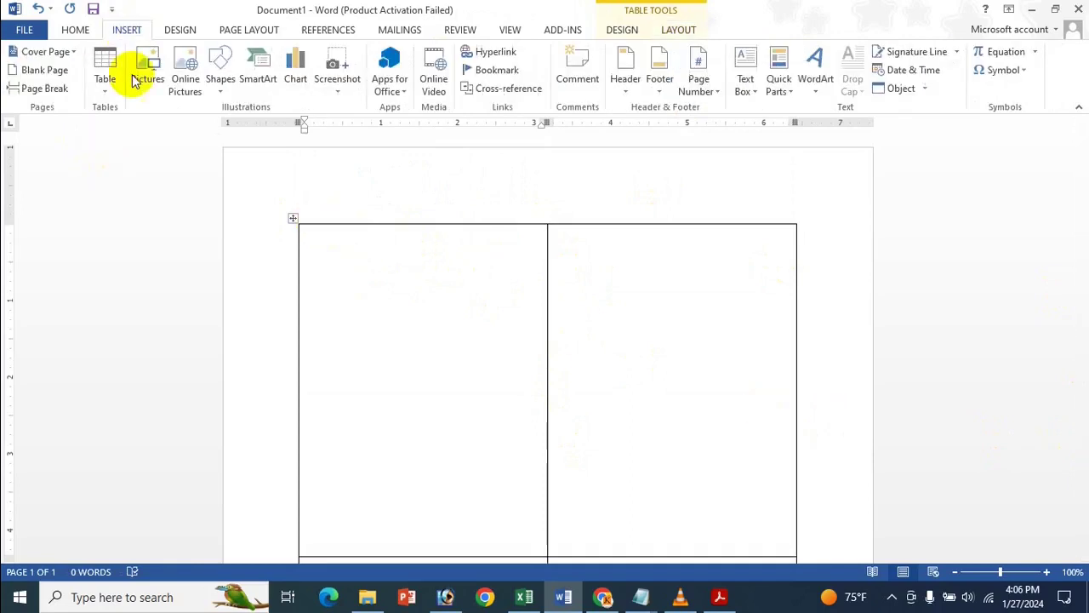
left_click(219, 73)
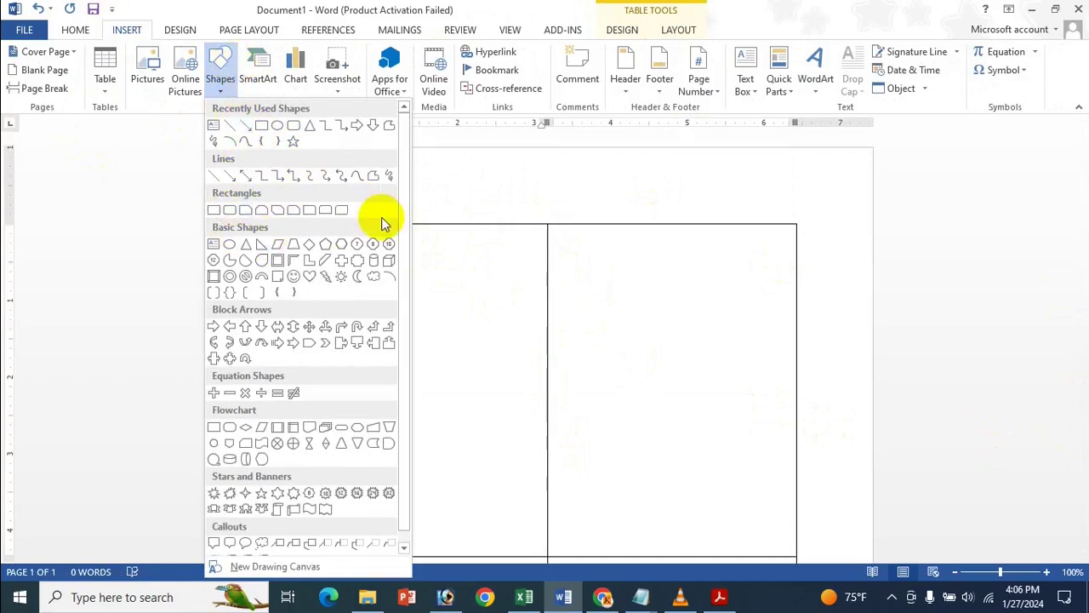
left_click(213, 210)
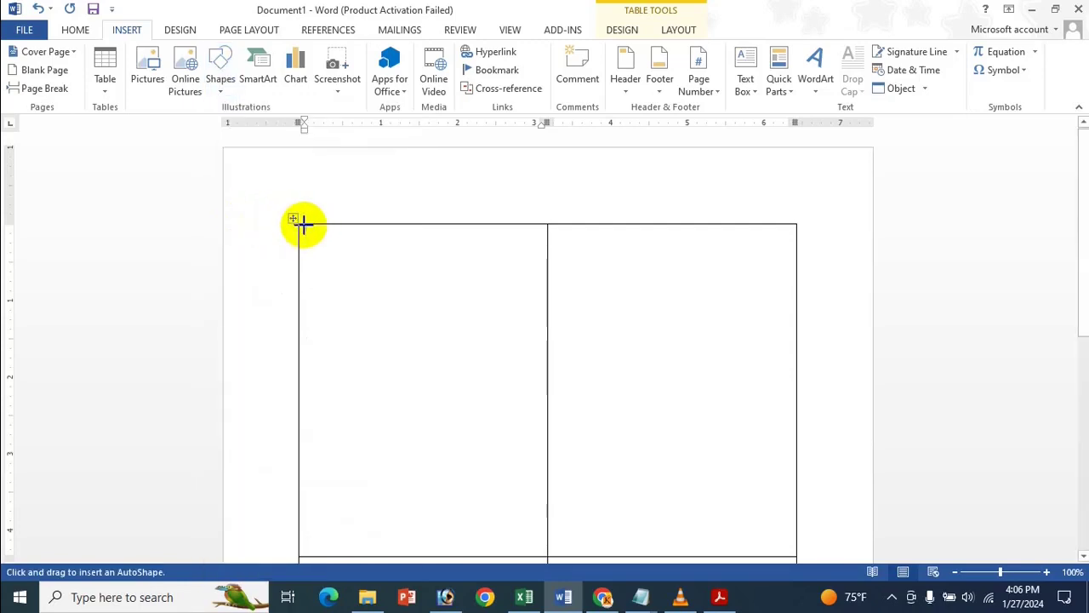
mouse_move(304, 224)
left_mouse_down()
mouse_move(365, 258)
mouse_move(543, 285)
left_mouse_up()
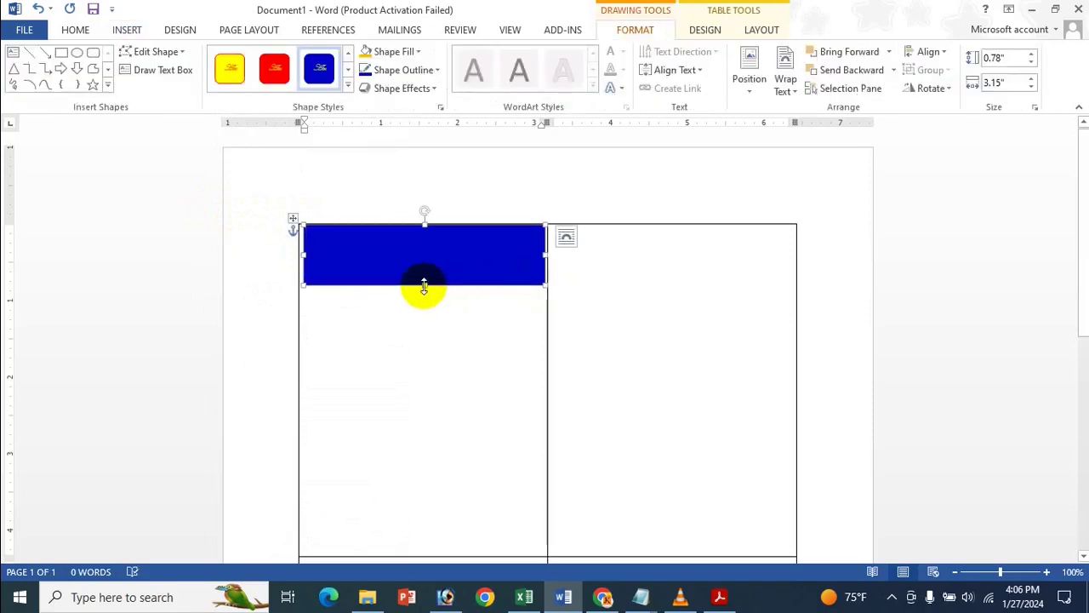
Enlarge the header rectangle to about 3.2" wide and 0.98" high to span the first cell, and fill it with light green.
left_click_drag(427, 293, 430, 299)
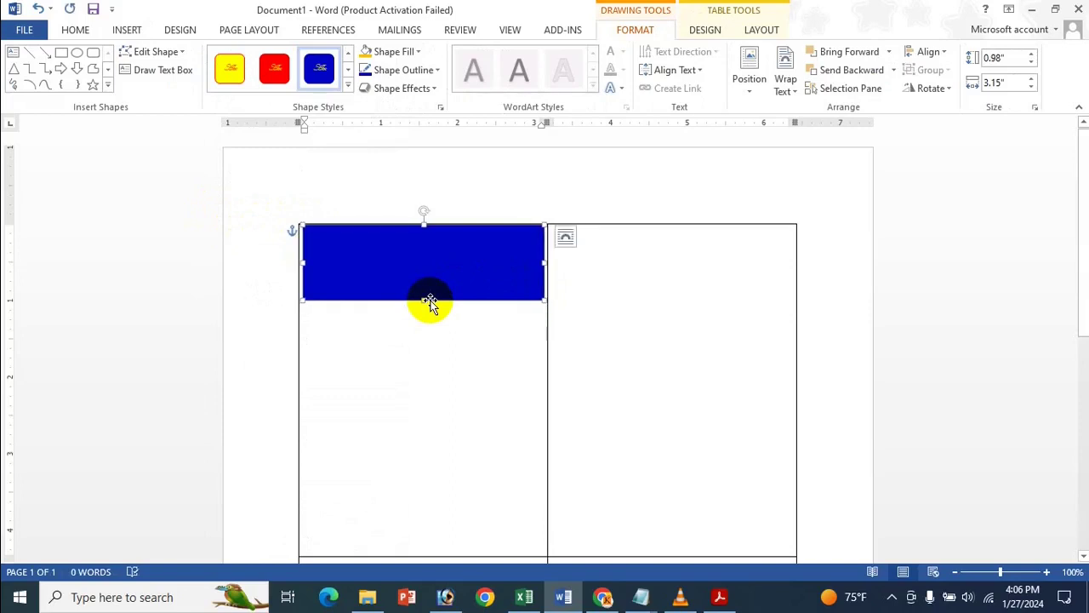
left_click_drag(430, 302, 430, 301)
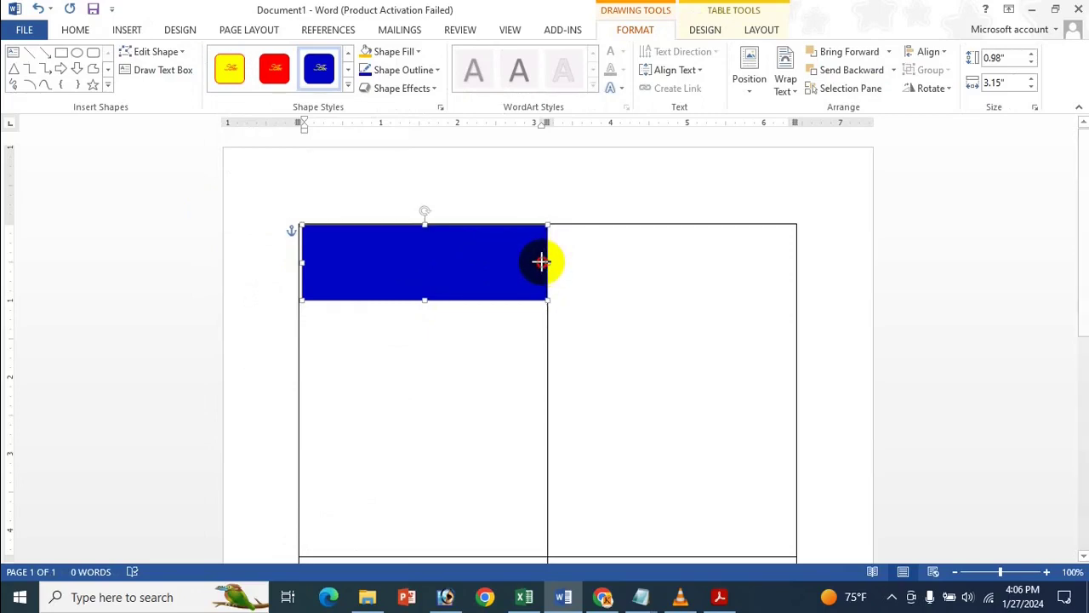
left_click_drag(541, 262, 546, 262)
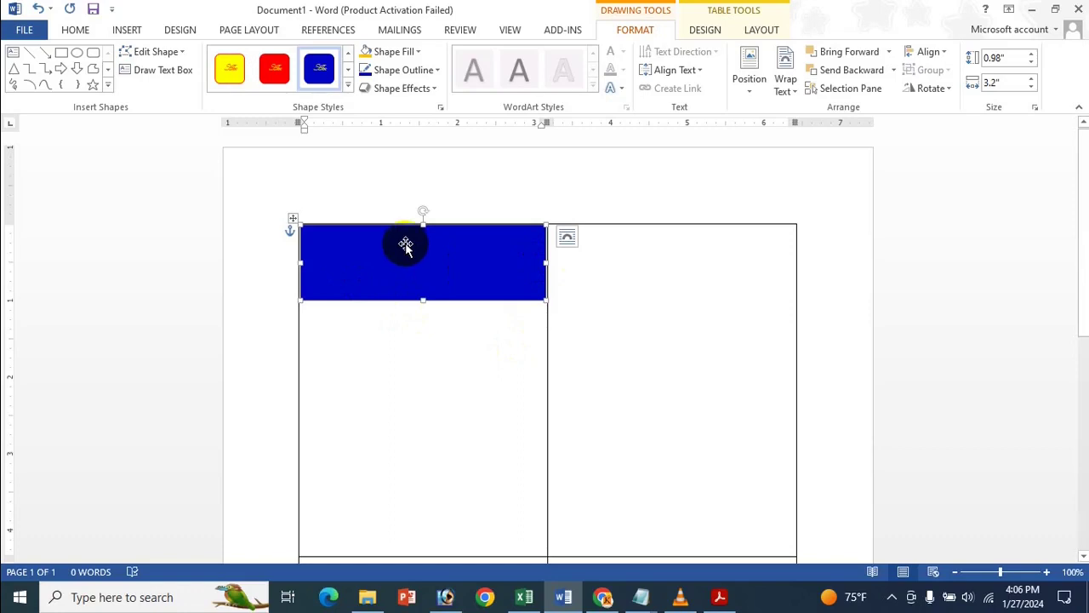
left_click(394, 51)
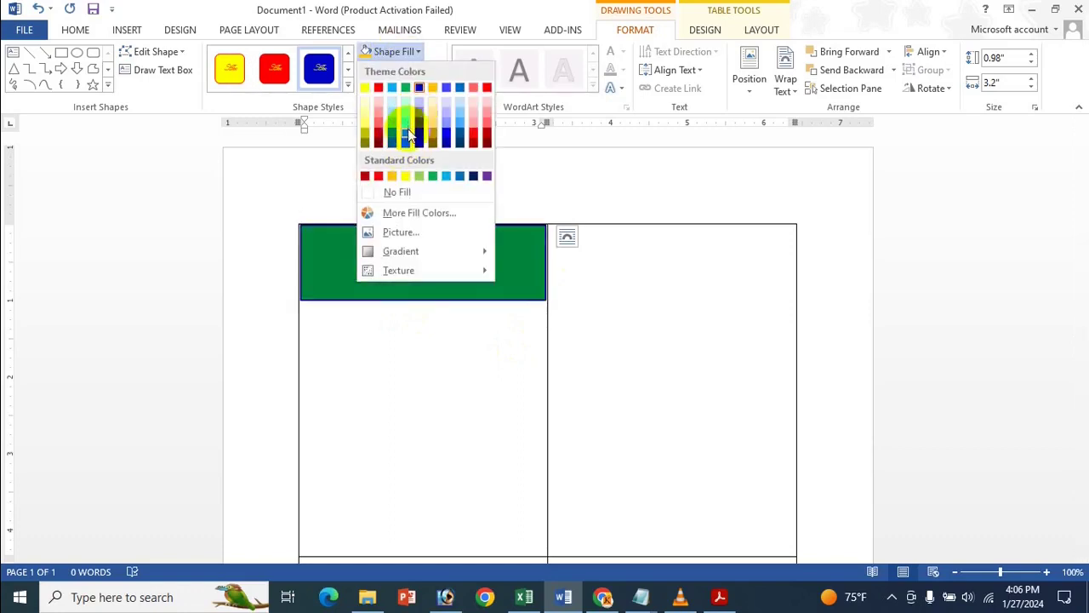
left_click(406, 115)
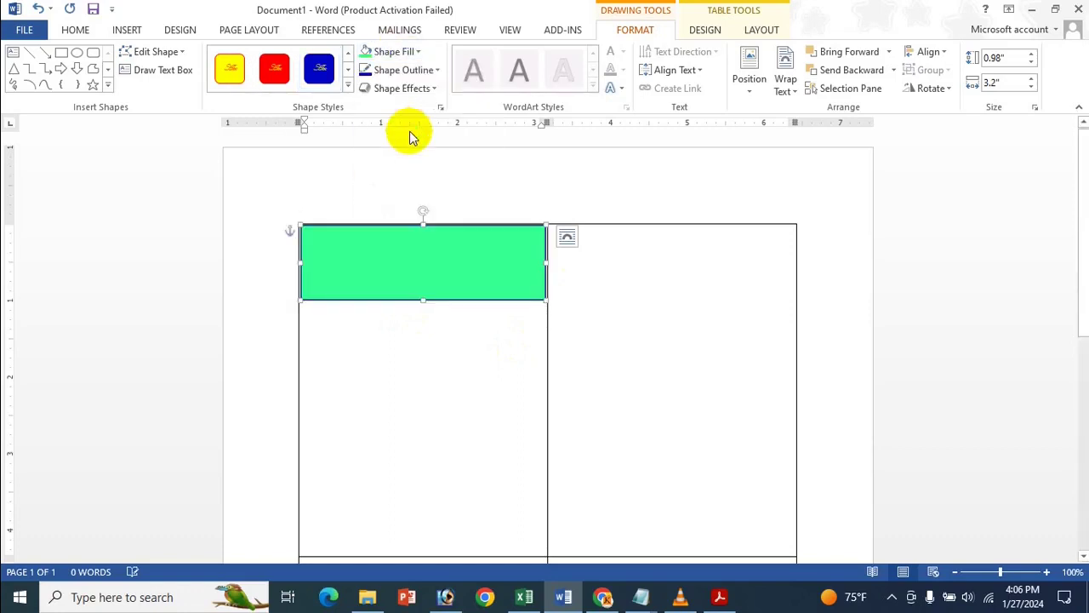
Enter "Icche Online Shop" in the header rectangle with "Sales Marketing" on a second line.
left_click(471, 286)
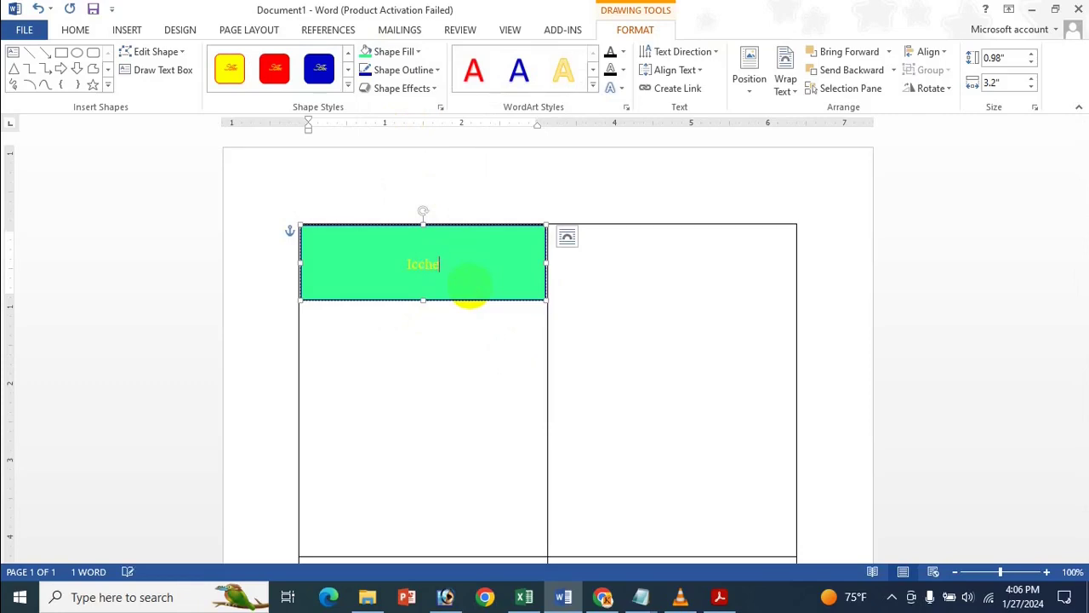
type("Icche Online")
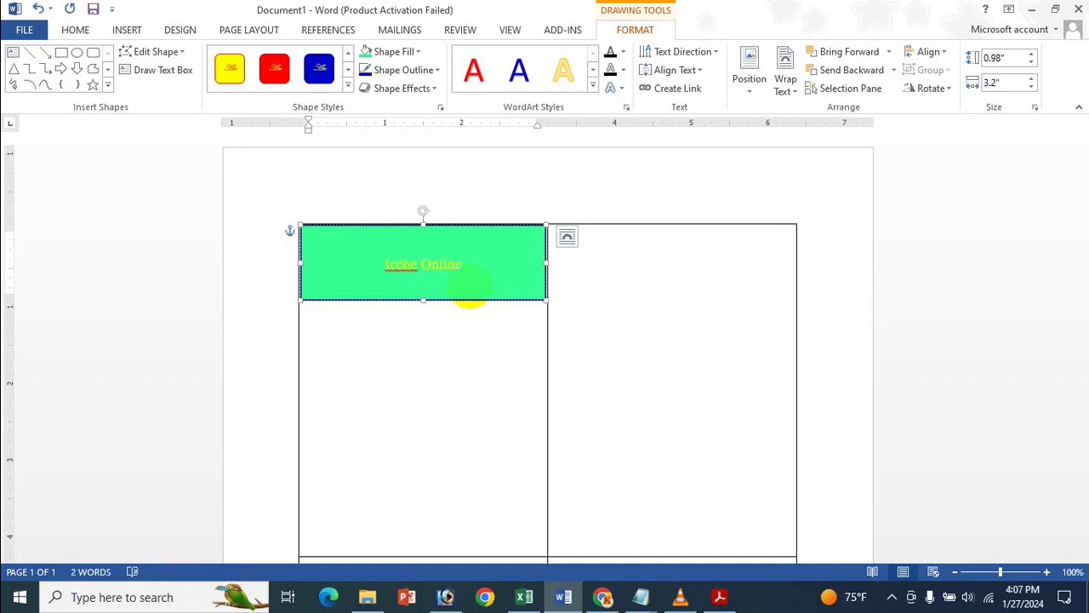
type(" Shop")
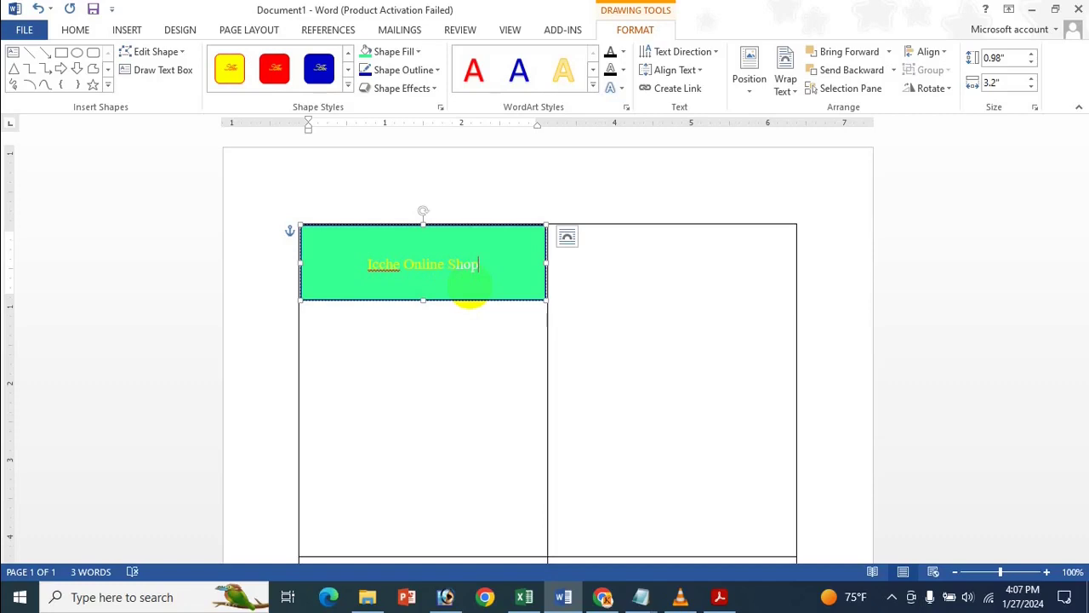
key("Return")
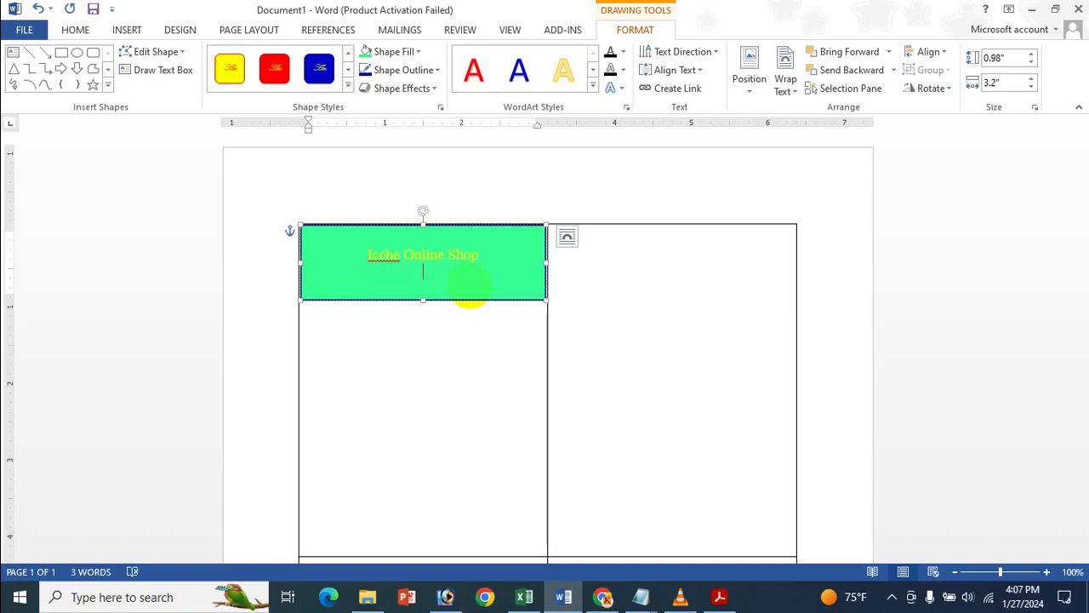
type("Sales Ma")
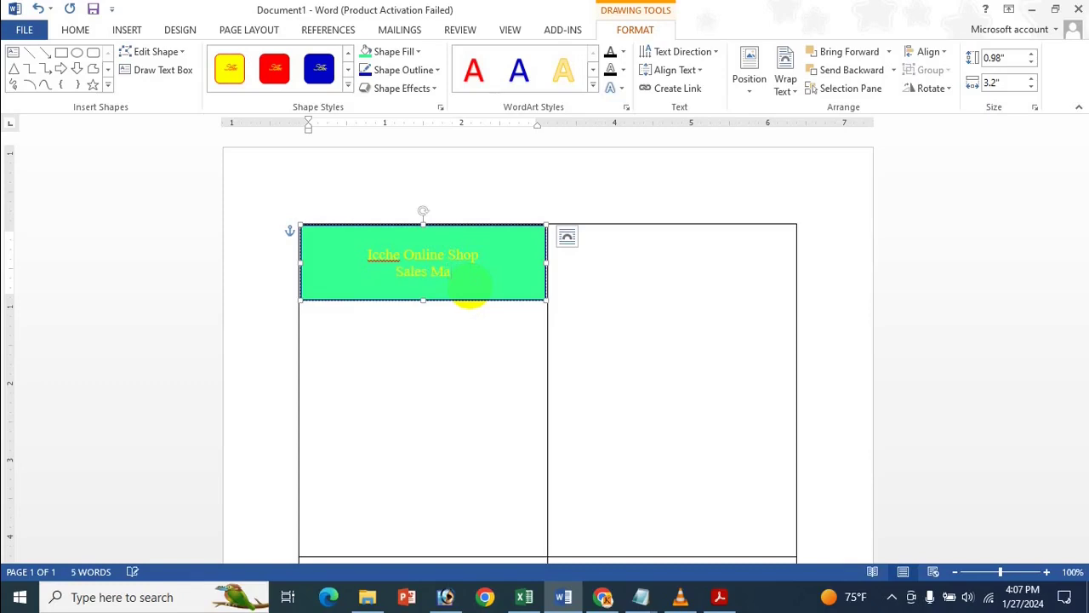
type("rke")
type("t")
key("BackSpace")
type("eting")
Make all the text in the header rectangle bold and color it blue.
key("ctrl+a")
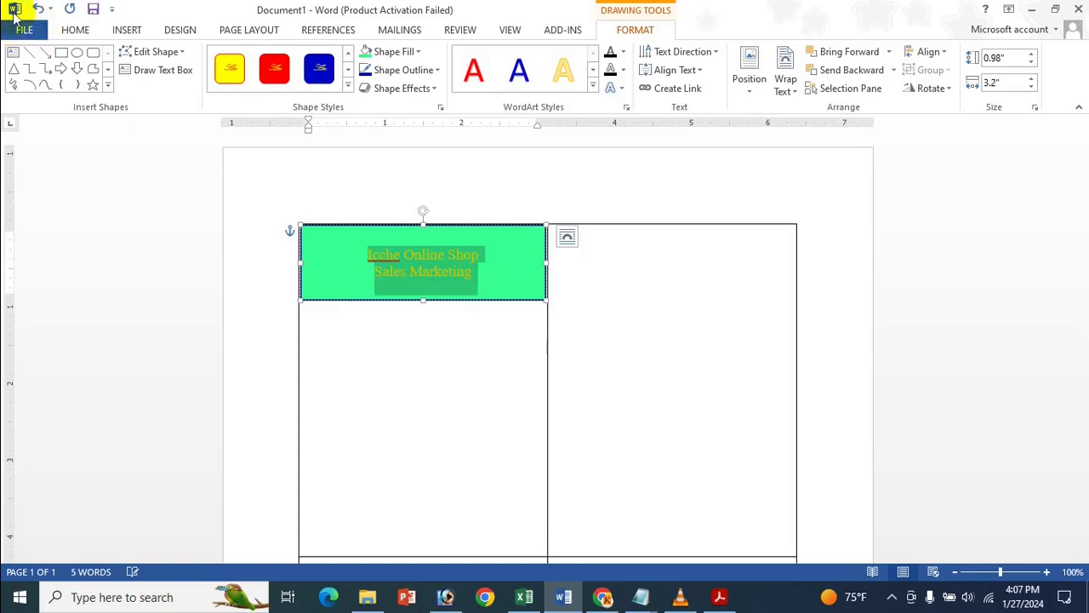
left_click(74, 30)
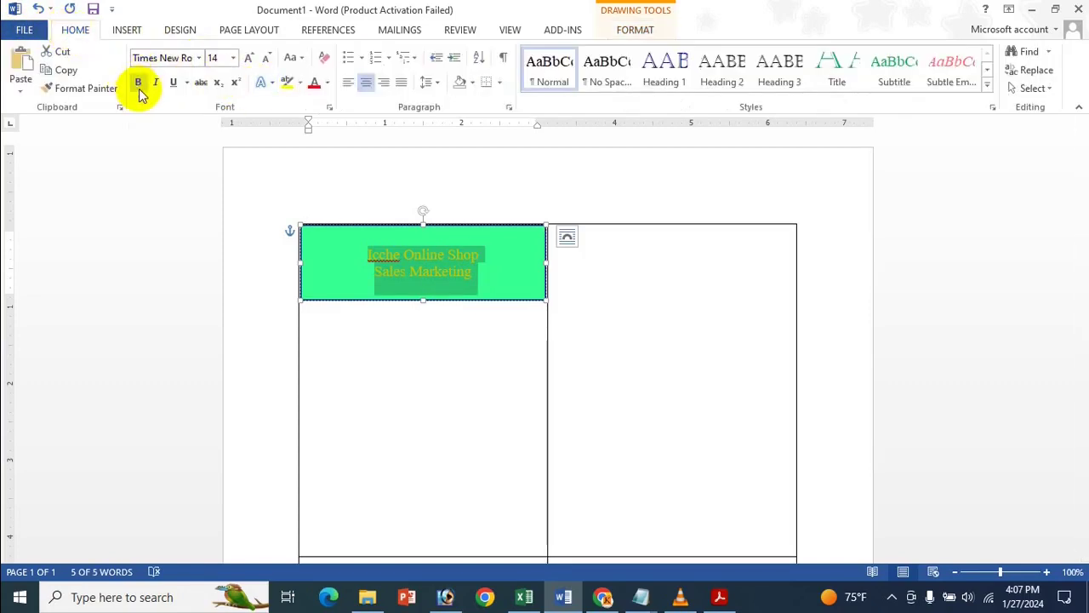
left_click(138, 82)
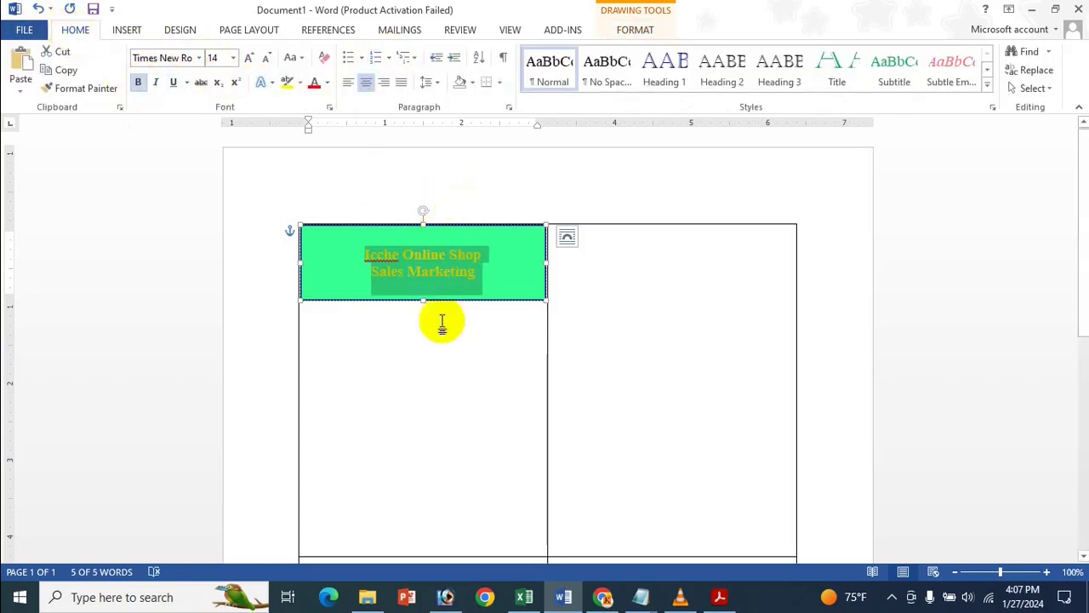
left_click(327, 82)
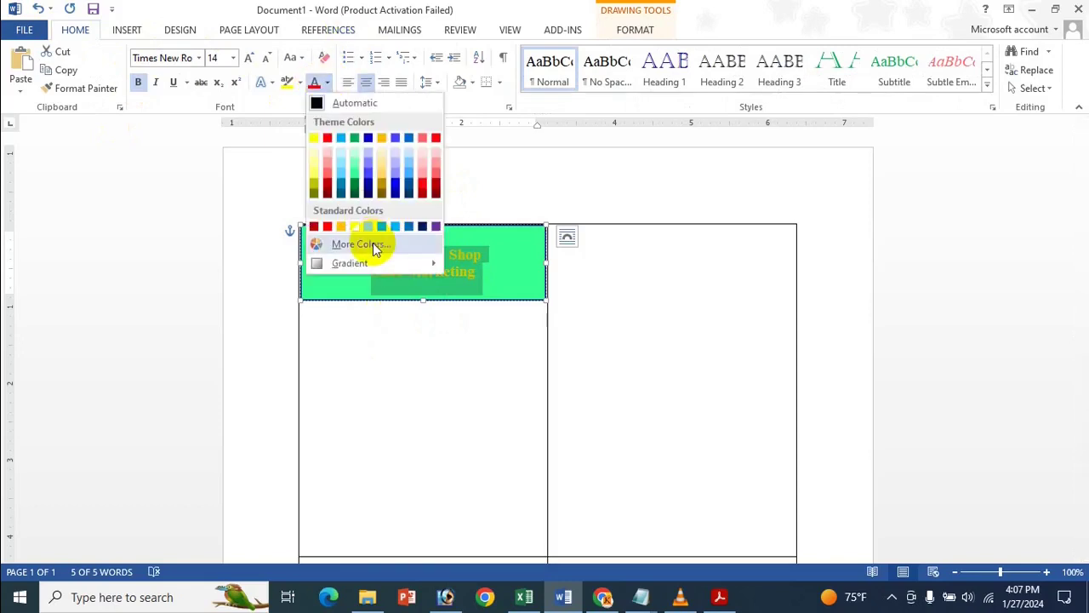
left_click(395, 182)
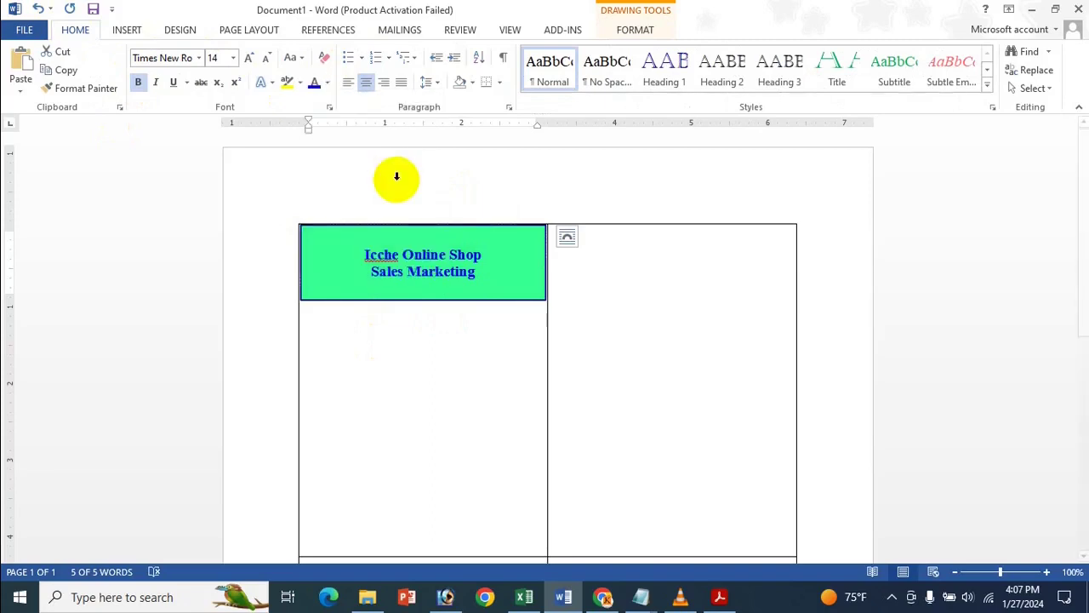
left_click(327, 83)
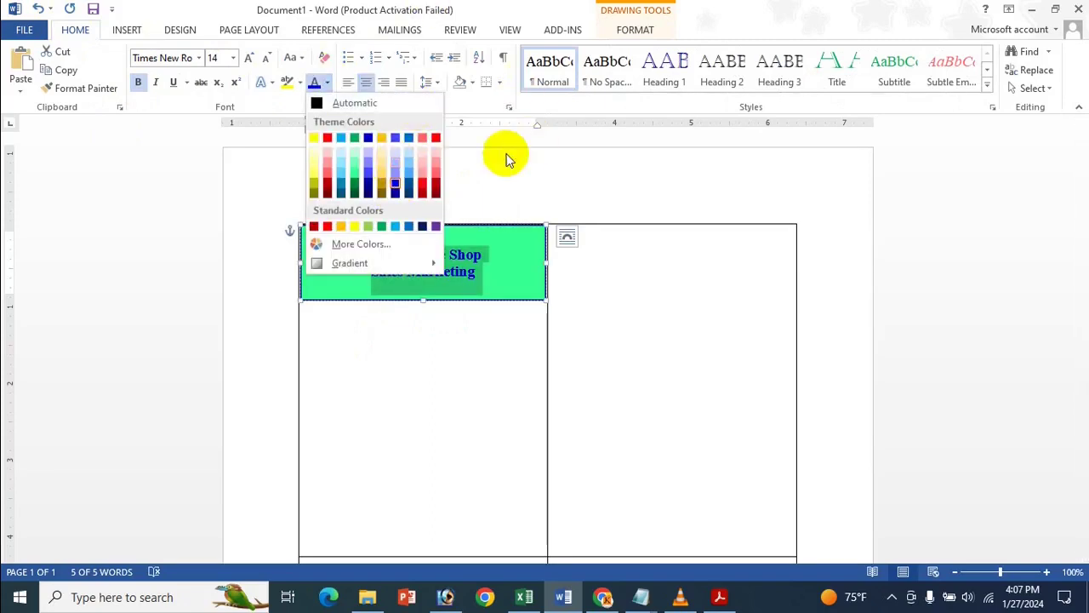
left_click(500, 8)
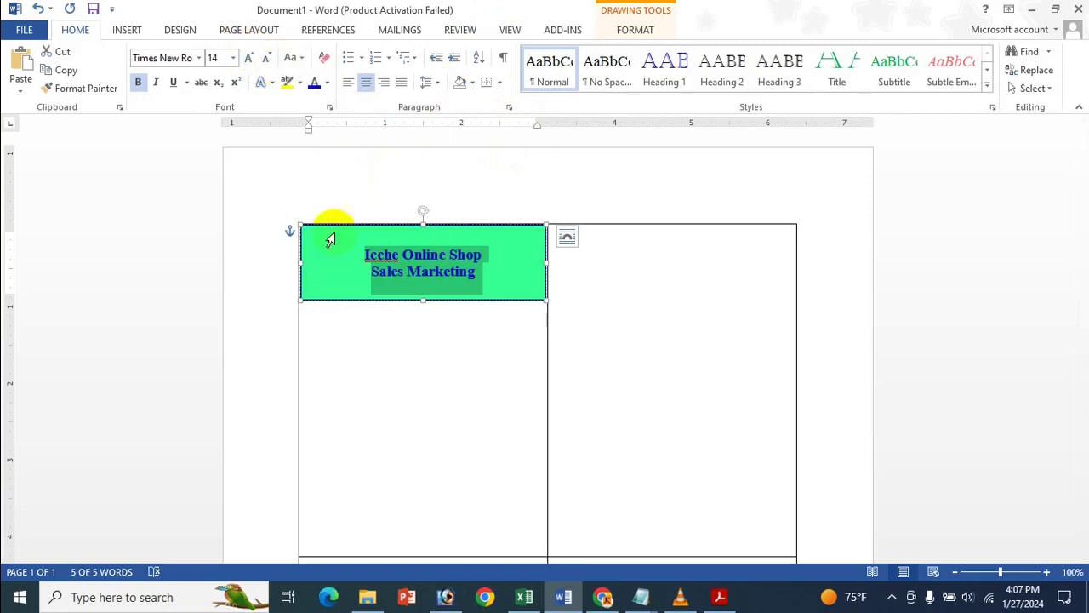
Increase the font size of "Icche Online Shop" to 22 and of "Sales Marketing" to 16.
left_click_drag(482, 257, 361, 255)
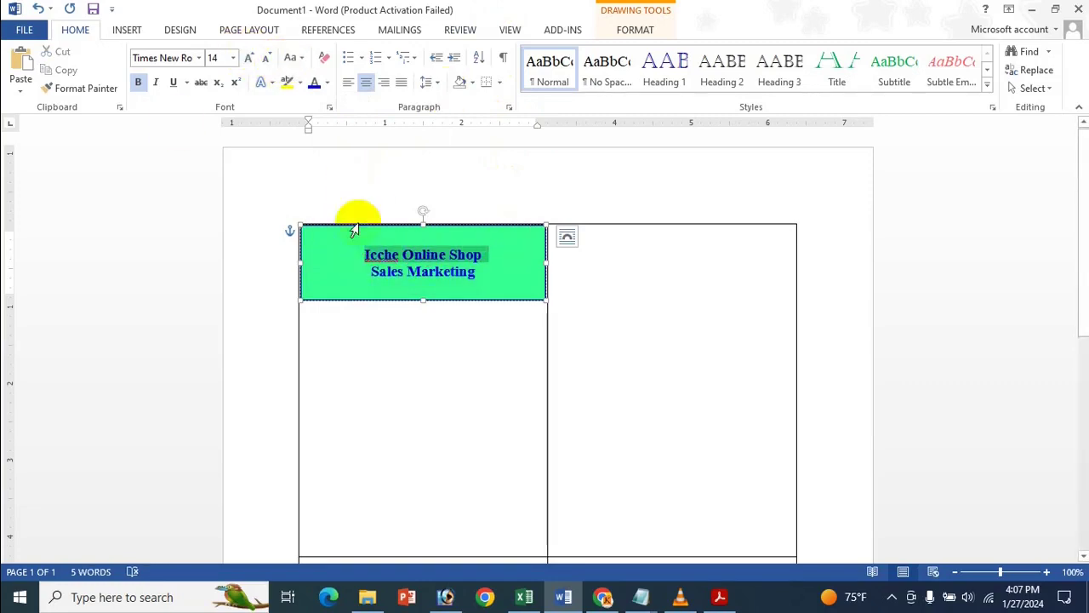
left_click(249, 57)
left_click(248, 57)
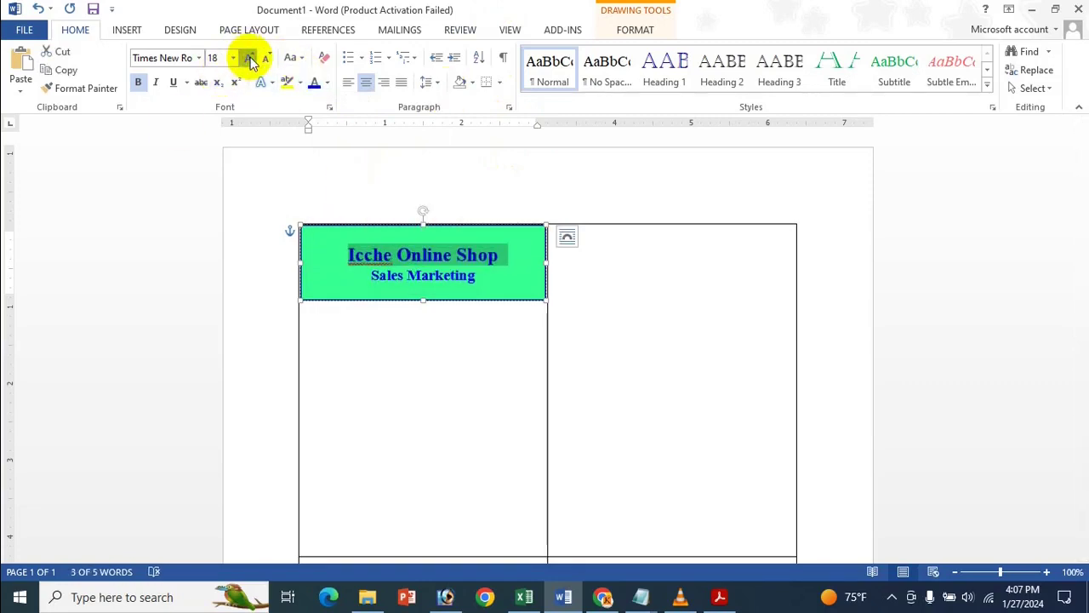
left_click(249, 57)
left_click(248, 57)
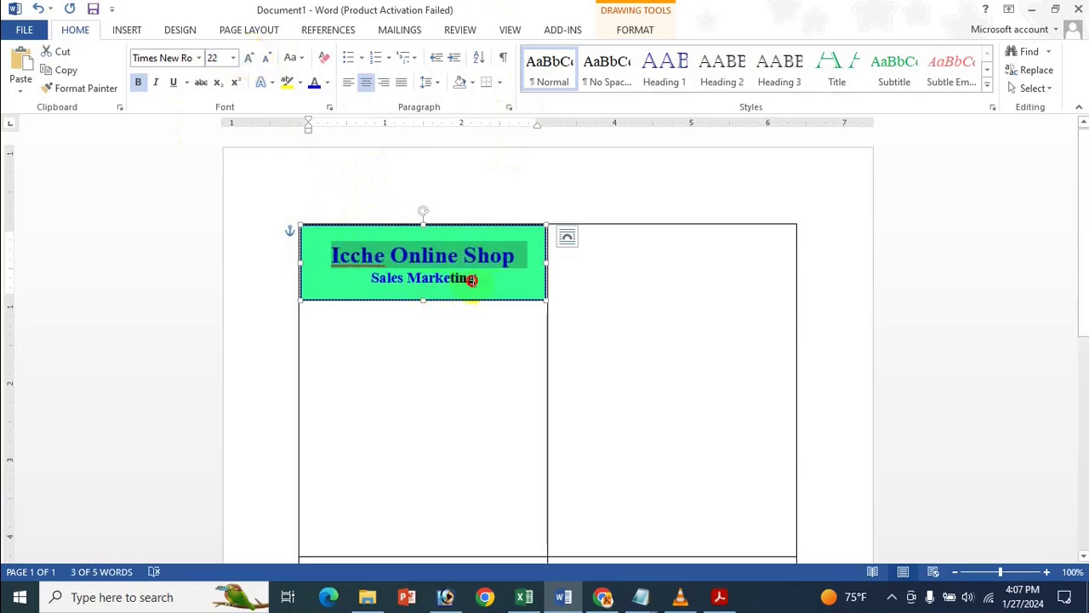
left_click_drag(476, 279, 375, 277)
left_click(249, 59)
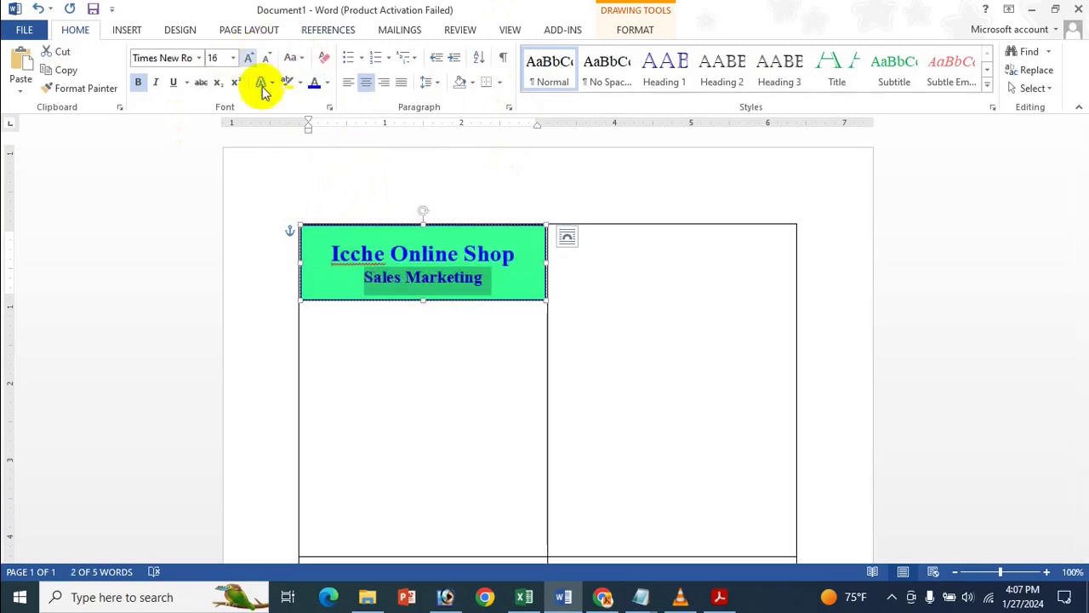
left_click(471, 255)
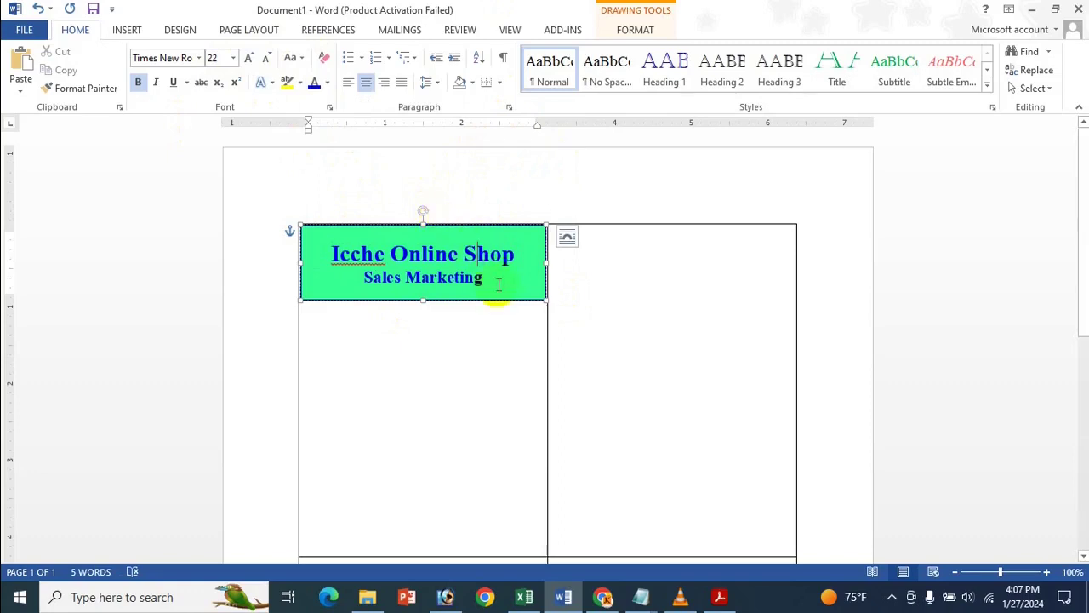
Check the column headings in the Excel list, and enter the labels "Emp ID" and "Emp Name" below the header in Word's first cell.
left_click(416, 348)
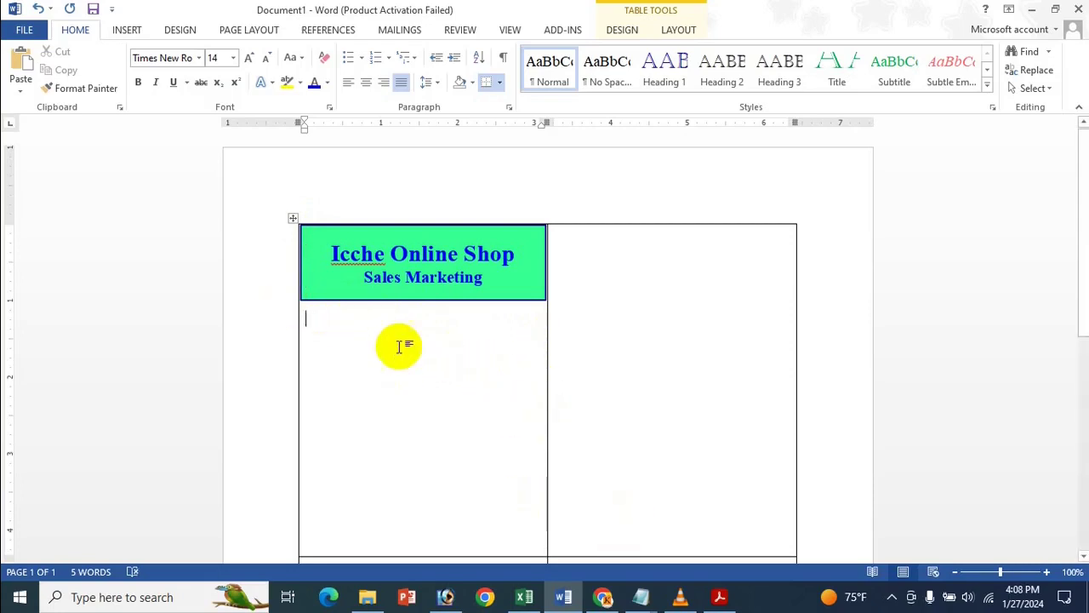
left_click(526, 598)
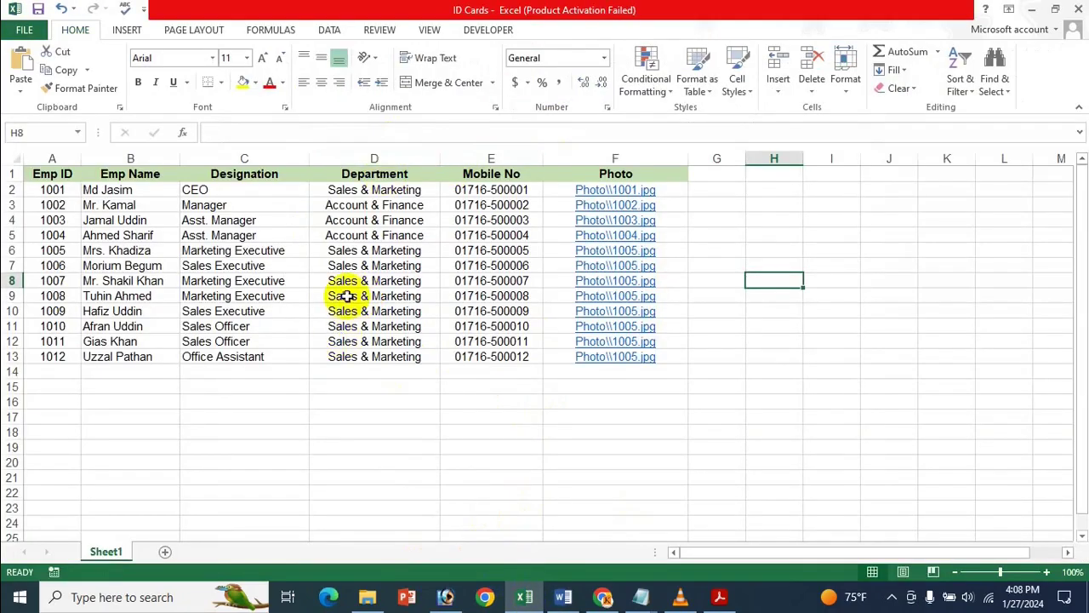
left_click(51, 174)
left_click(103, 175)
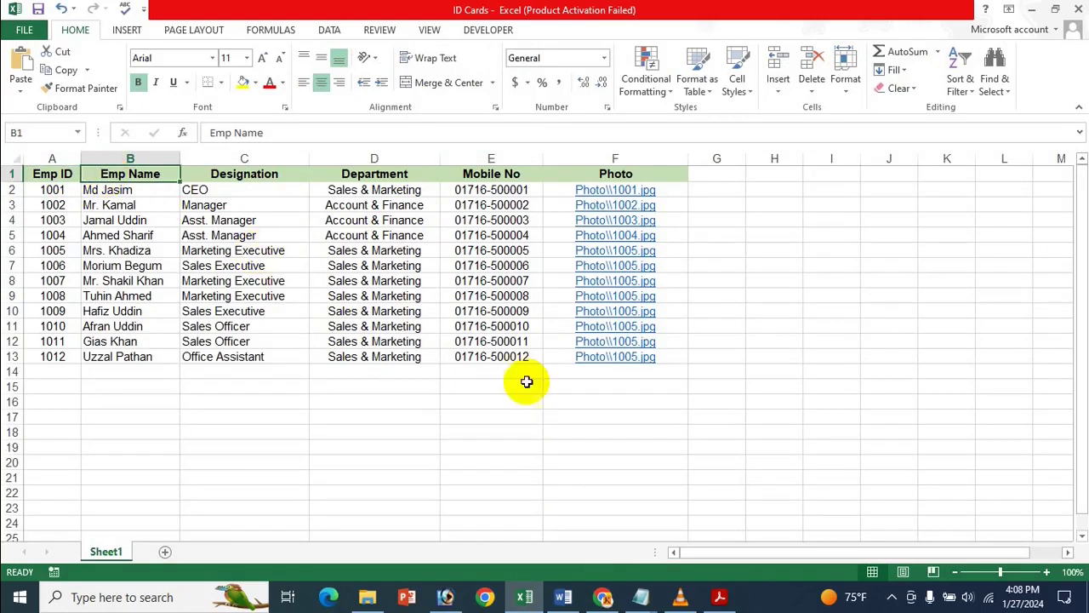
left_click(563, 597)
type("Emp Name")
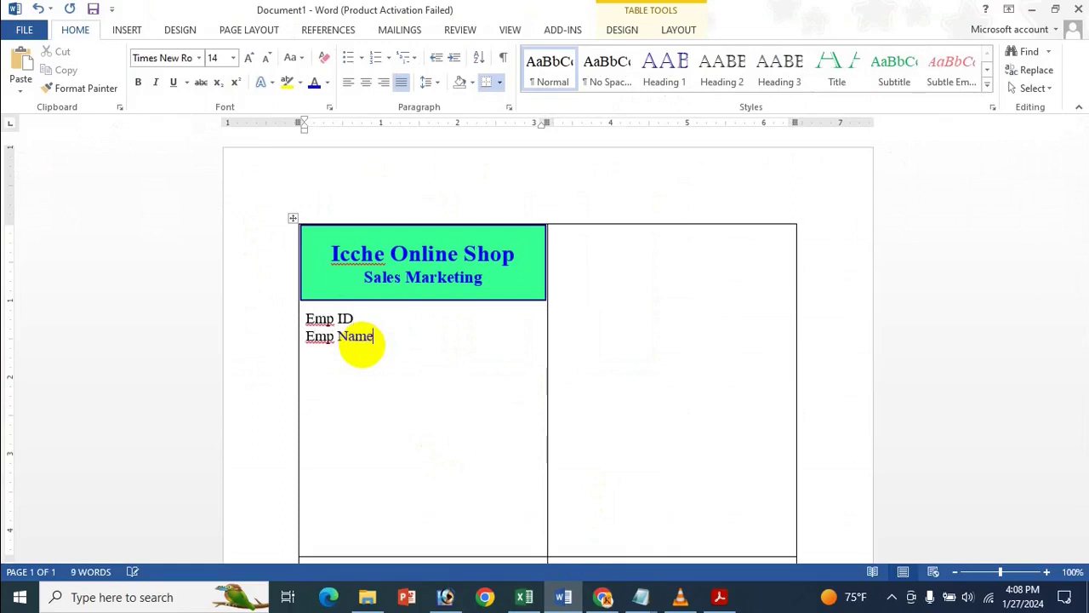
Following the Excel headings, add the labels "Designation", "Department" and "Mobile No." on separate lines below "Emp Name" in the Word card.
left_click(524, 597)
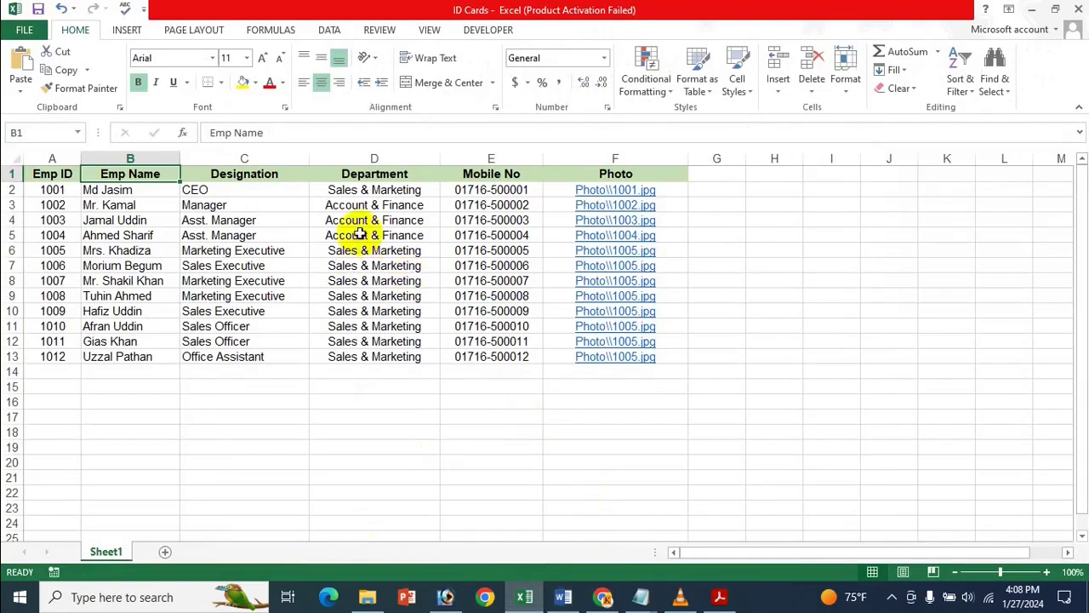
left_click(563, 597)
type("Designation")
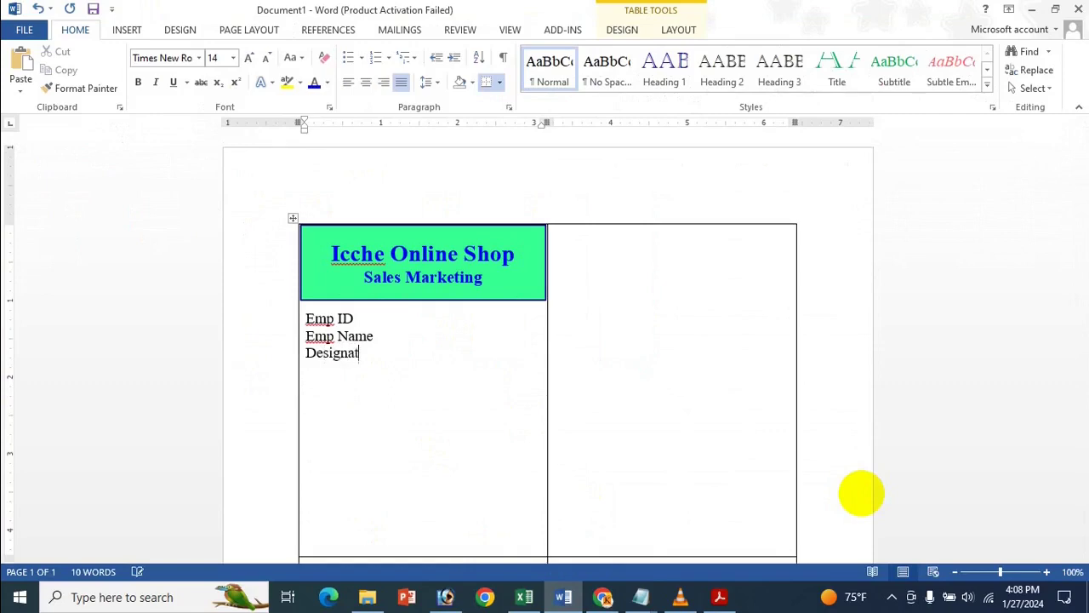
left_click(525, 597)
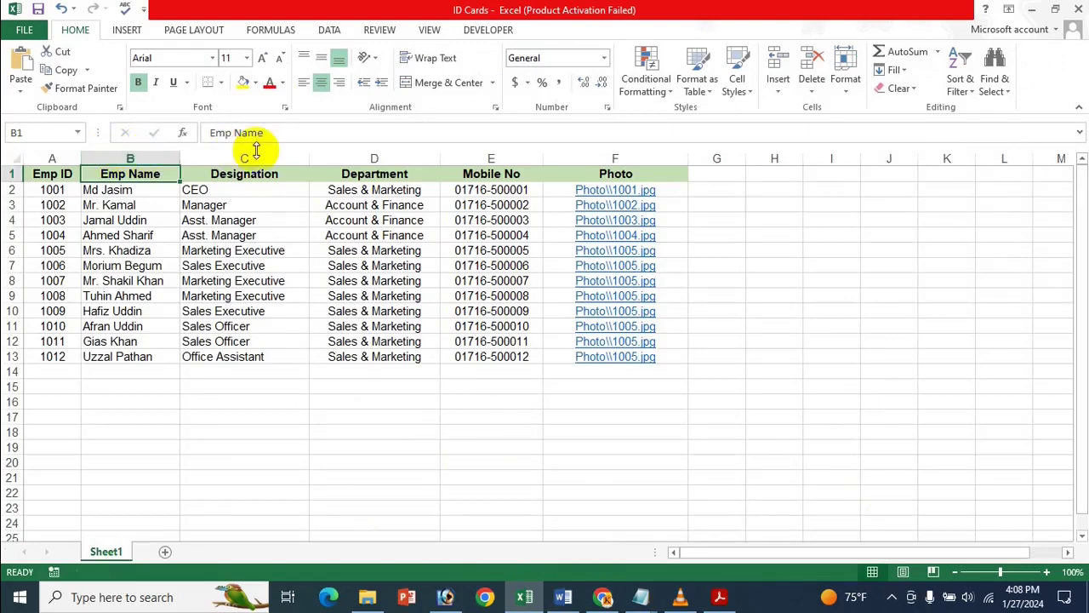
left_click(564, 598)
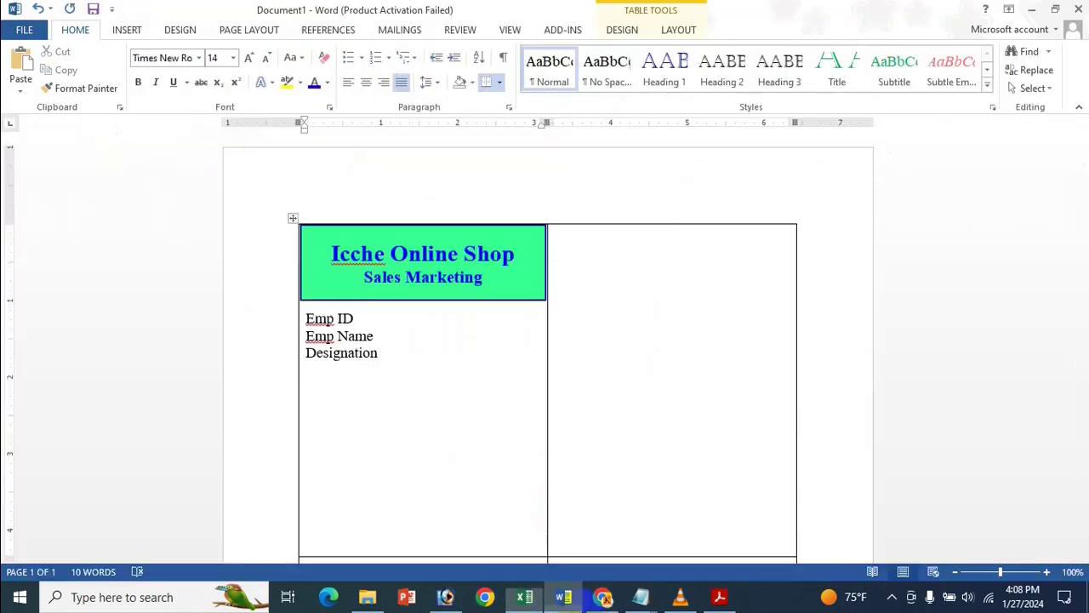
type("Department")
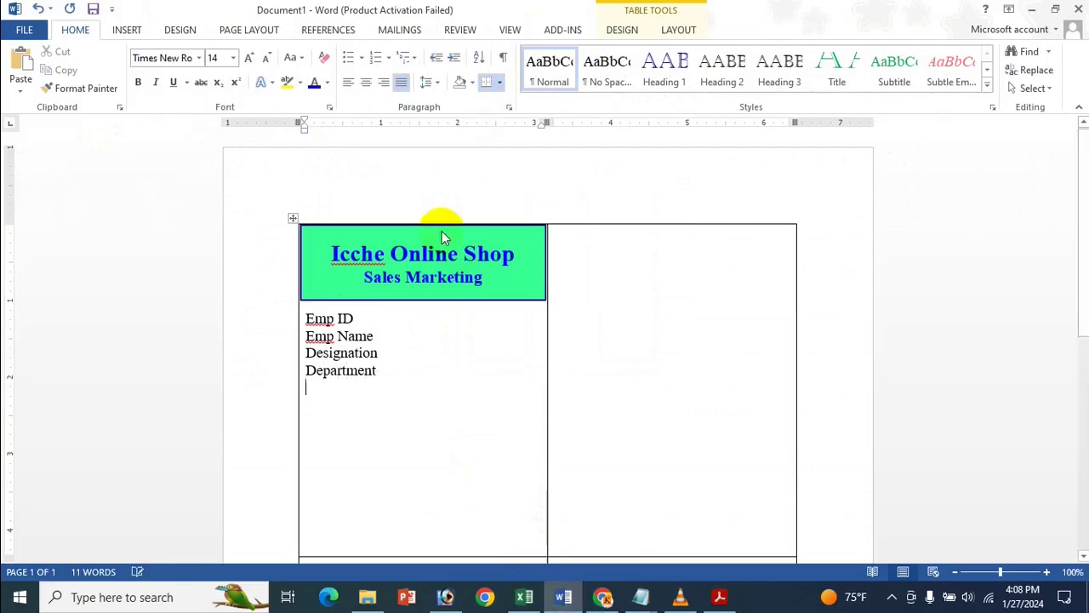
left_click(524, 597)
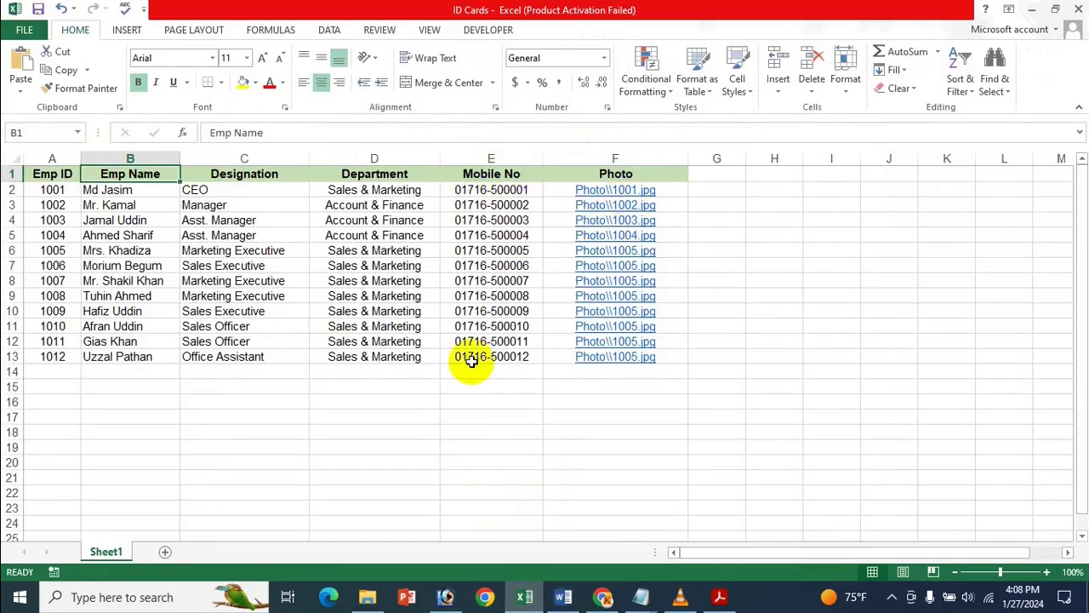
left_click(563, 597)
type("Mon")
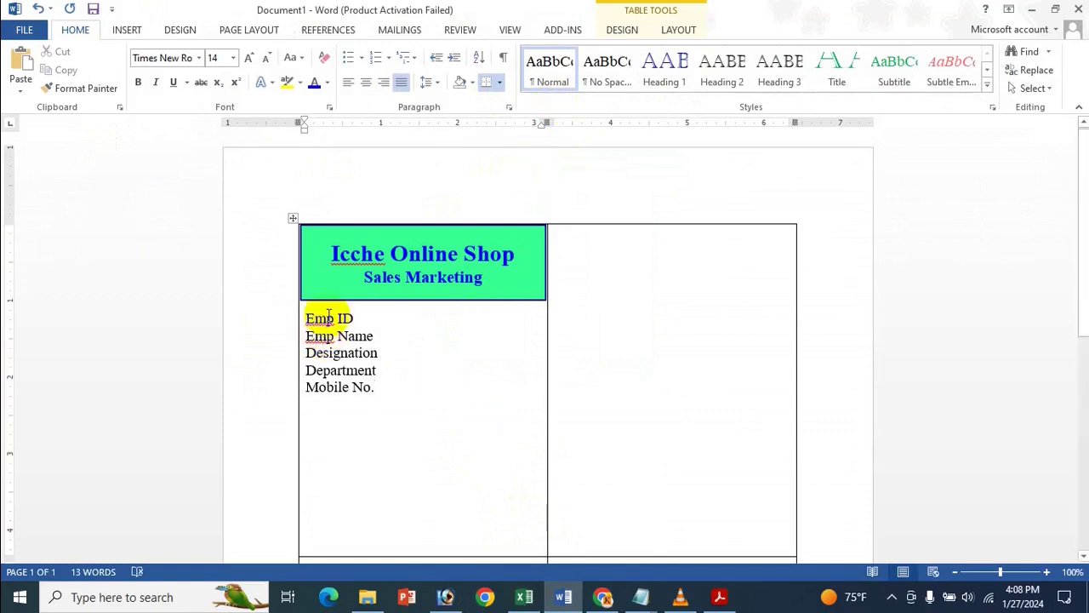
Insert blank space above the "Emp ID" label to move the label list down from the header.
scroll(315, 317, "down", 2)
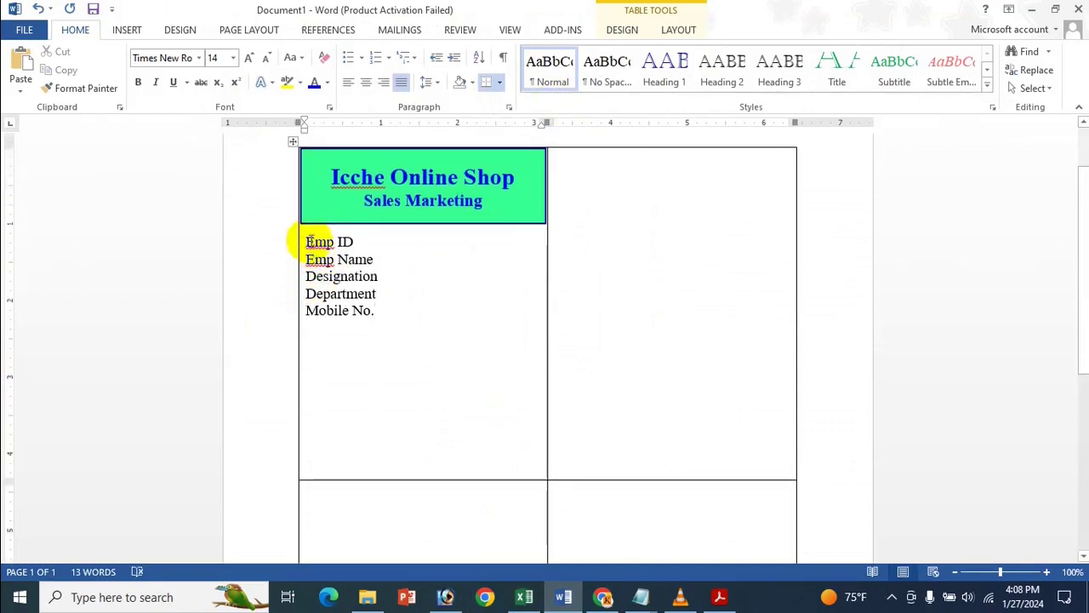
left_click(307, 242)
key("Return")
key("Return")
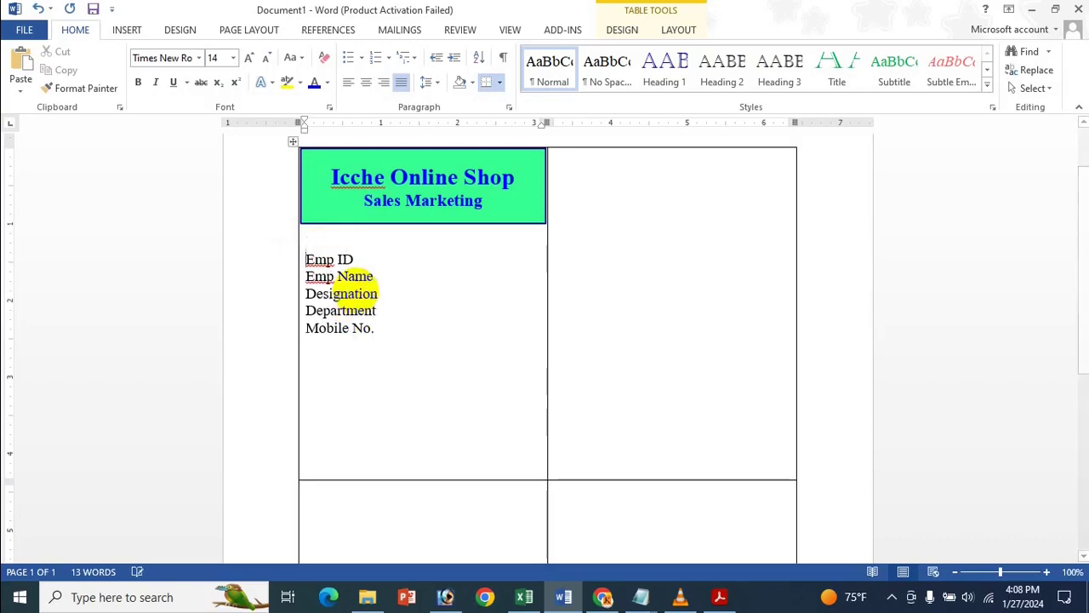
Add four more blank lines above "Emp ID" to push the label list further down the card.
key("Return")
key("Return")
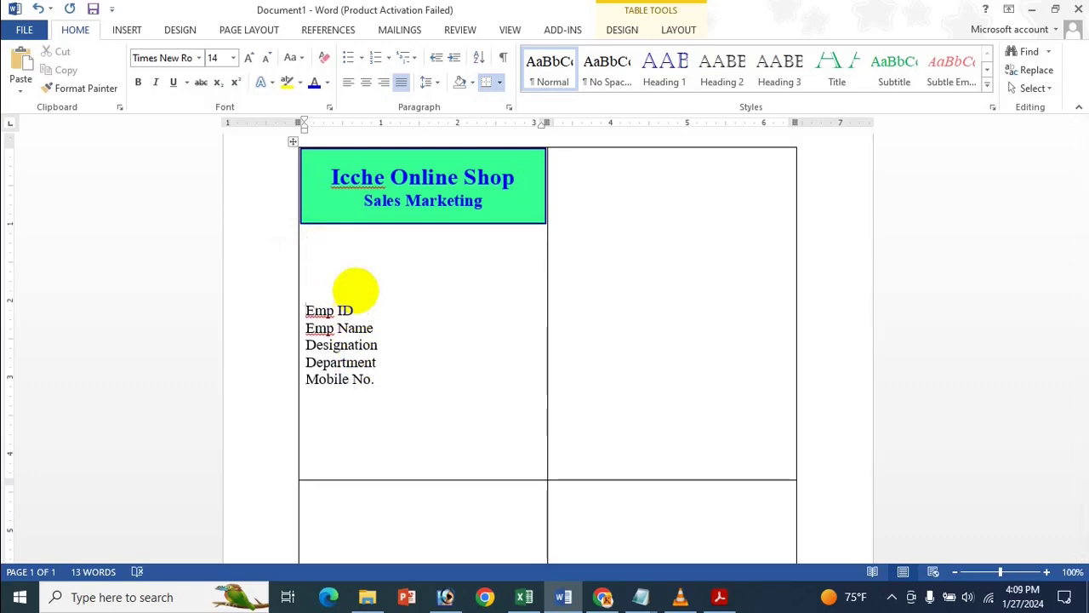
key("Return")
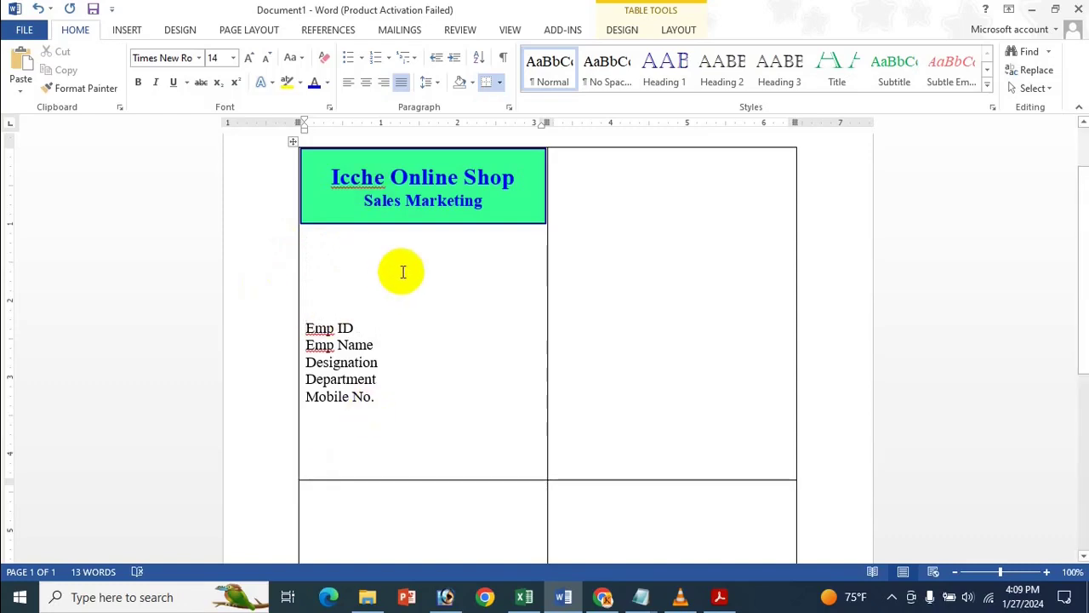
left_click(448, 414)
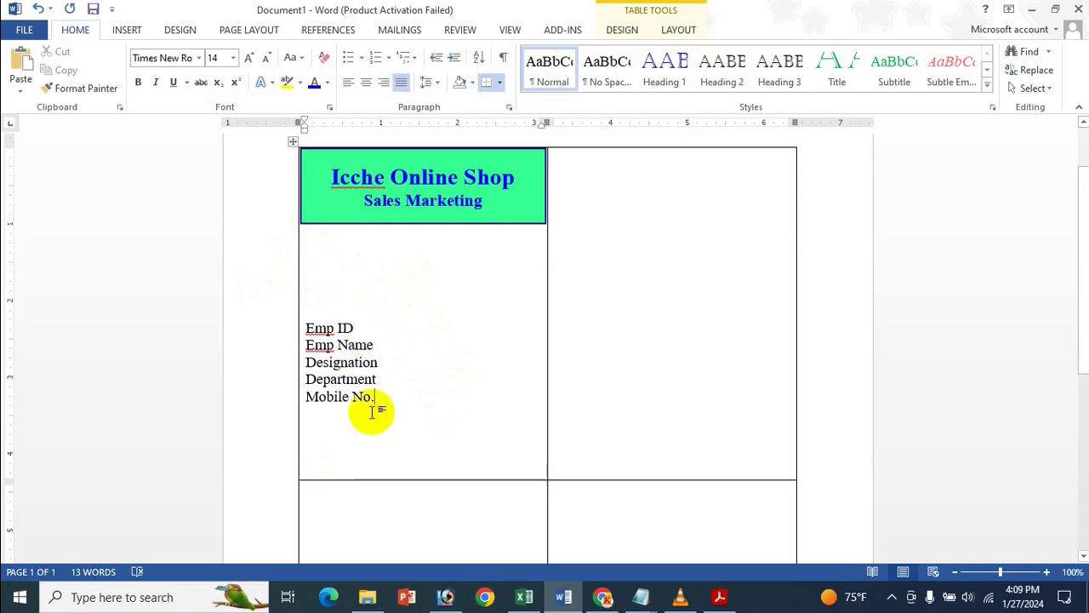
key("Return")
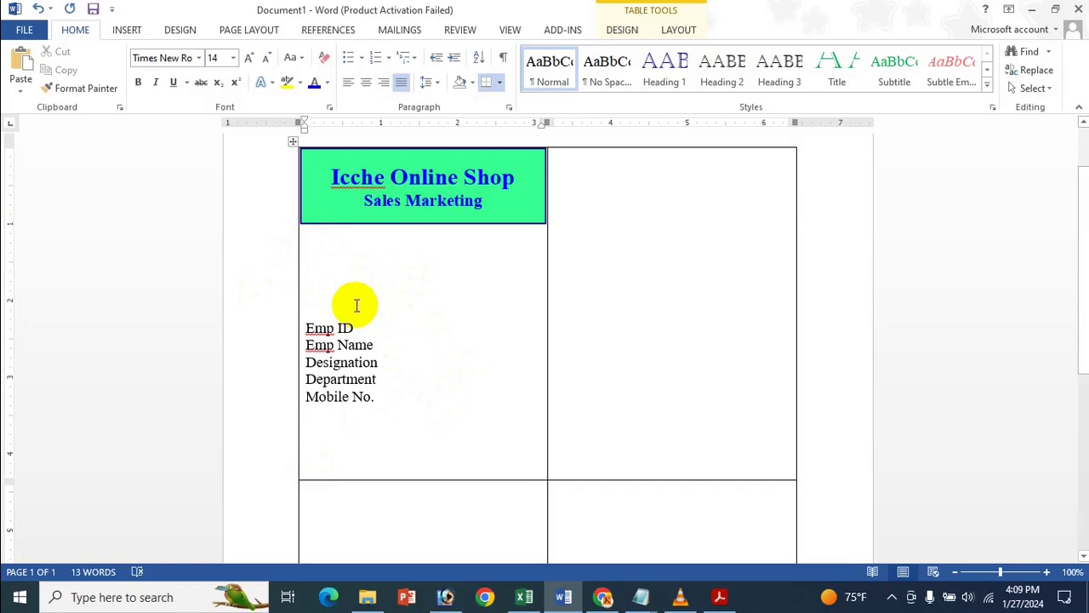
key("Tab")
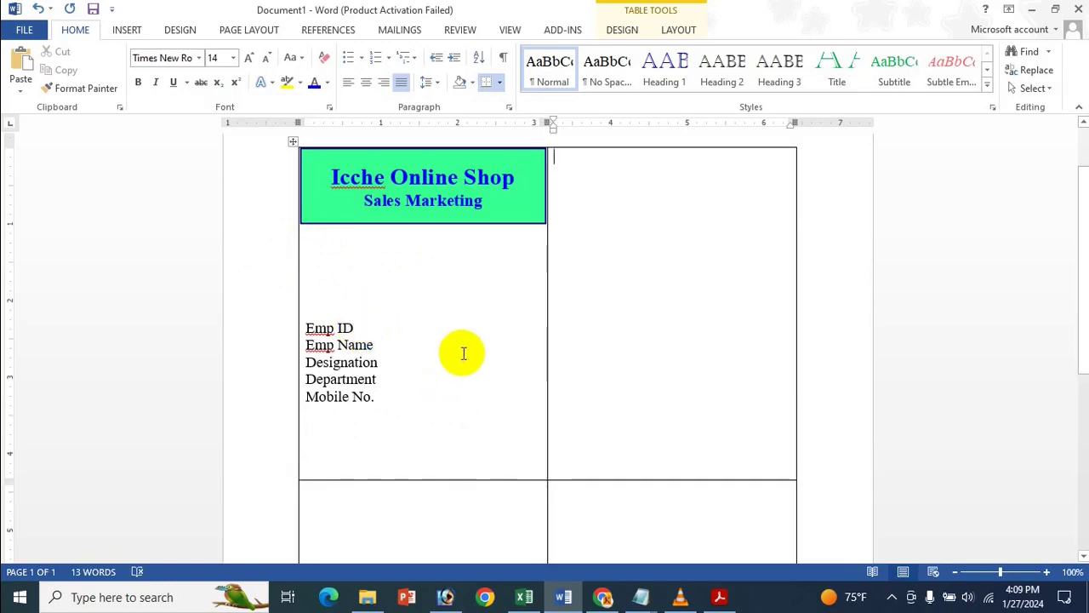
left_click(372, 432)
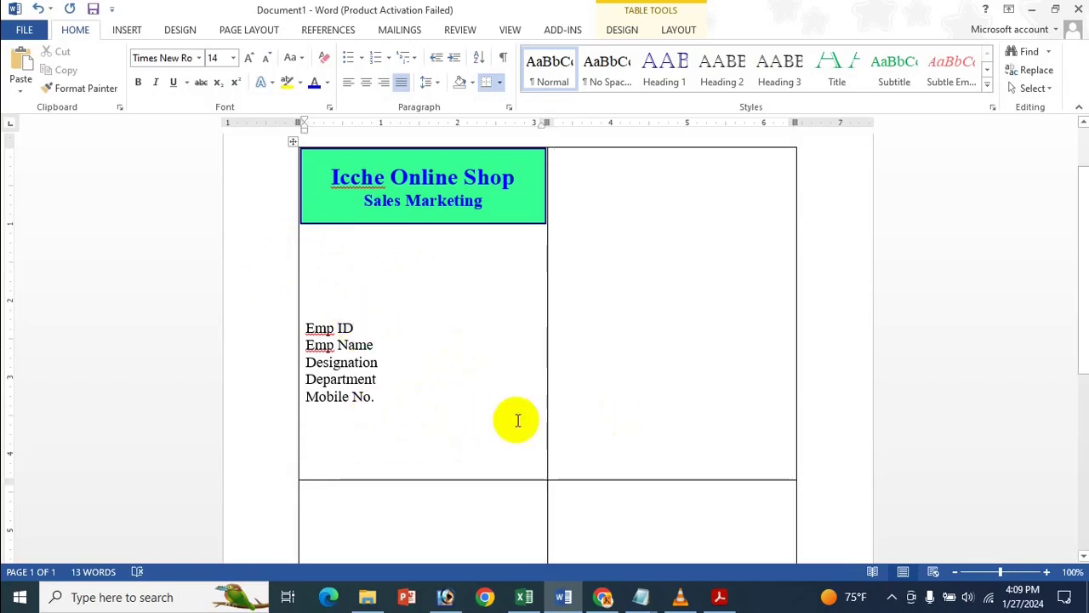
key("BackSpace")
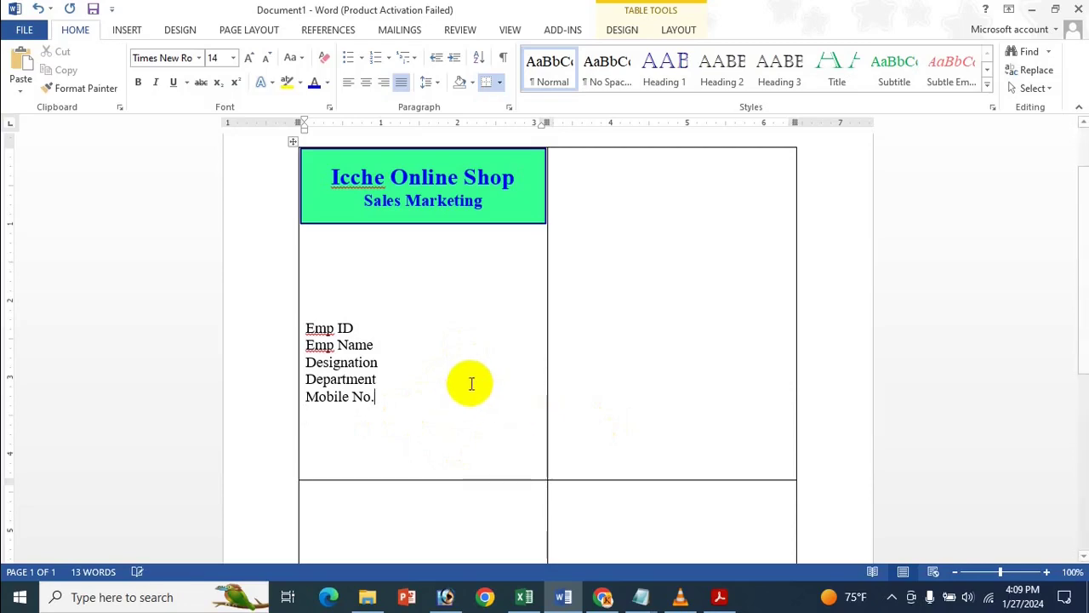
Remove one blank line above "Emp ID" and place the text cursor after "Mobile No.".
left_click(374, 285)
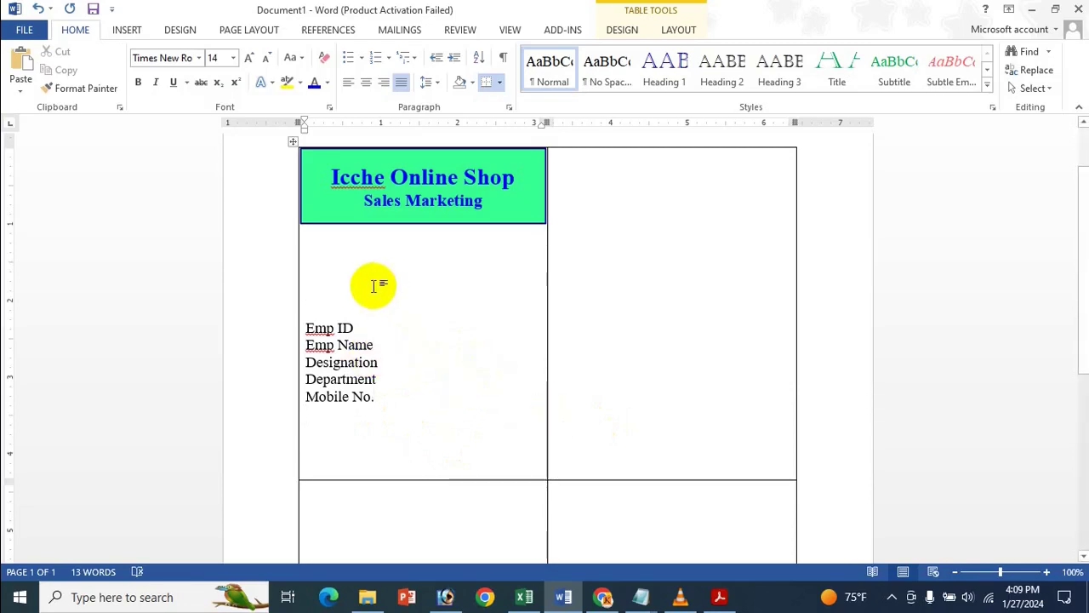
key("BackSpace")
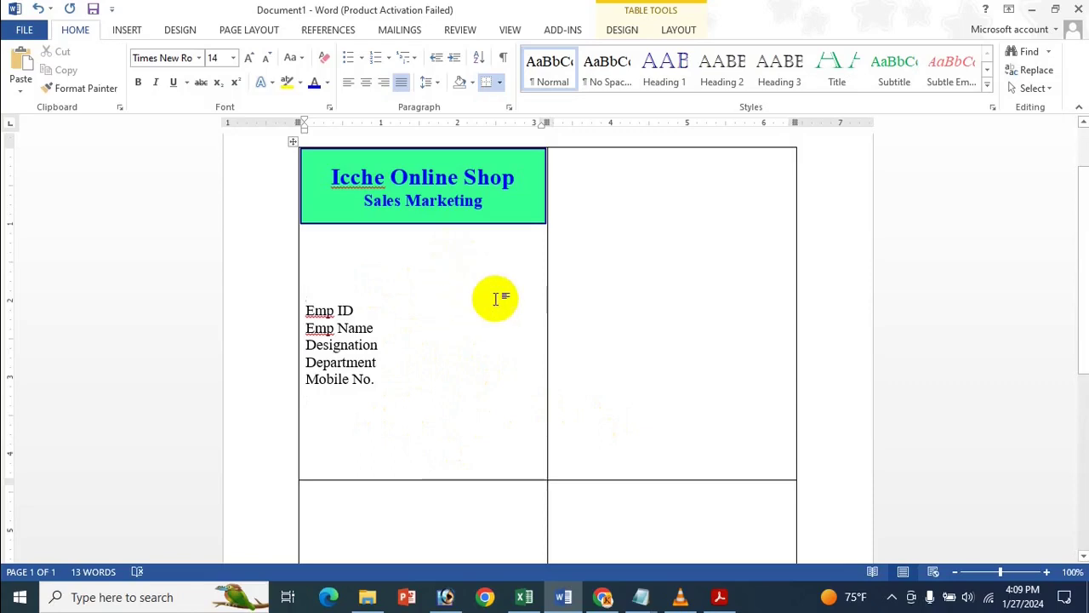
left_click(413, 377)
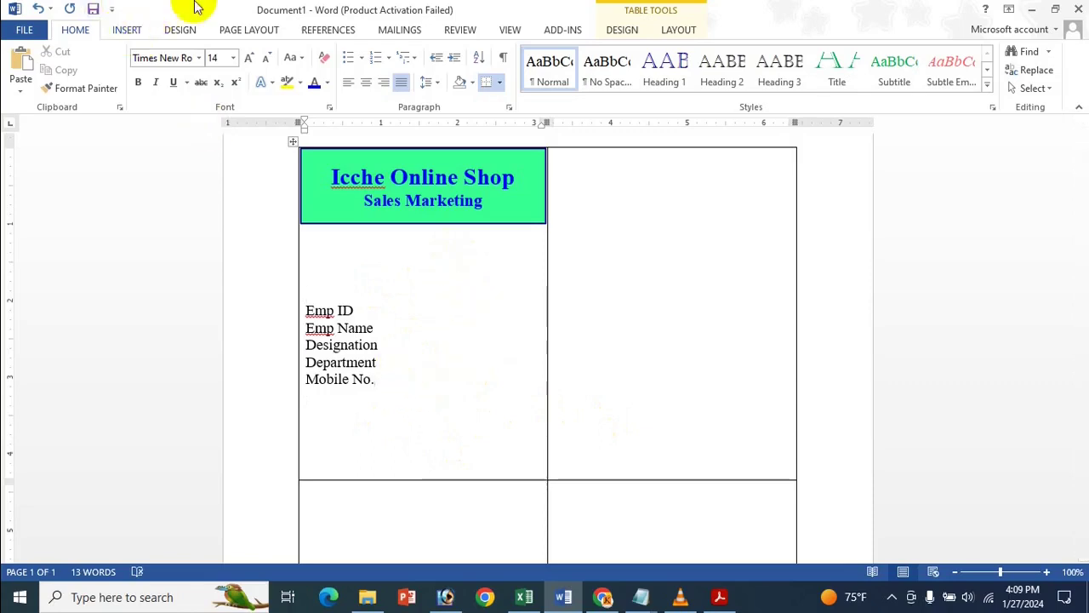
Draw a text box about 2" wide and 0.35" high below "Mobile No." in the card's lower part, with no fill.
left_click(122, 30)
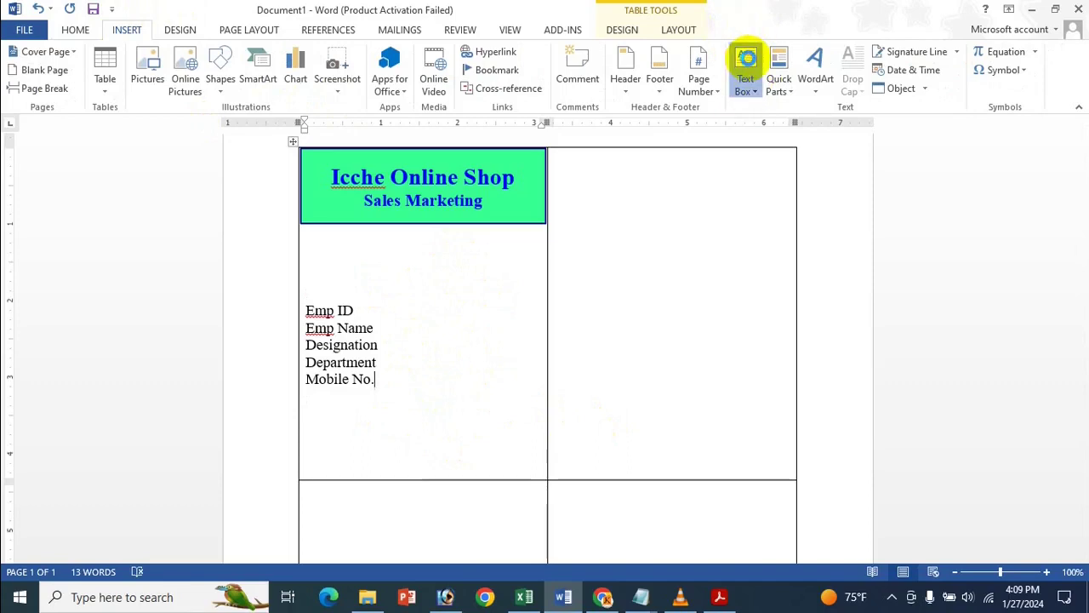
left_click(746, 76)
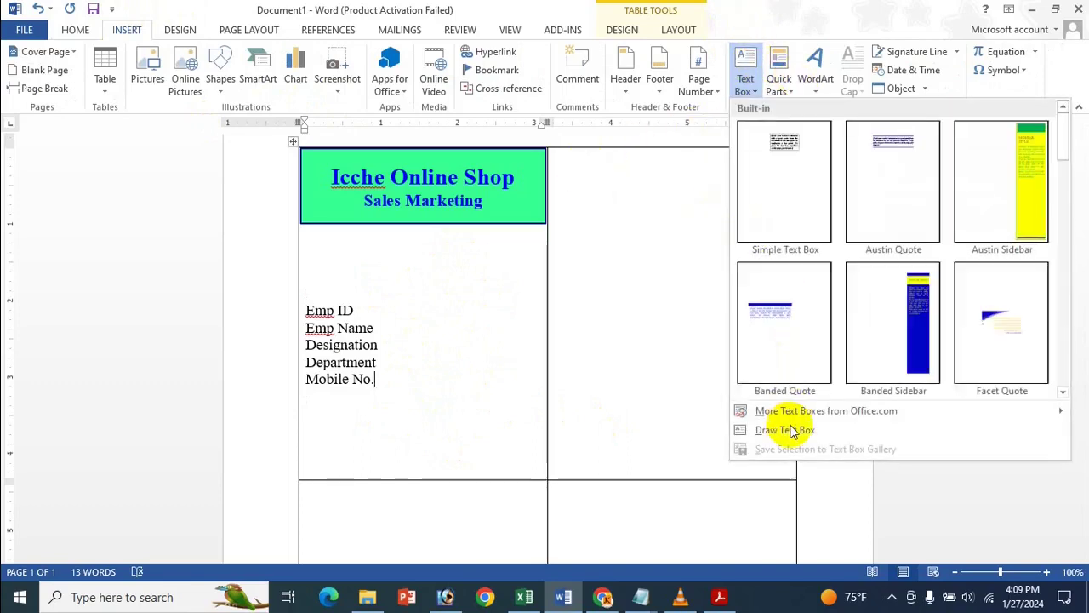
left_click(792, 430)
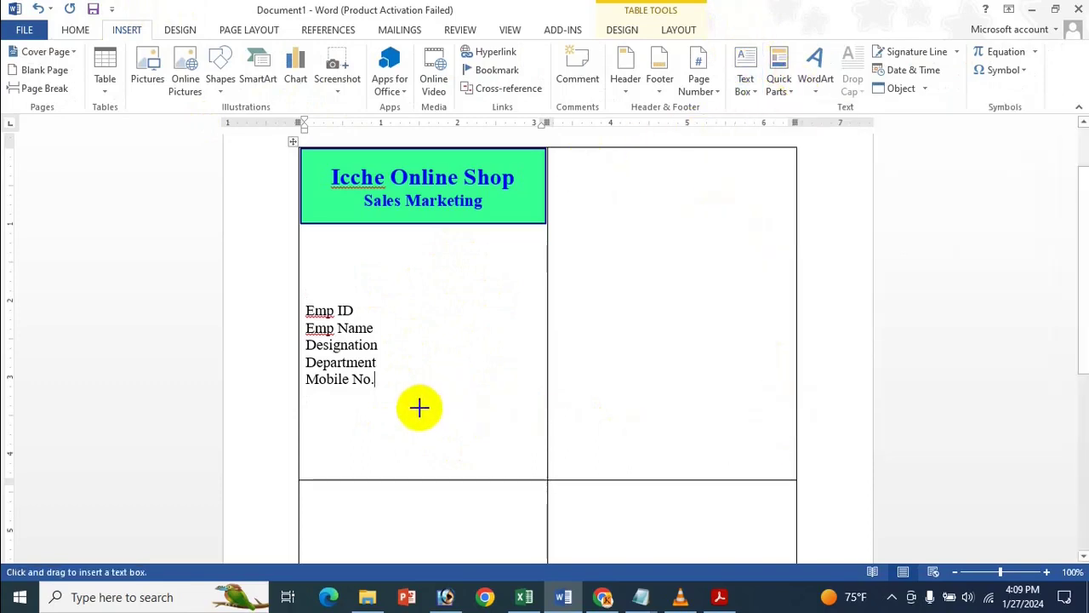
left_click_drag(388, 414, 540, 435)
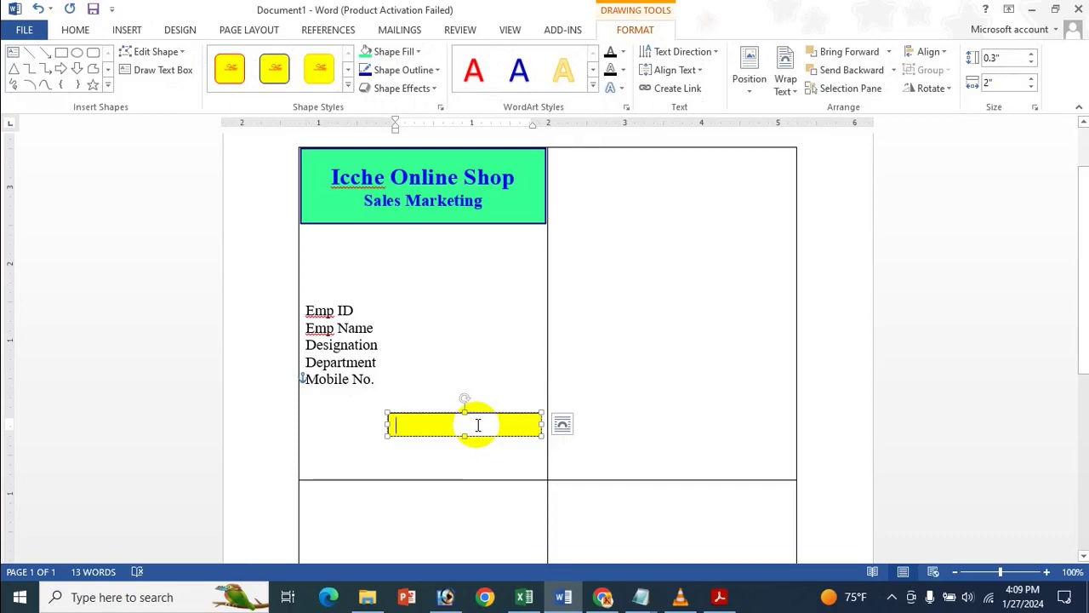
left_click_drag(465, 437, 464, 440)
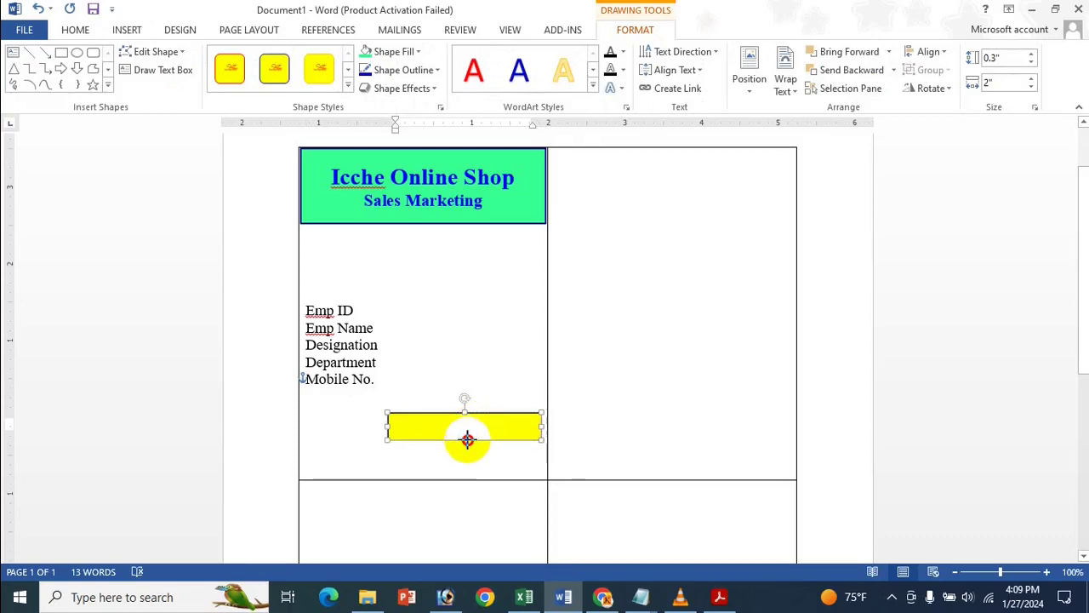
left_click(407, 52)
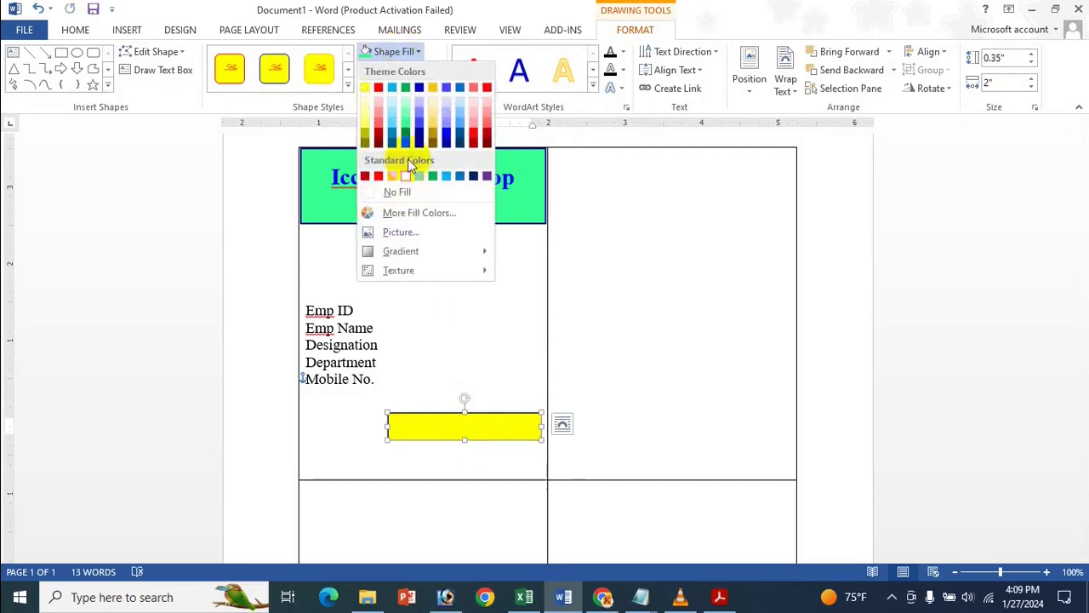
left_click(416, 191)
Enter "Authorized Signature" in the new text box.
left_click(428, 423)
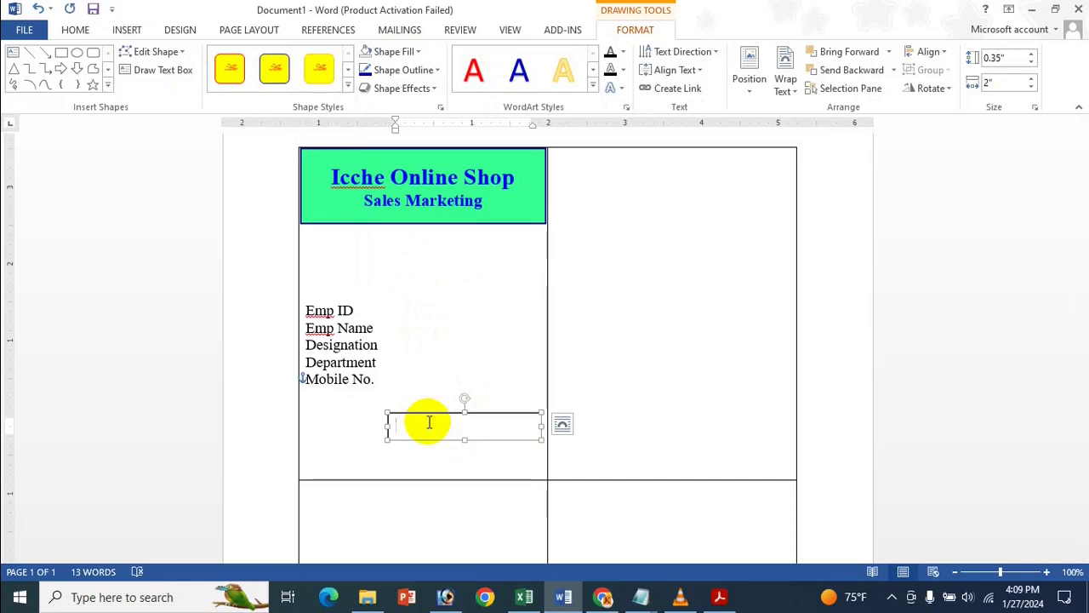
type("Ah")
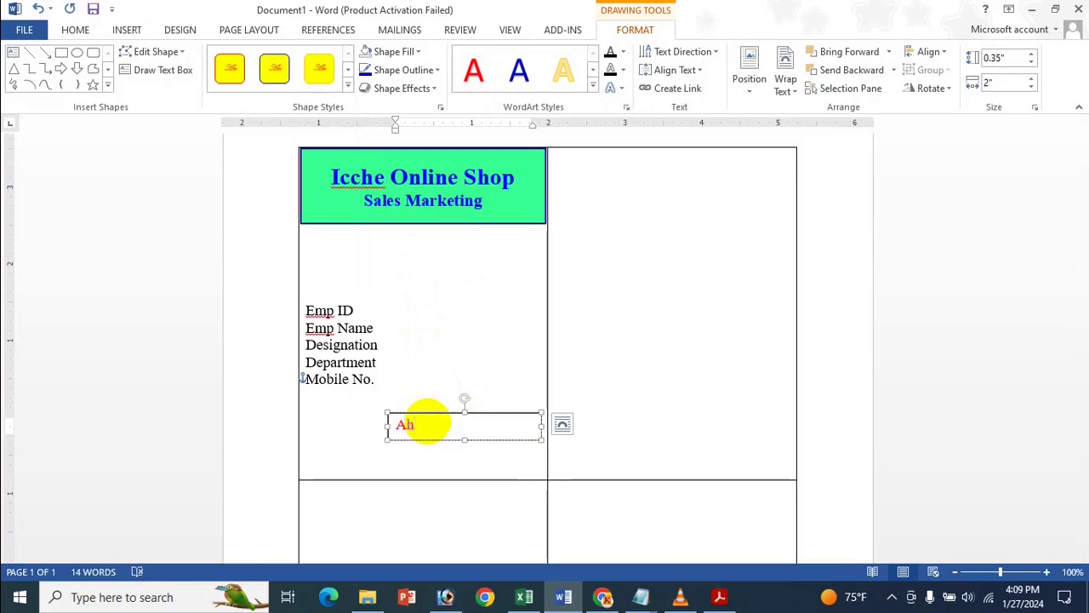
type("thorized Sig")
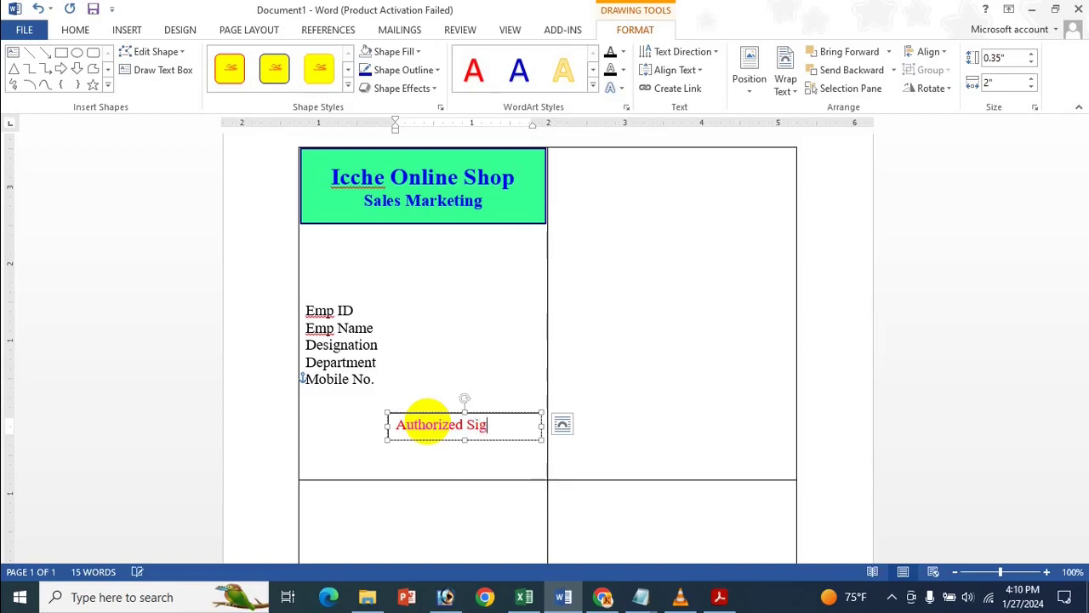
type("e")
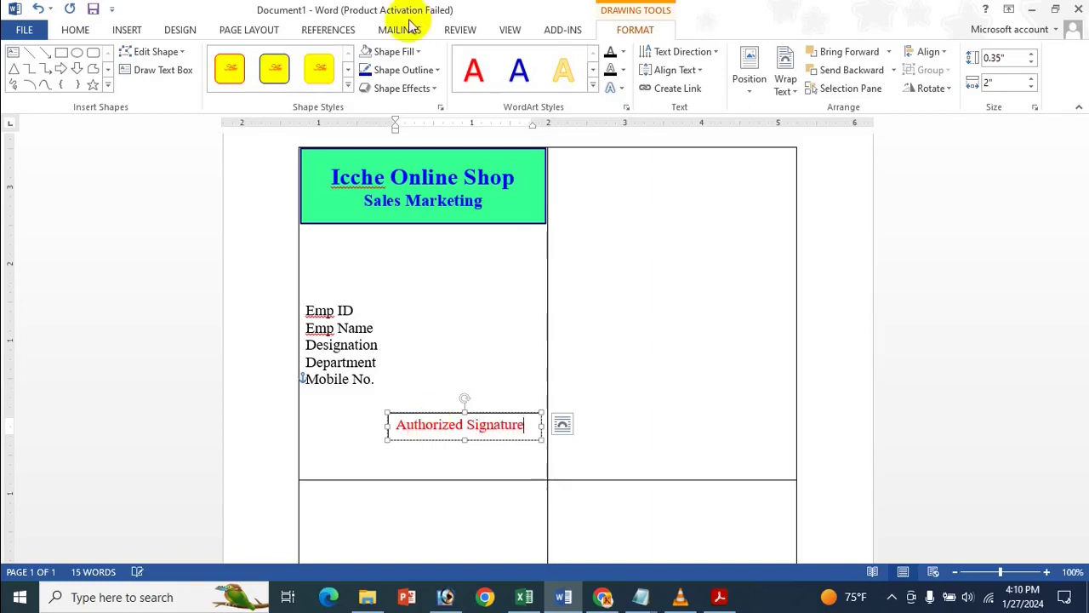
Format the "Authorized Signature" text as dark blue, bold and size 11.
left_click_drag(528, 426, 365, 425)
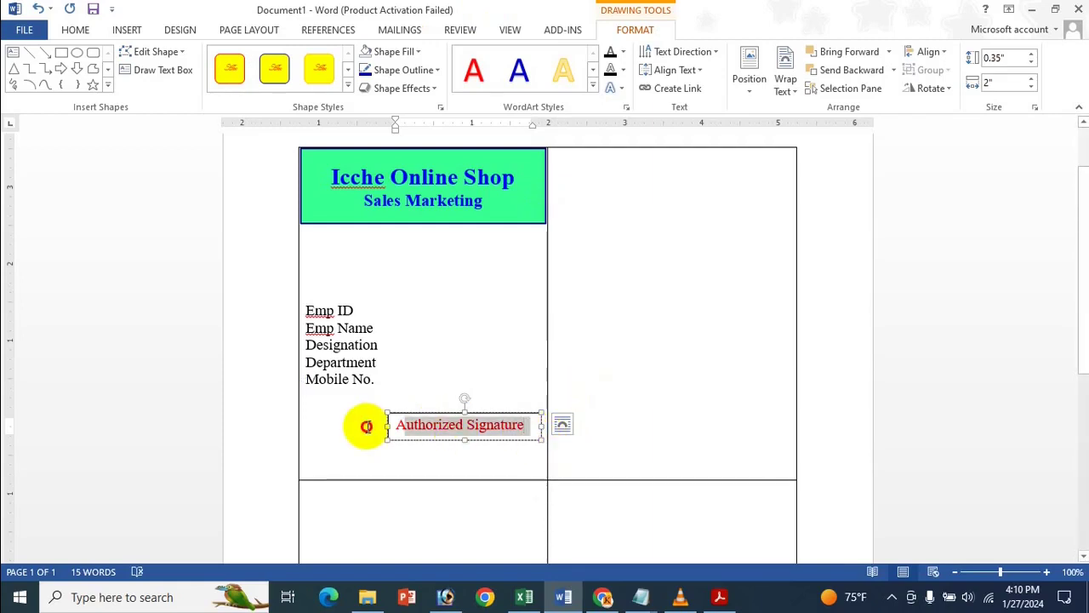
left_click(77, 30)
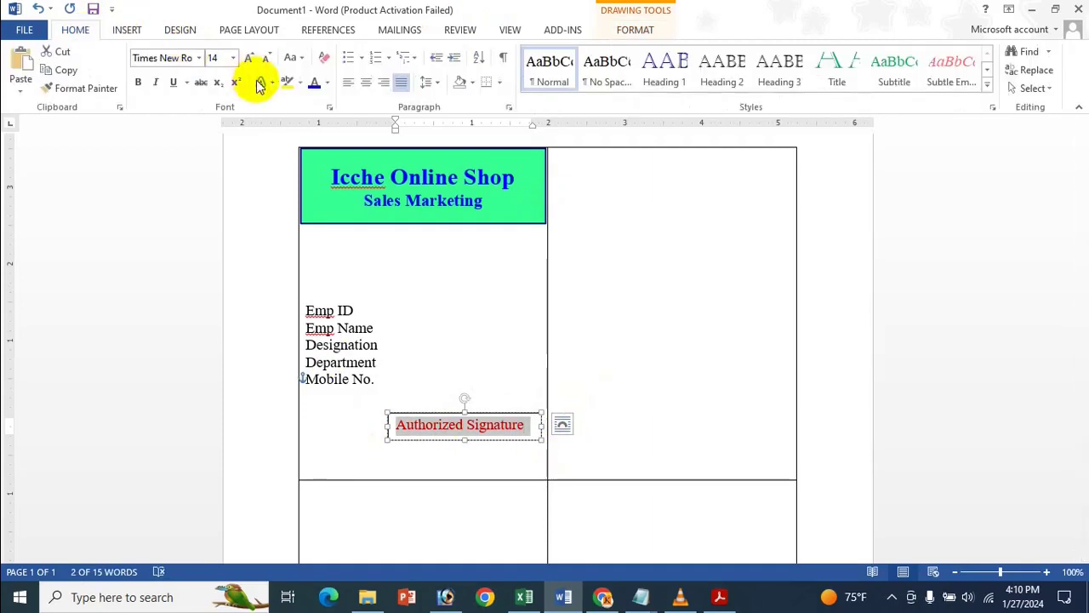
left_click(327, 82)
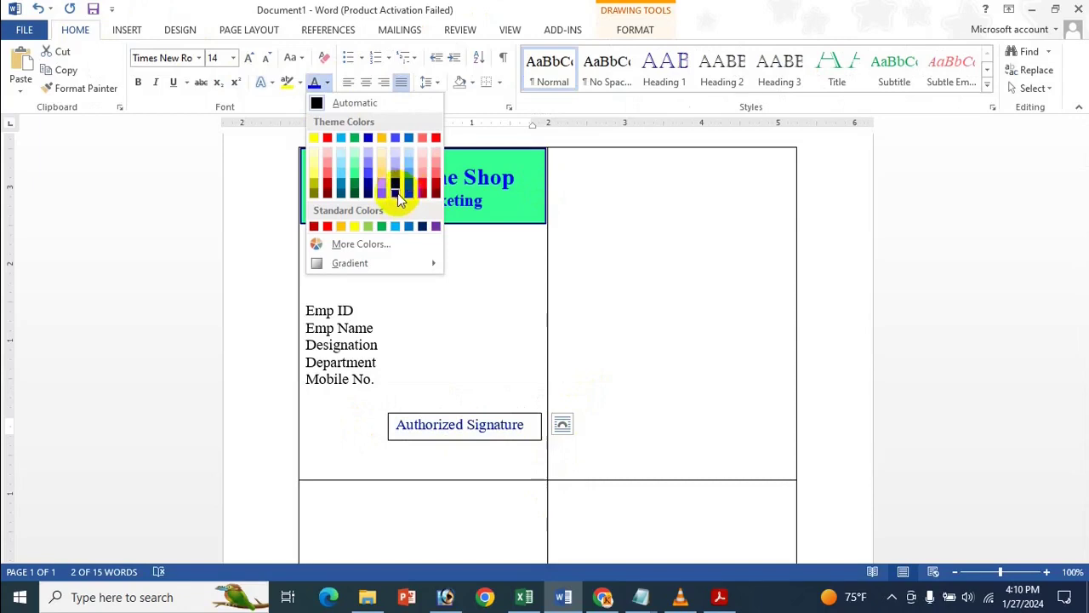
left_click(398, 198)
left_click(138, 83)
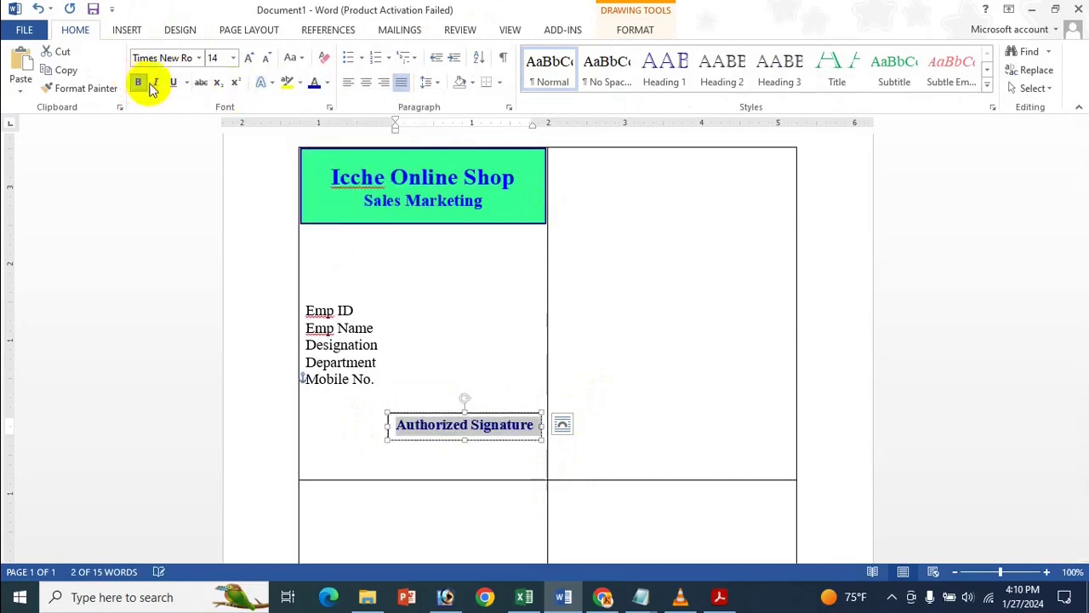
left_click(266, 57)
left_click(266, 56)
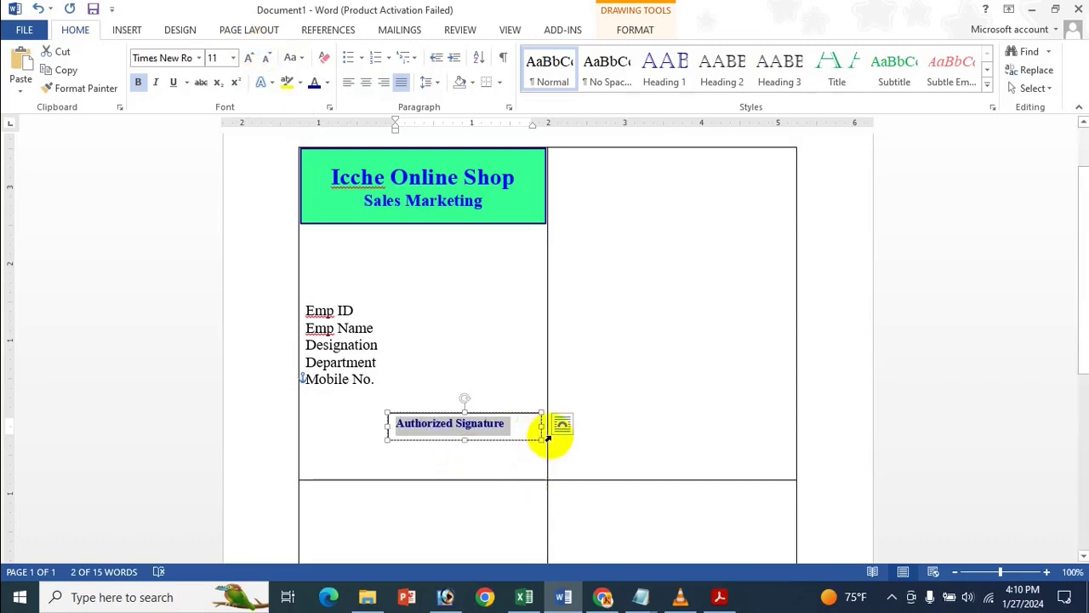
Shrink the signature text box to about 1.62" by 0.29", move it near the card's bottom edge, and remove its outline.
mouse_move(538, 438)
left_mouse_down()
mouse_move(506, 426)
mouse_move(527, 436)
left_mouse_up()
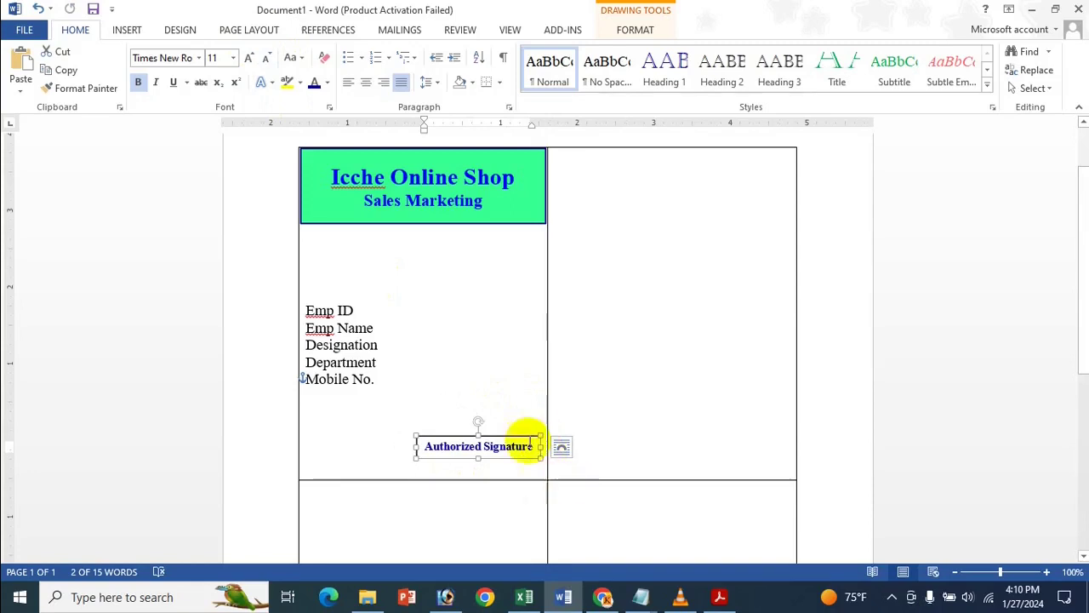
left_click(628, 36)
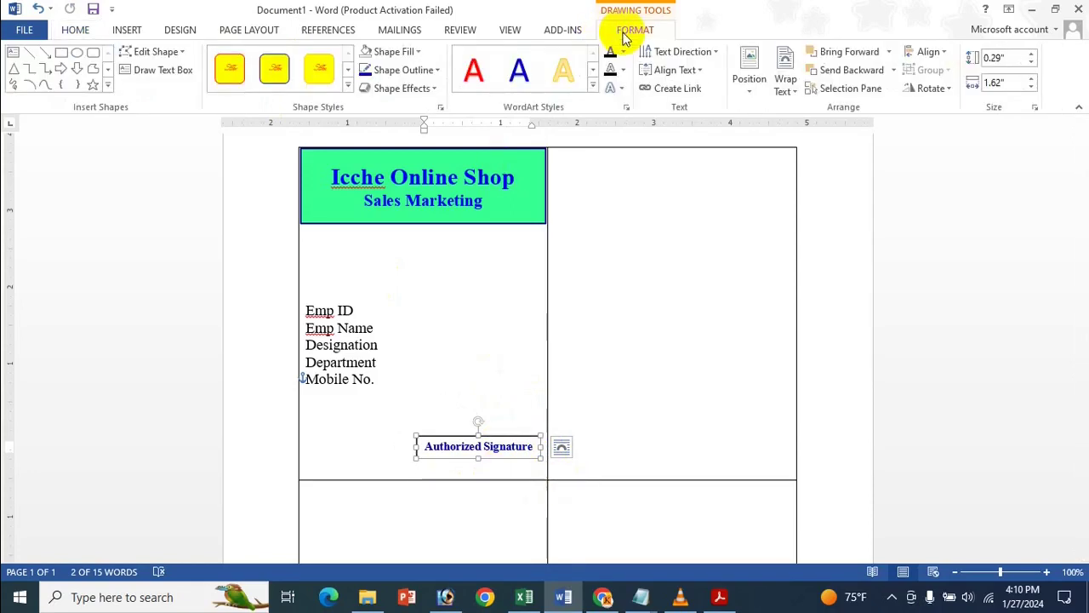
left_click(405, 70)
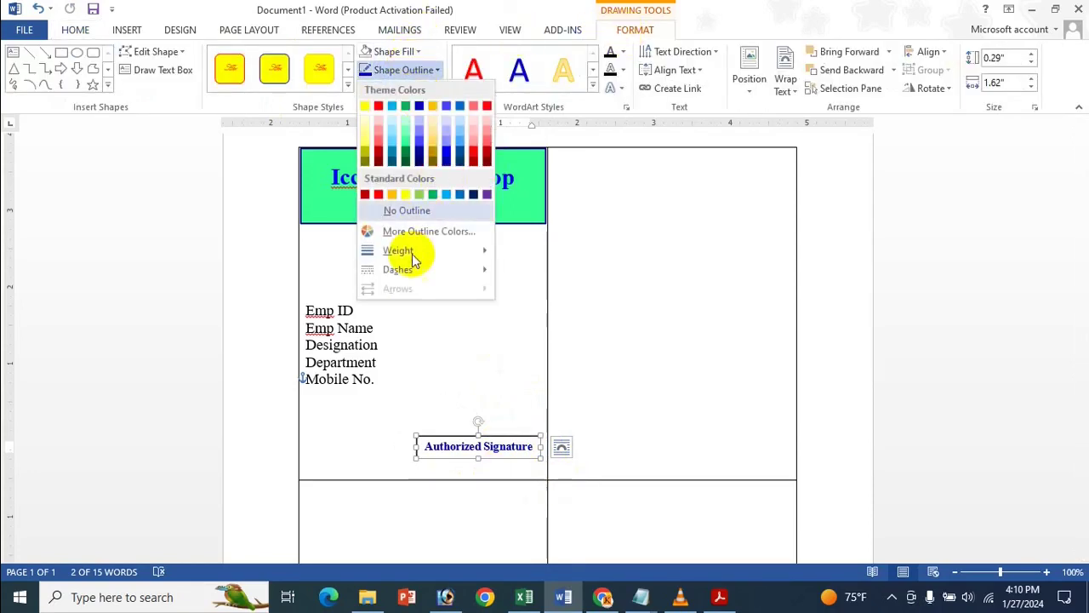
left_click(432, 217)
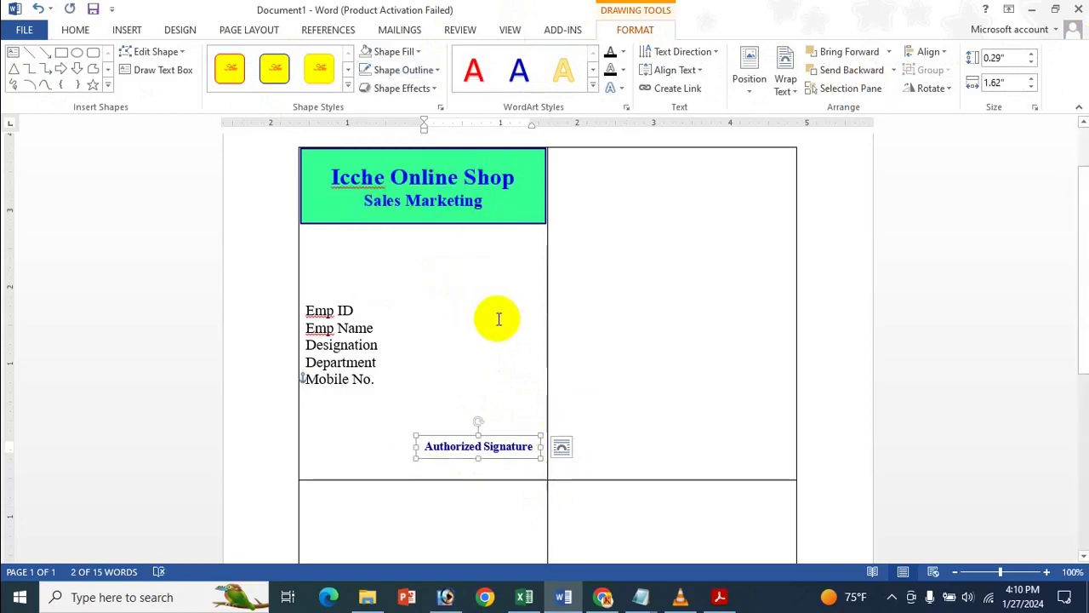
Draw a horizontal line about 1.62" long directly above "Authorized Signature" and give it a dark blue 1½ pt outline.
left_click(29, 52)
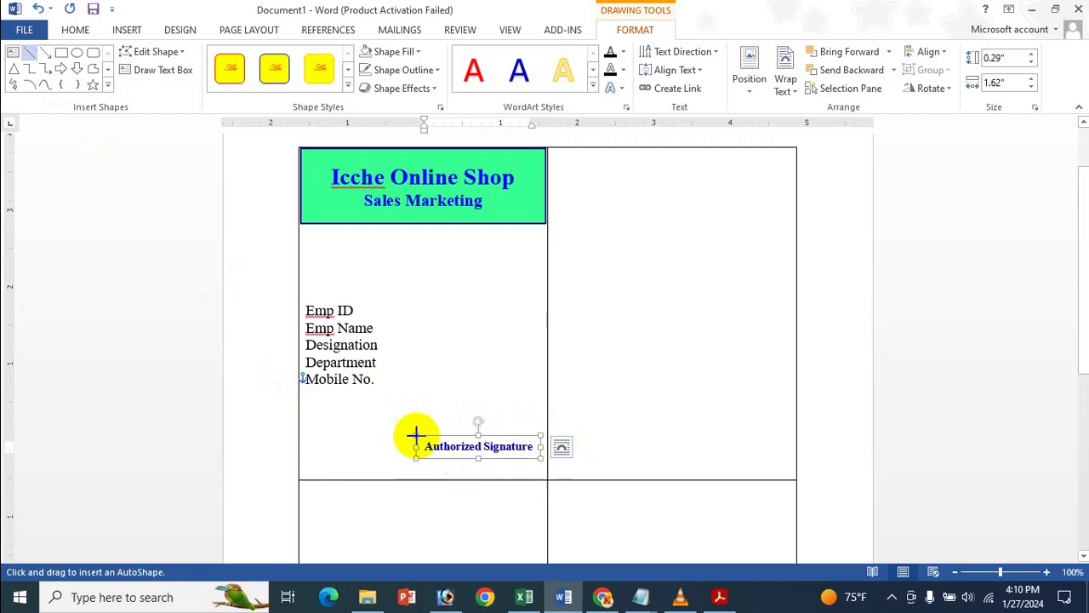
left_click_drag(416, 435, 542, 438)
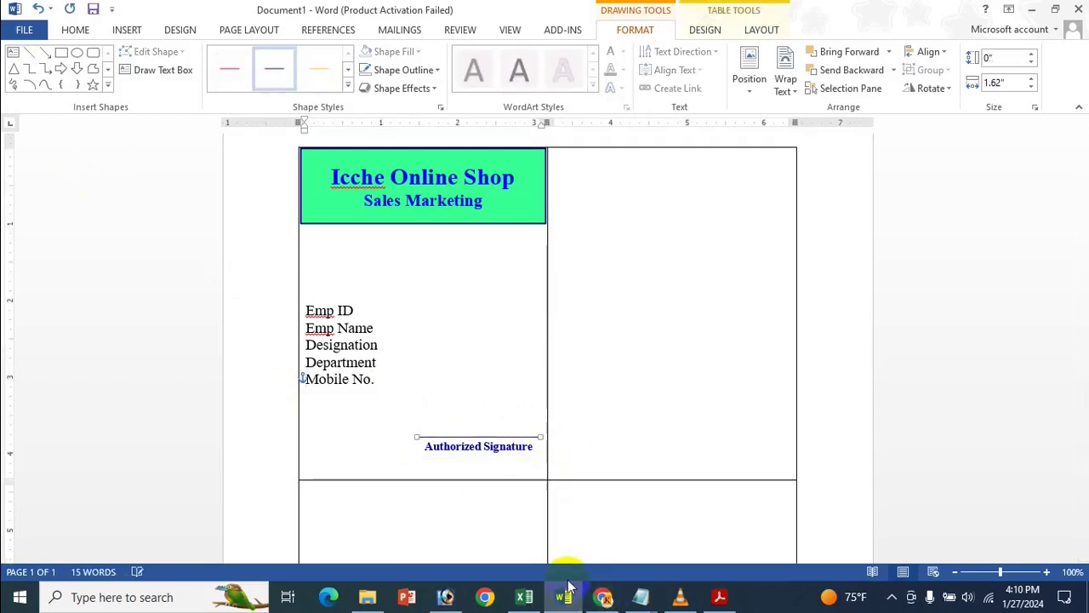
left_click(400, 70)
left_click(446, 151)
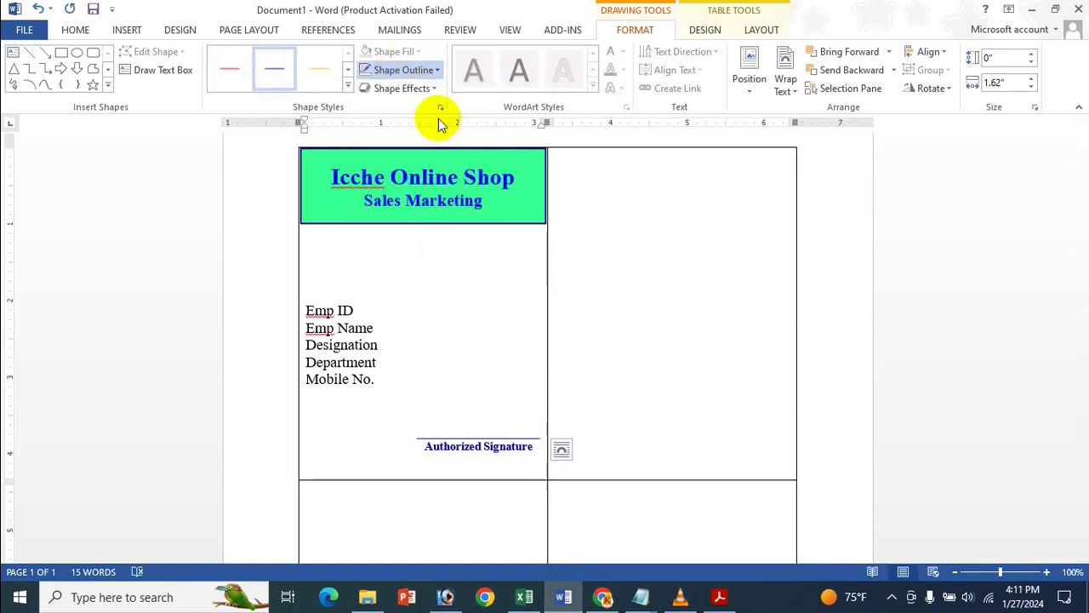
left_click(404, 70)
mouse_move(414, 252)
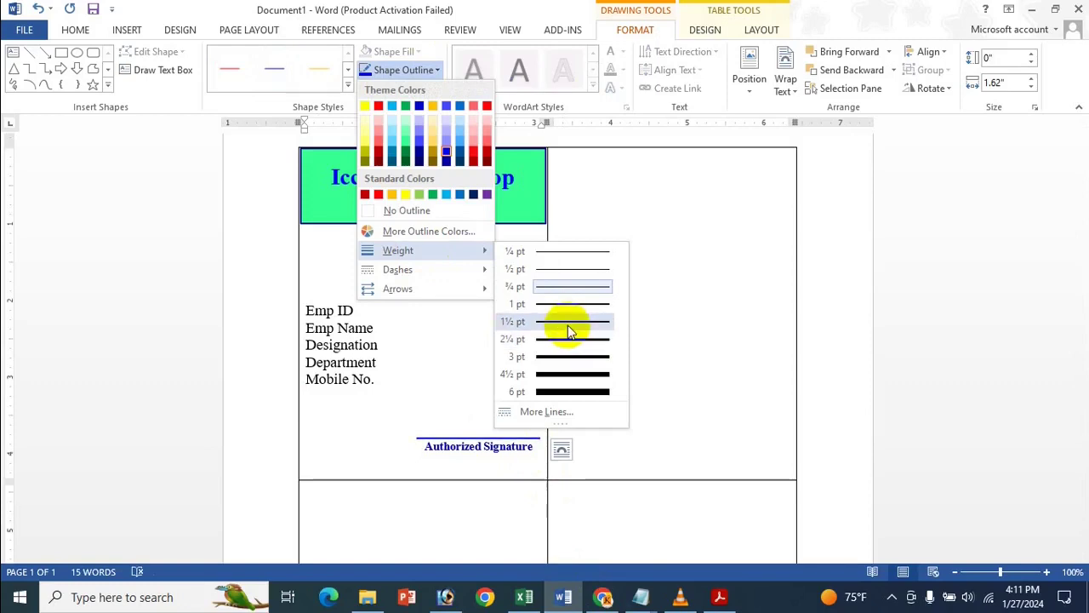
left_click(568, 323)
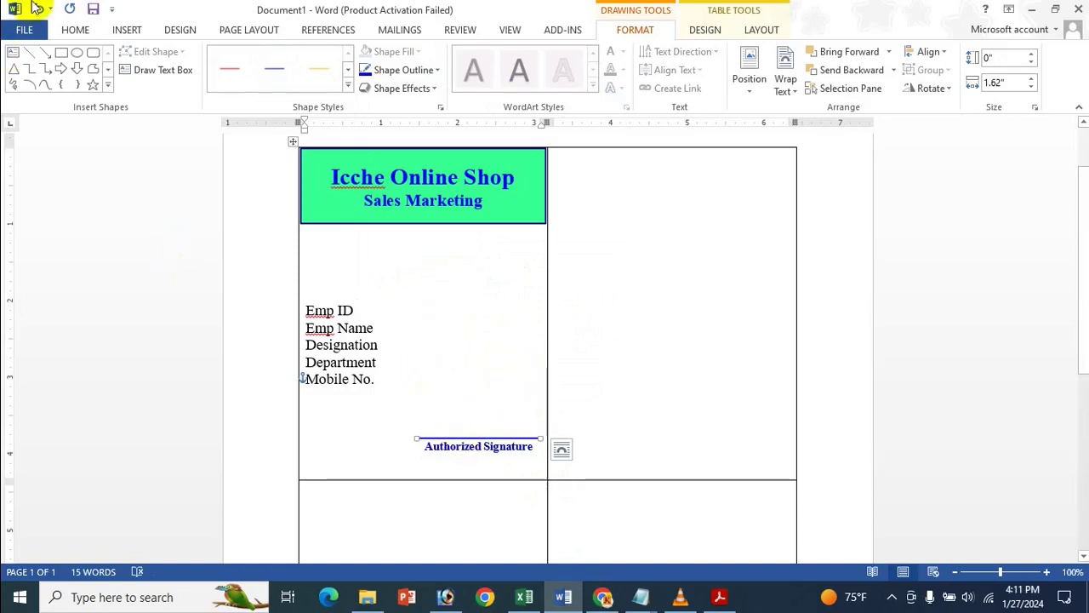
left_click(382, 410)
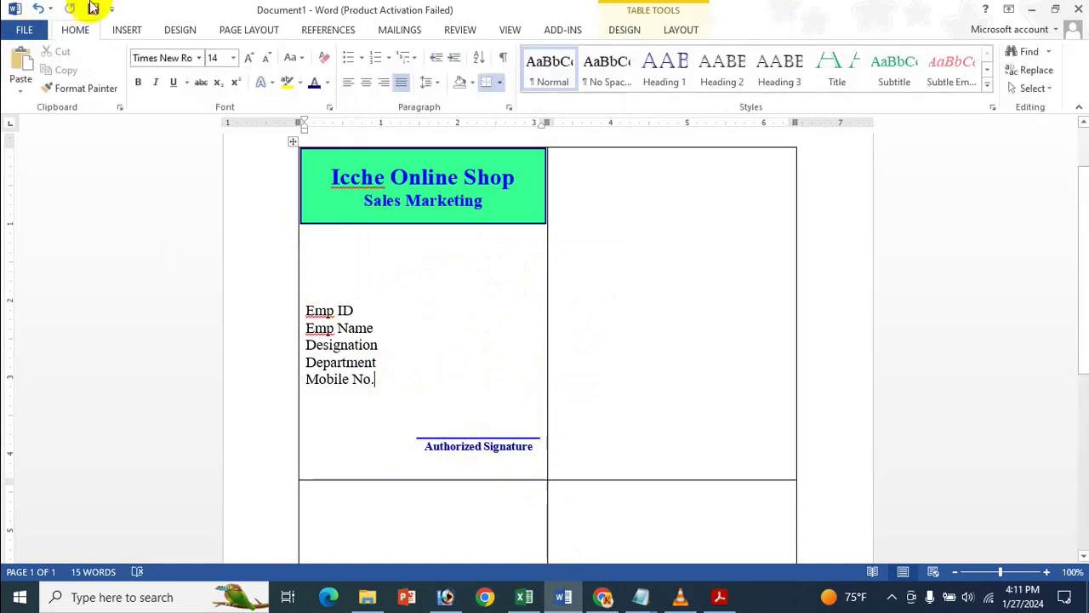
Insert the "Icche BEST DIGITAL SIGNATURE.FOR Icche Baby" picture from the Best Digital Signature folder in Documents into the card.
left_click(126, 30)
left_click(155, 77)
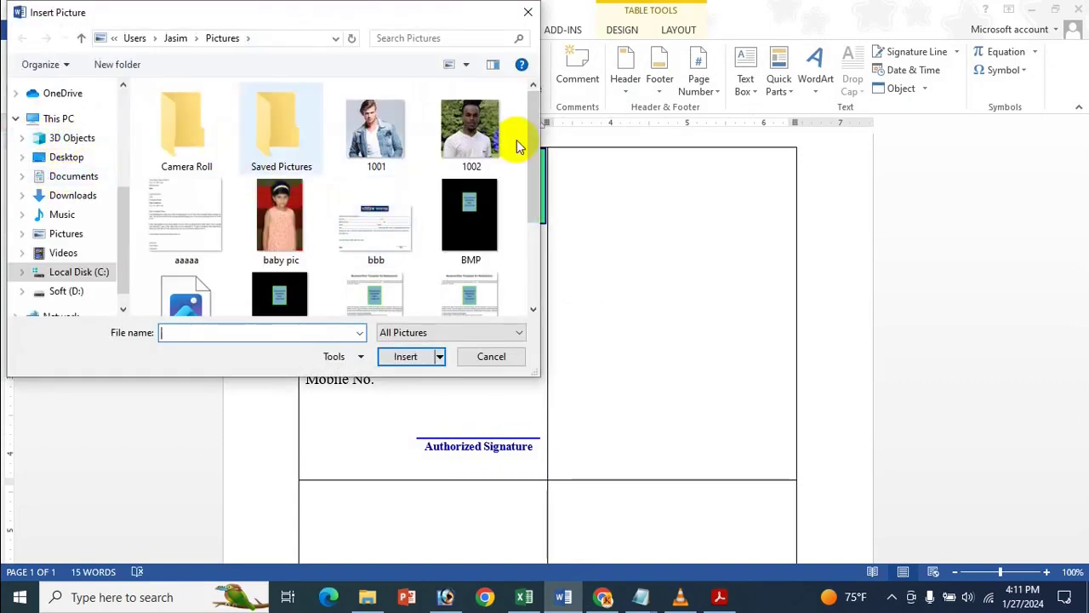
left_click(85, 176)
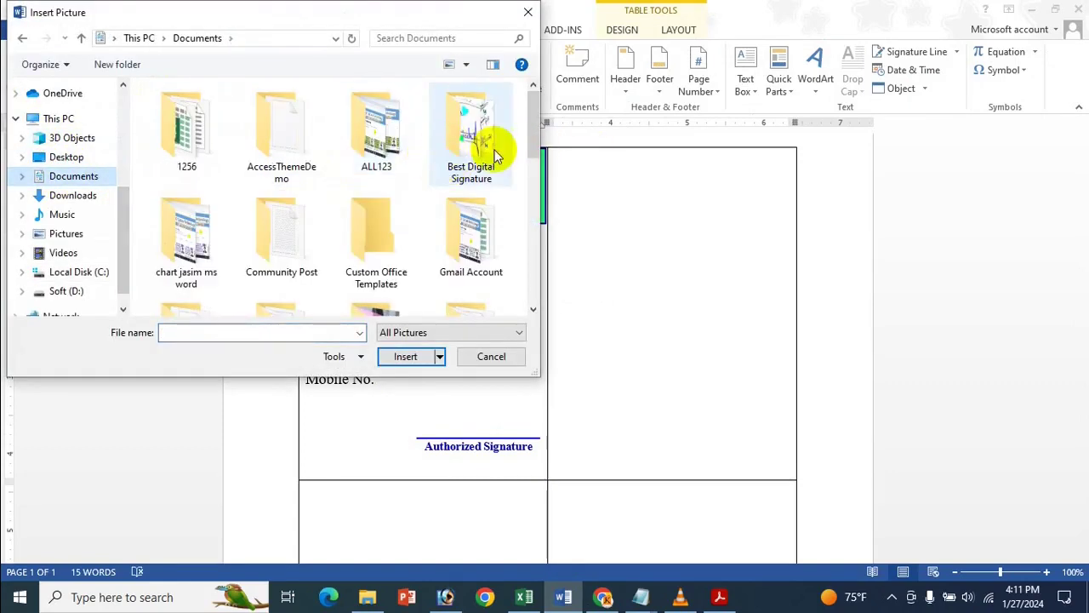
double_click(486, 149)
left_click(290, 152)
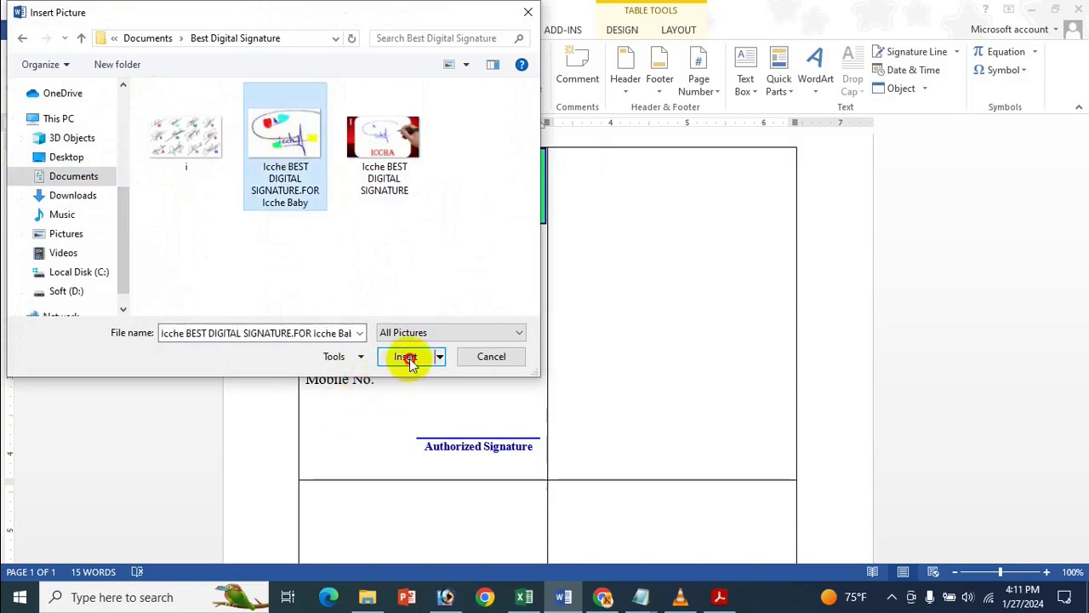
left_click(407, 356)
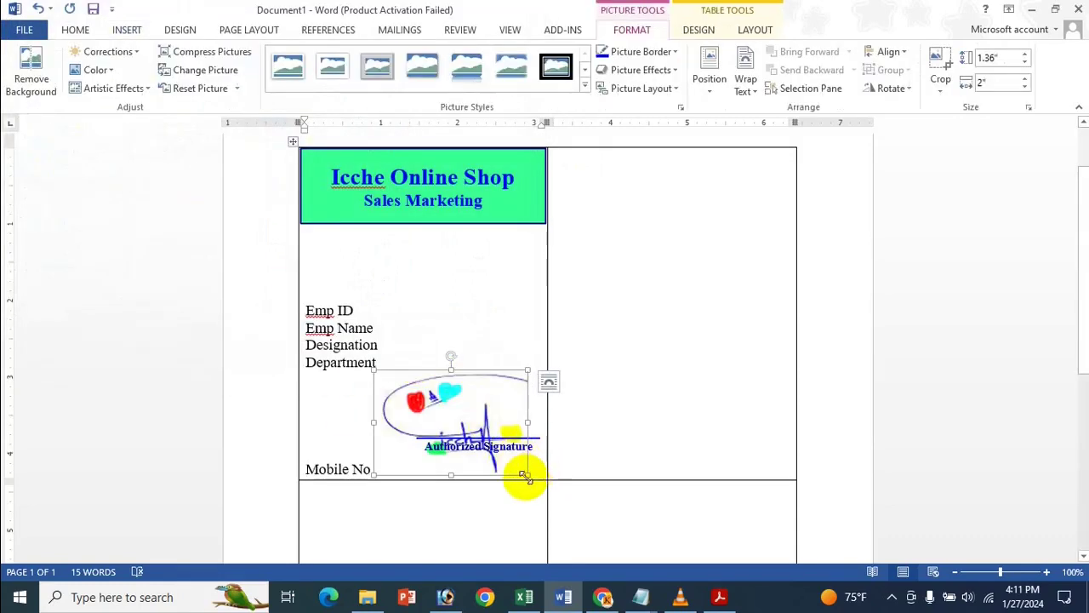
Shrink the signature picture to about 0.6" by 0.88", wrap it In Front of Text, and place it just above the signature line.
mouse_move(526, 477)
left_mouse_down()
mouse_move(428, 400)
mouse_move(443, 410)
left_mouse_up()
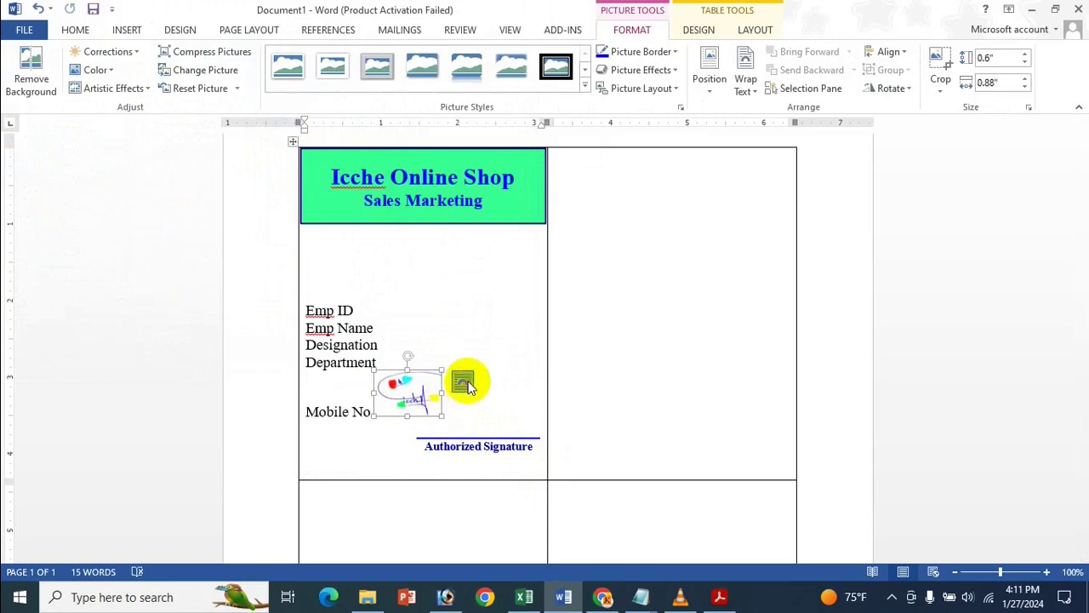
left_click(462, 382)
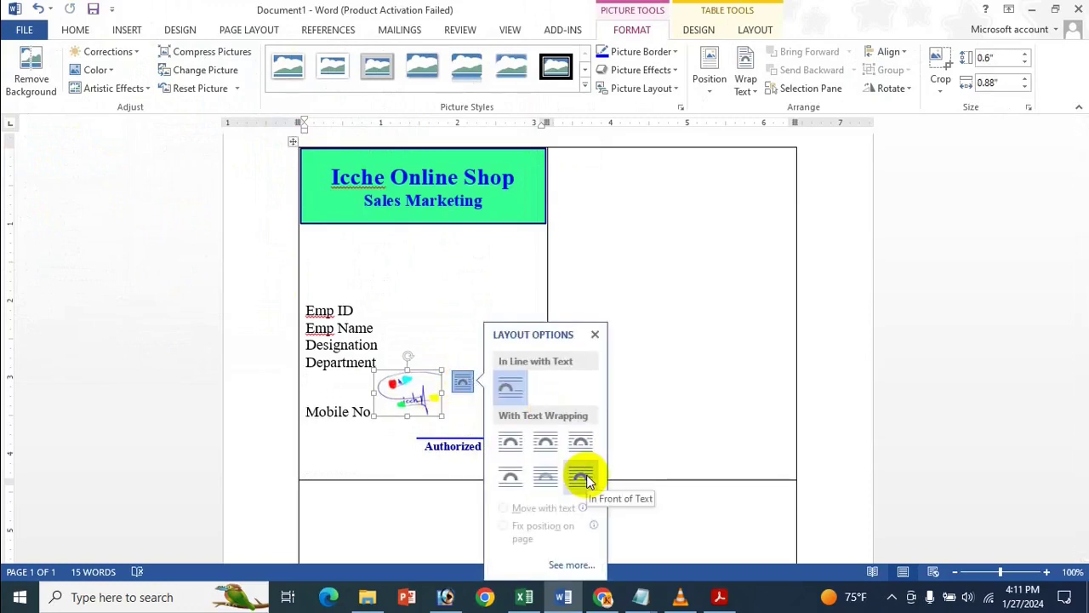
left_click(583, 478)
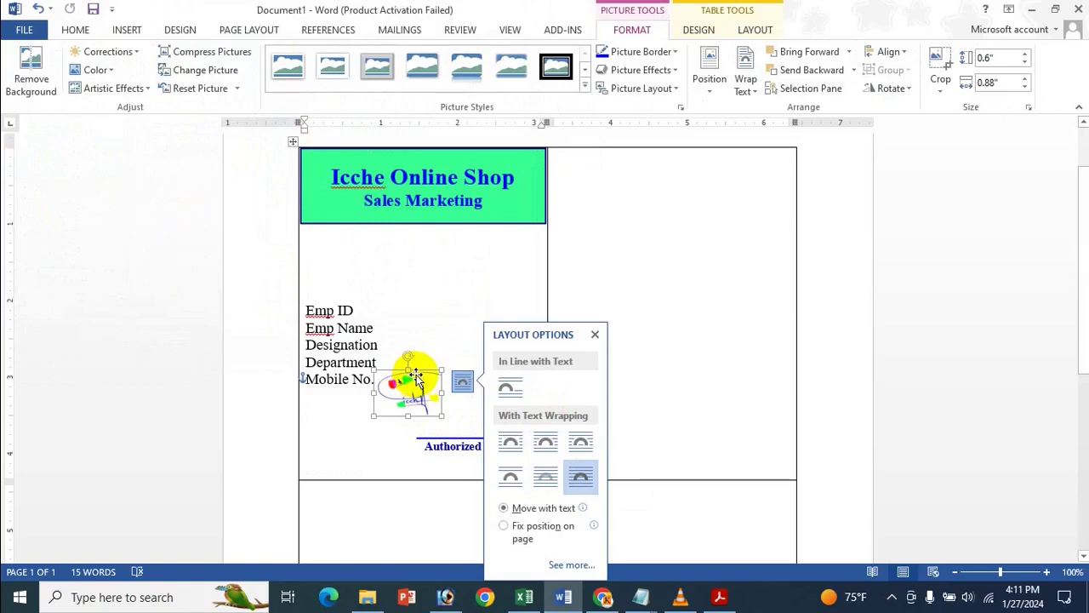
left_click_drag(415, 377, 495, 393)
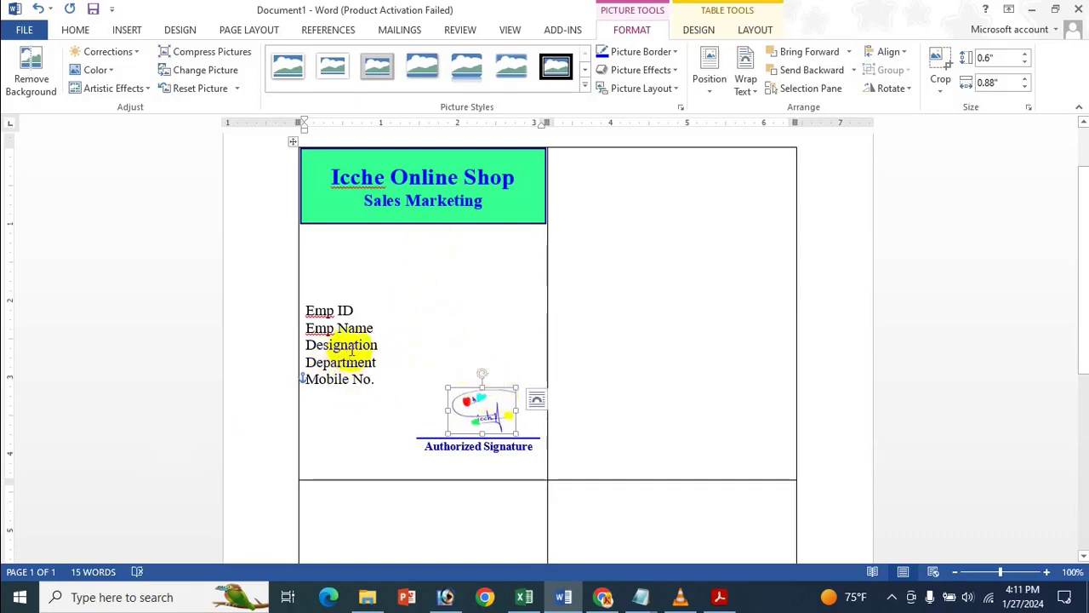
left_click(408, 375)
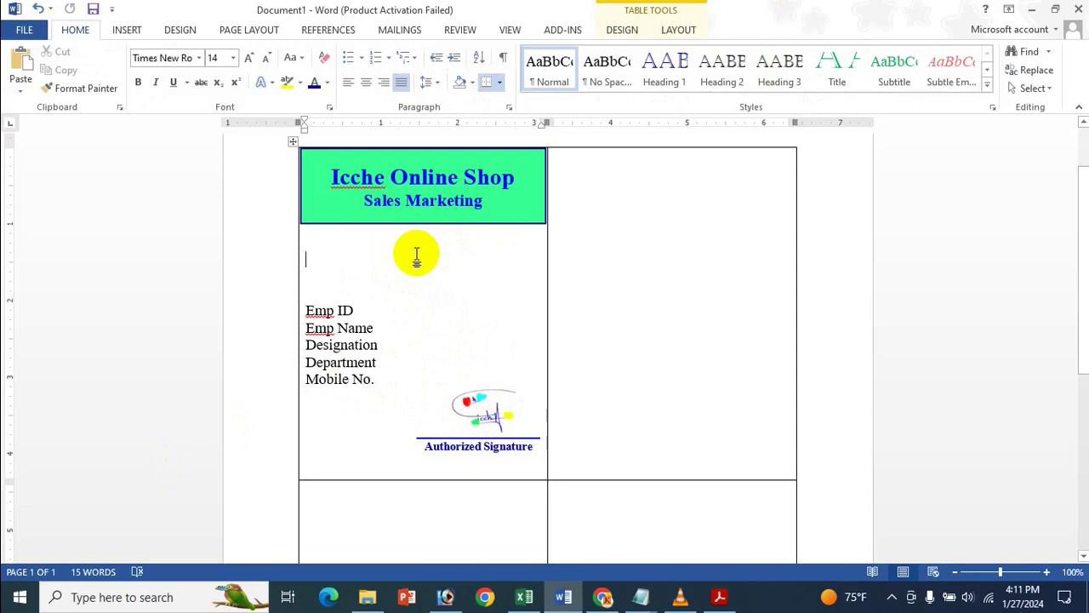
Insert a 1x1 table on the first blank line directly below the card's green header.
left_click(378, 241)
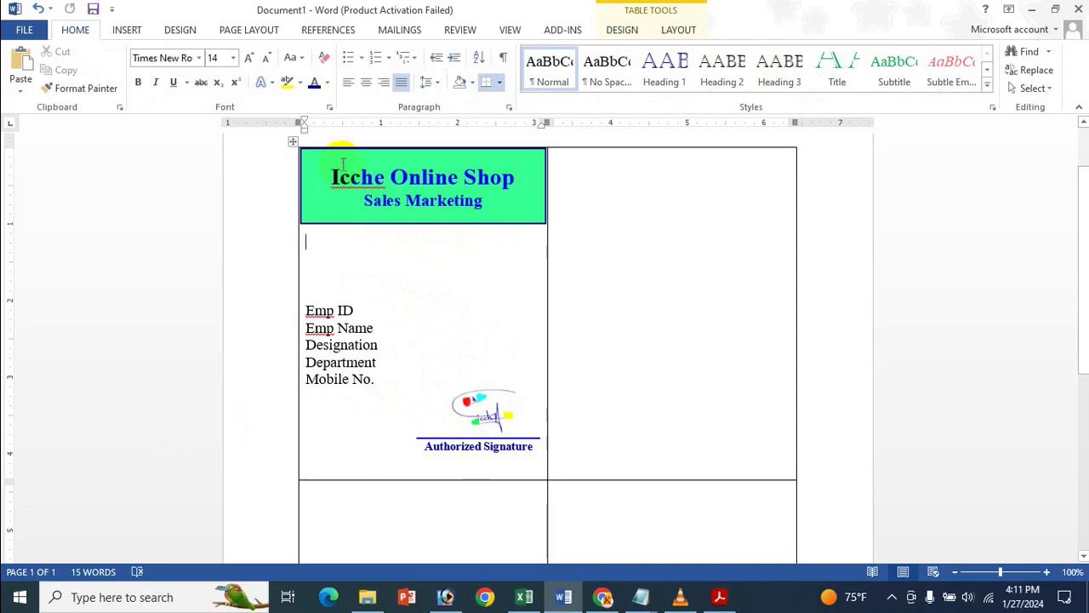
left_click(139, 34)
left_click(105, 72)
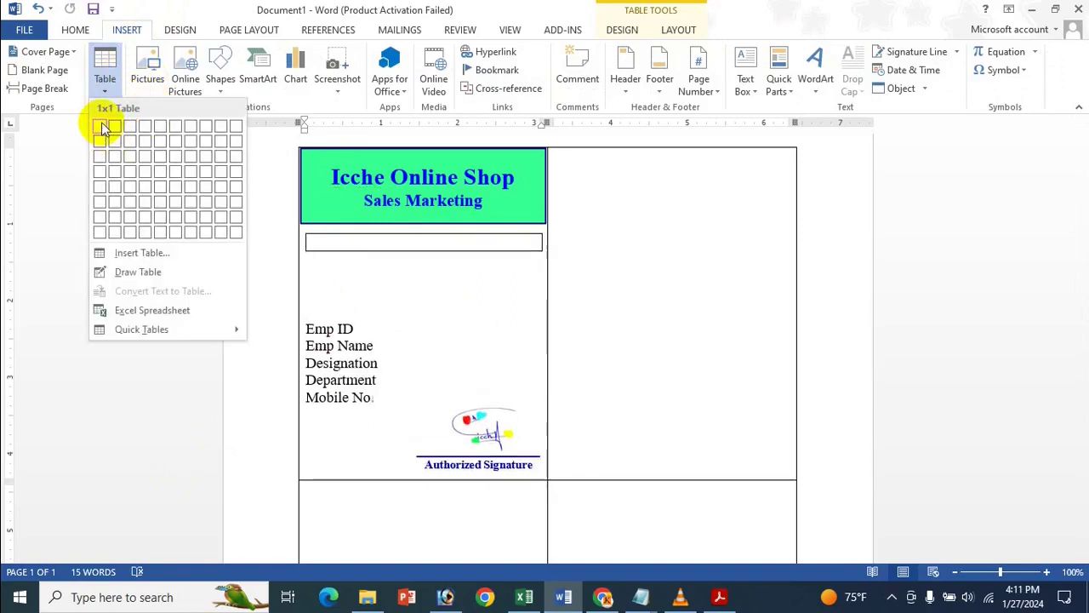
left_click(103, 128)
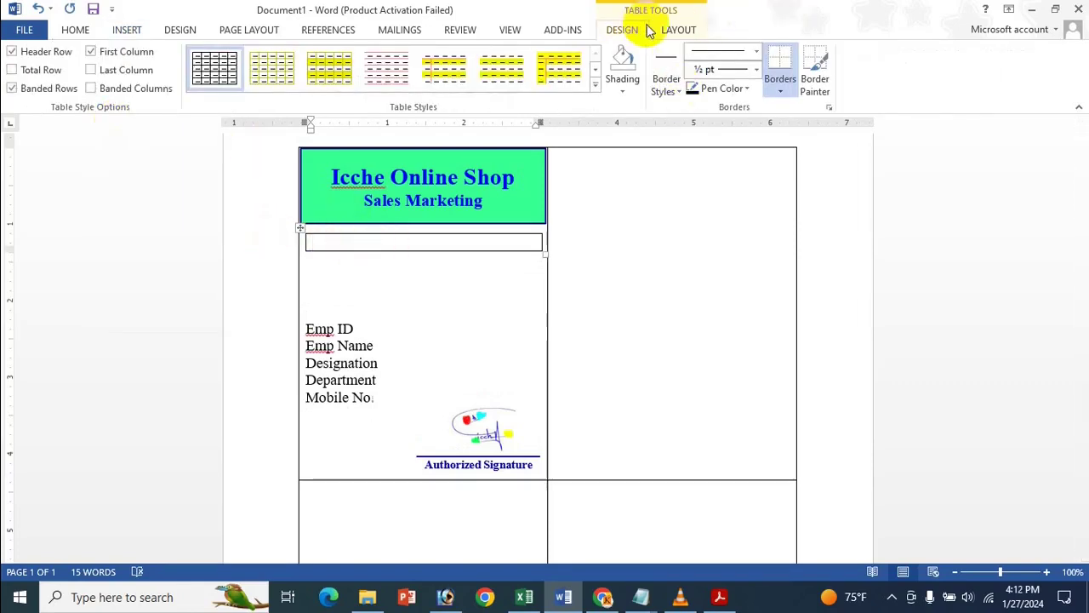
Set the nested table cell to 1" high and 1" wide and centre it horizontally beneath the card header.
left_click(677, 31)
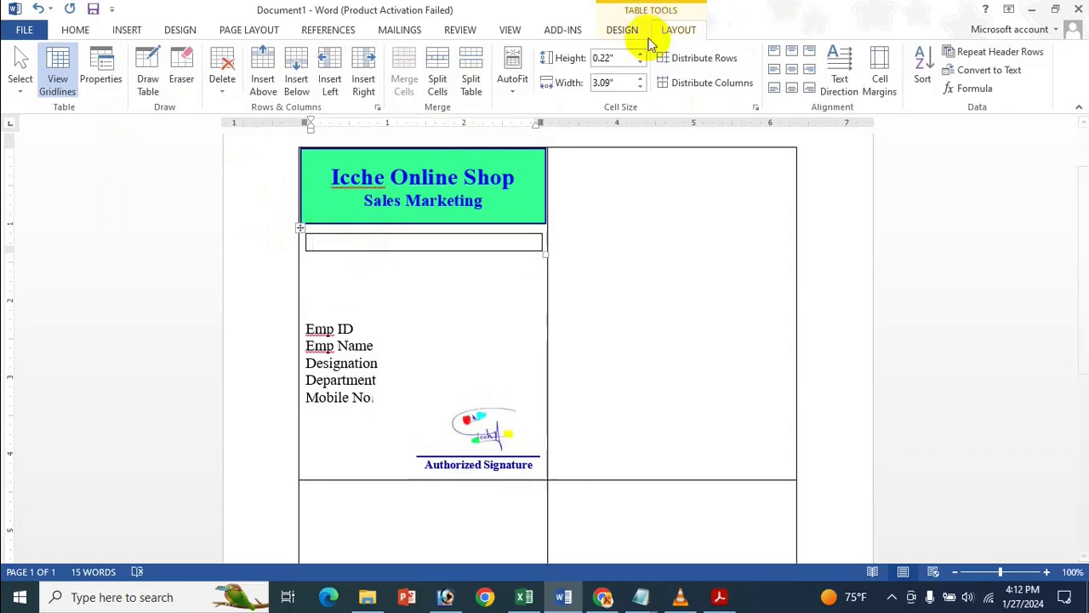
left_click(622, 68)
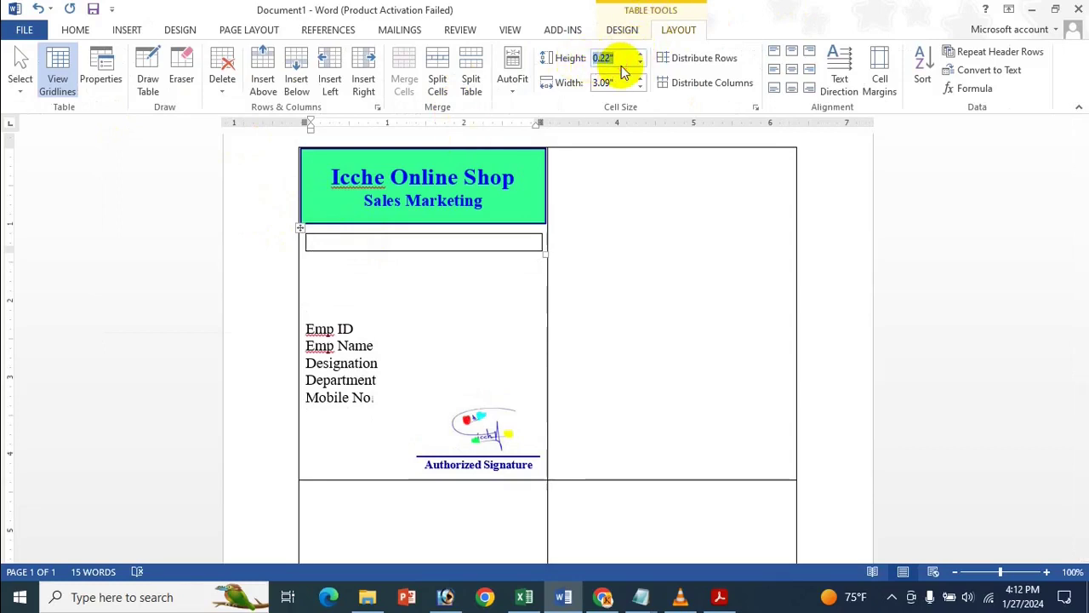
type("1")
left_click(615, 85)
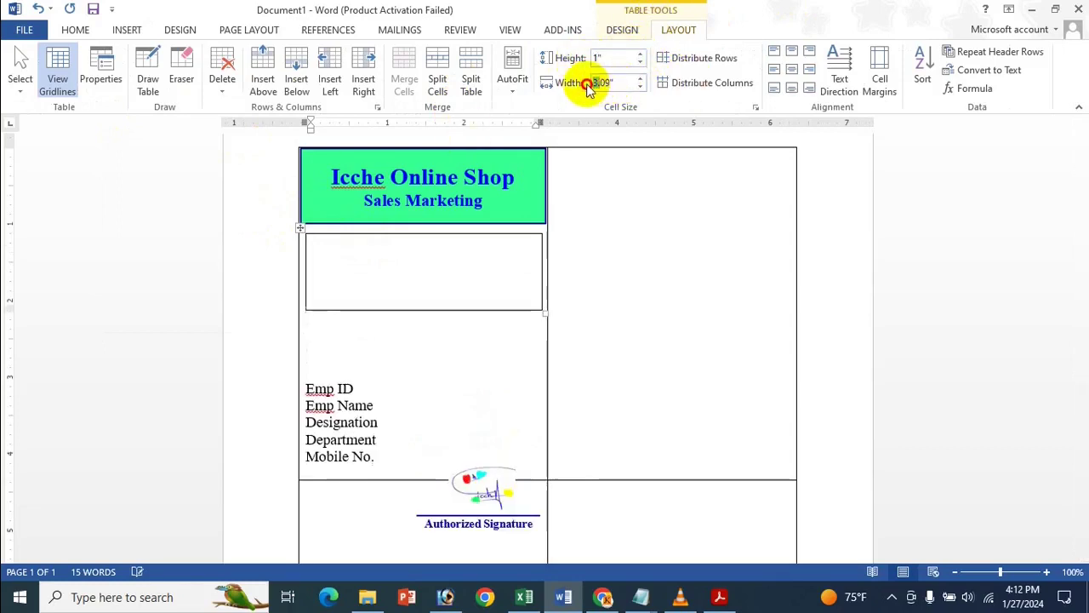
type("1")
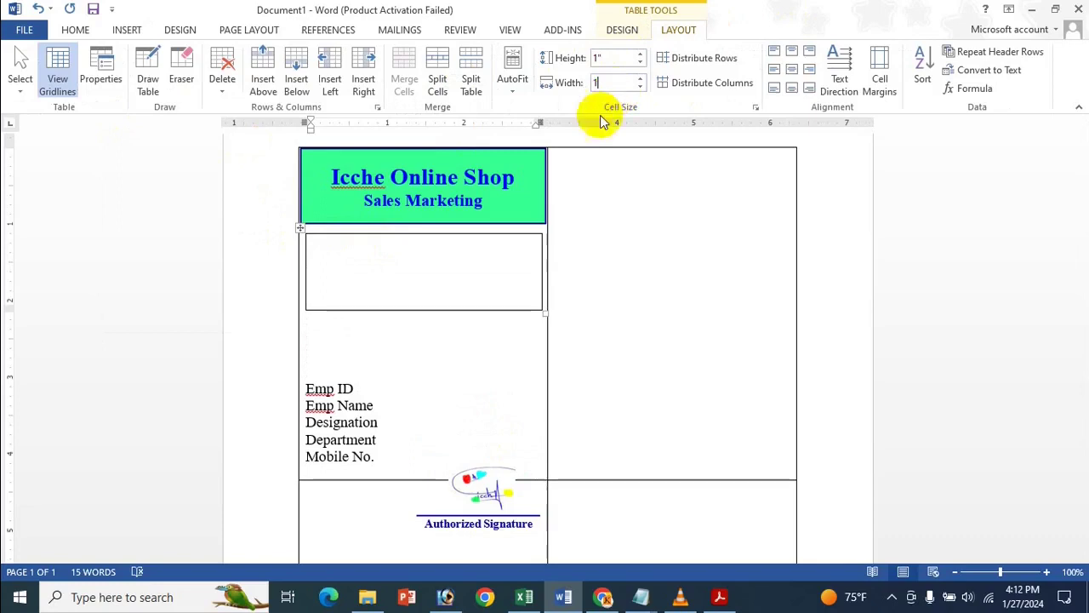
left_click(517, 334)
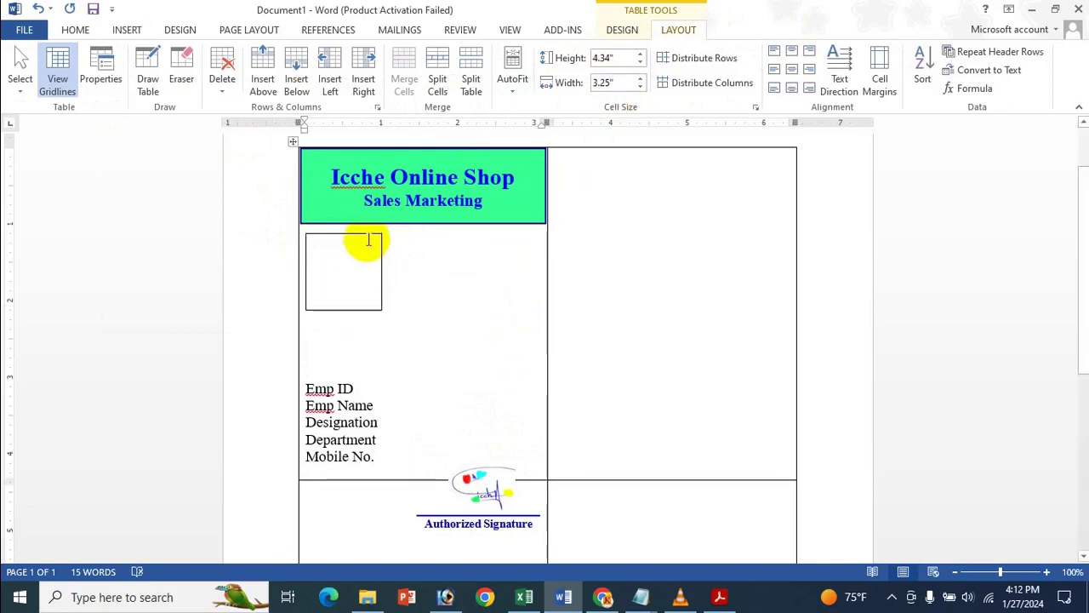
left_click(365, 237)
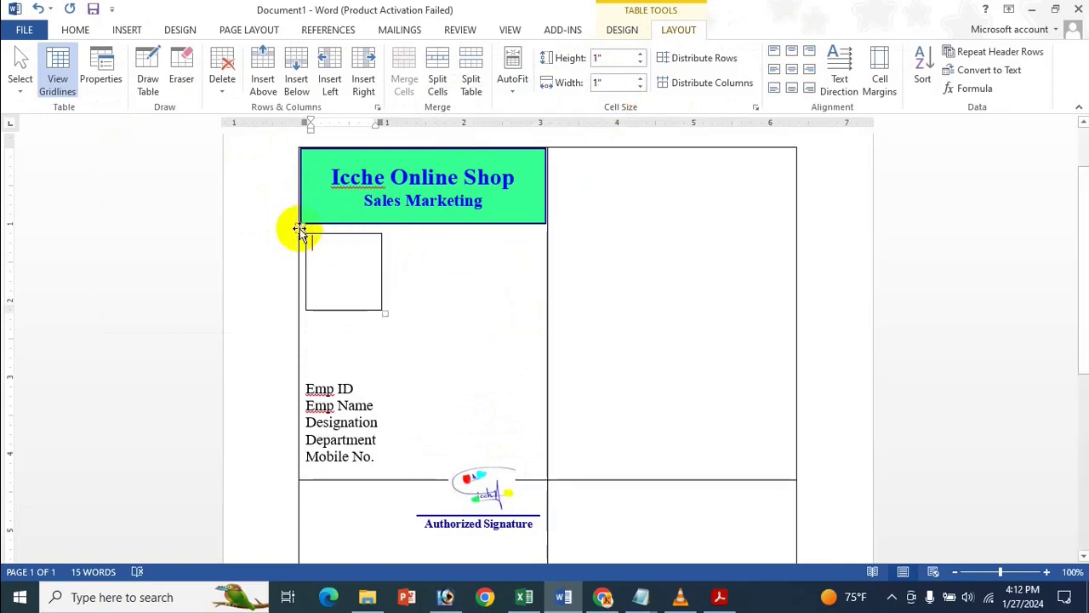
left_click_drag(299, 228, 382, 230)
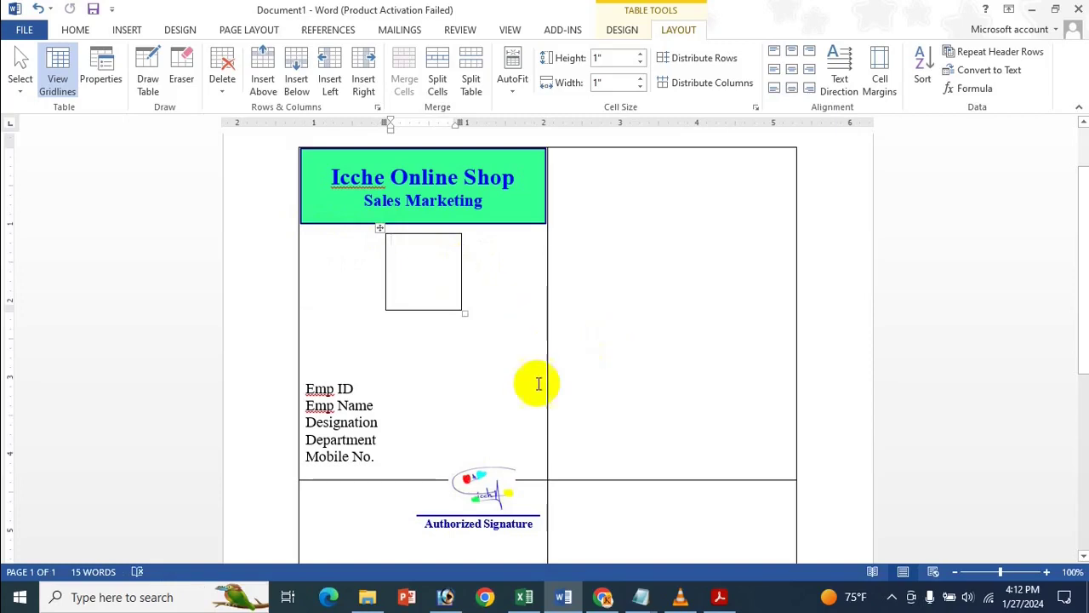
Delete three blank lines between the photo box and "Emp ID" so the signature block moves back inside the card.
left_click(358, 342)
key("Delete")
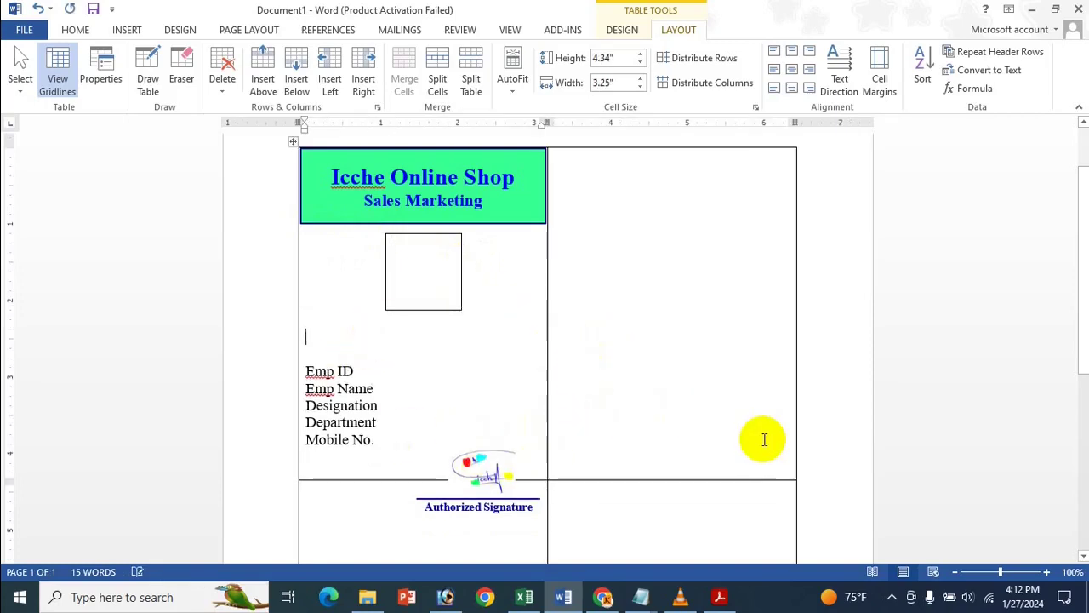
key("Delete")
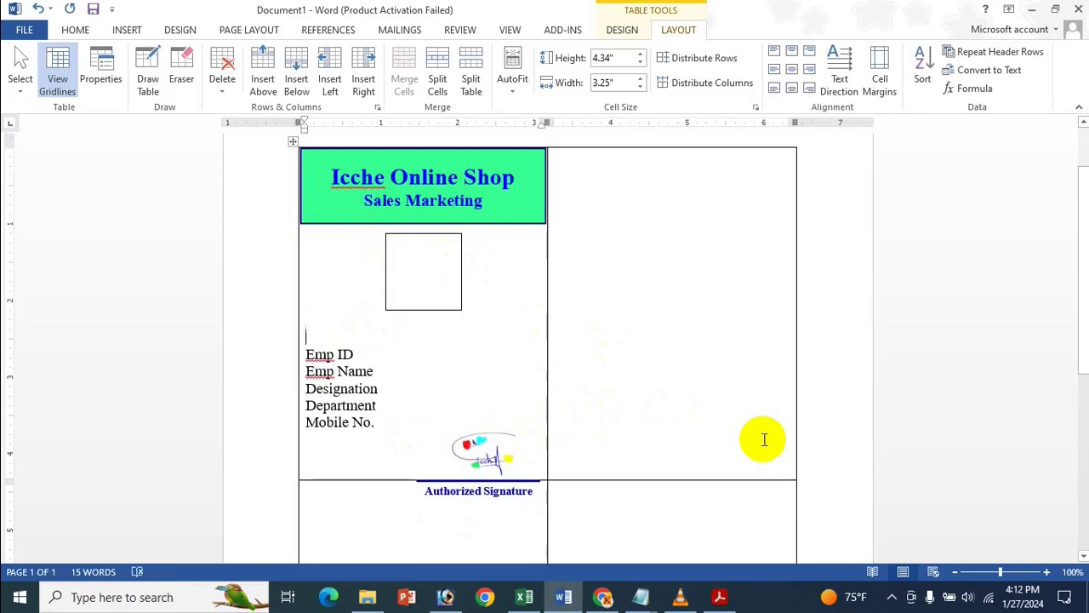
key("Delete")
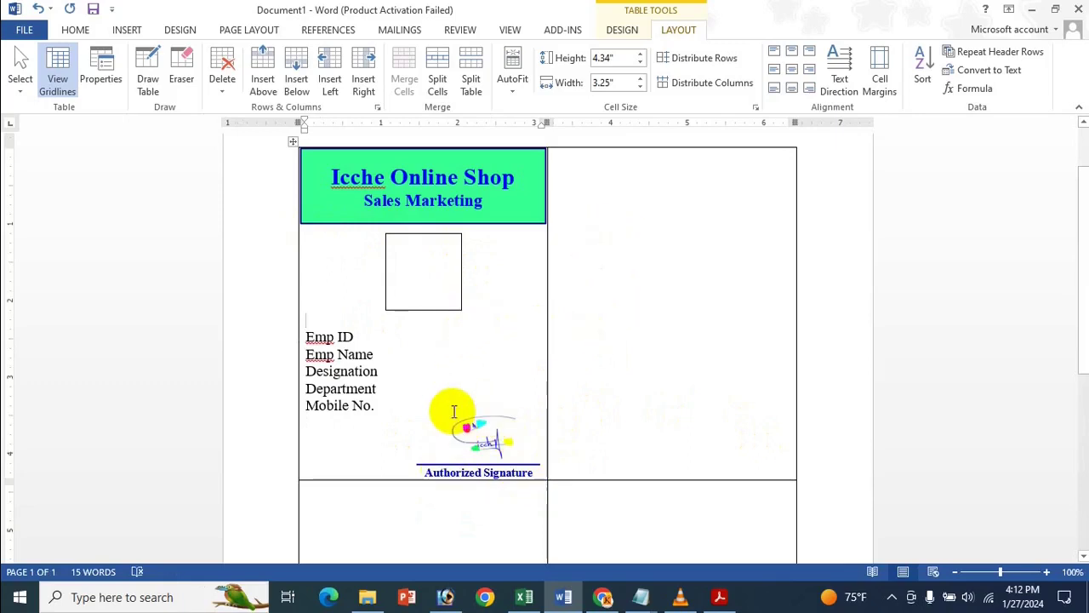
left_click(488, 372)
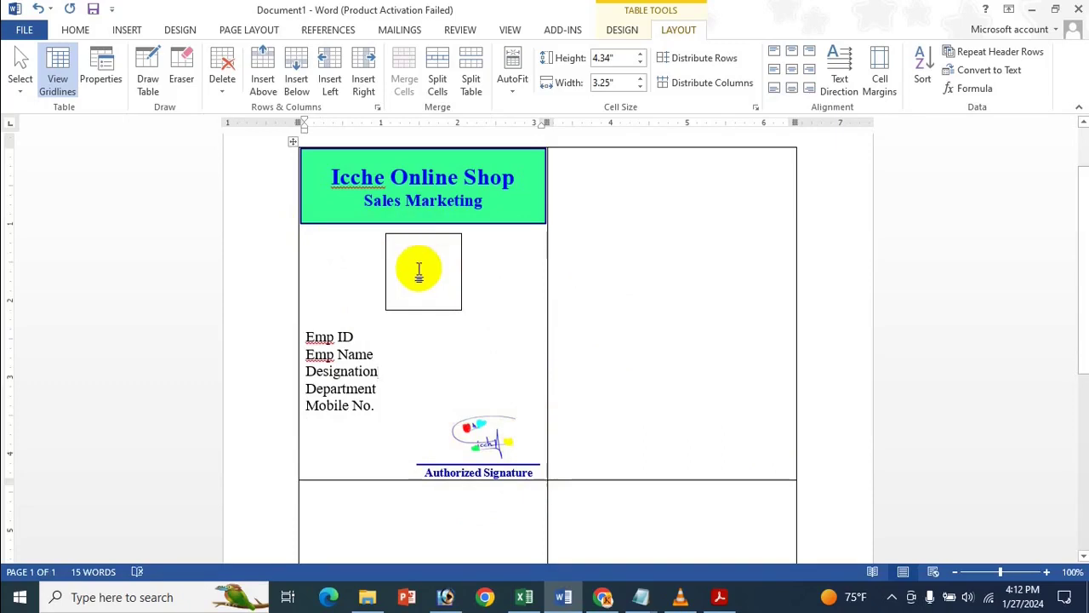
left_click(383, 335)
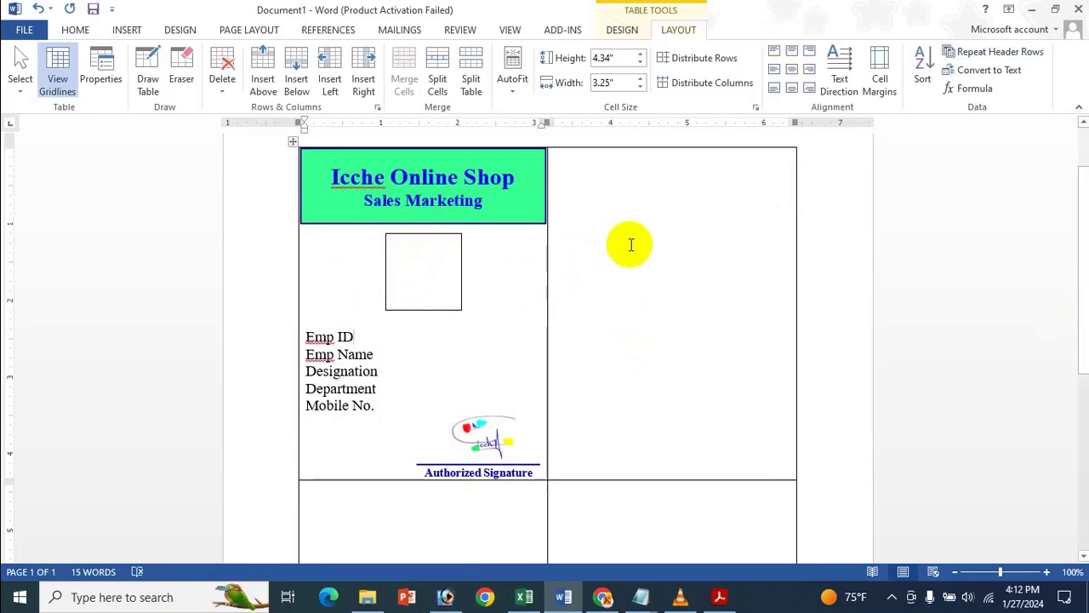
Start a Labels mail merge with Microsoft 30 Per Page address labels and accept deleting the document's current contents.
scroll(481, 383, "down", 4)
scroll(658, 231, "up", 3)
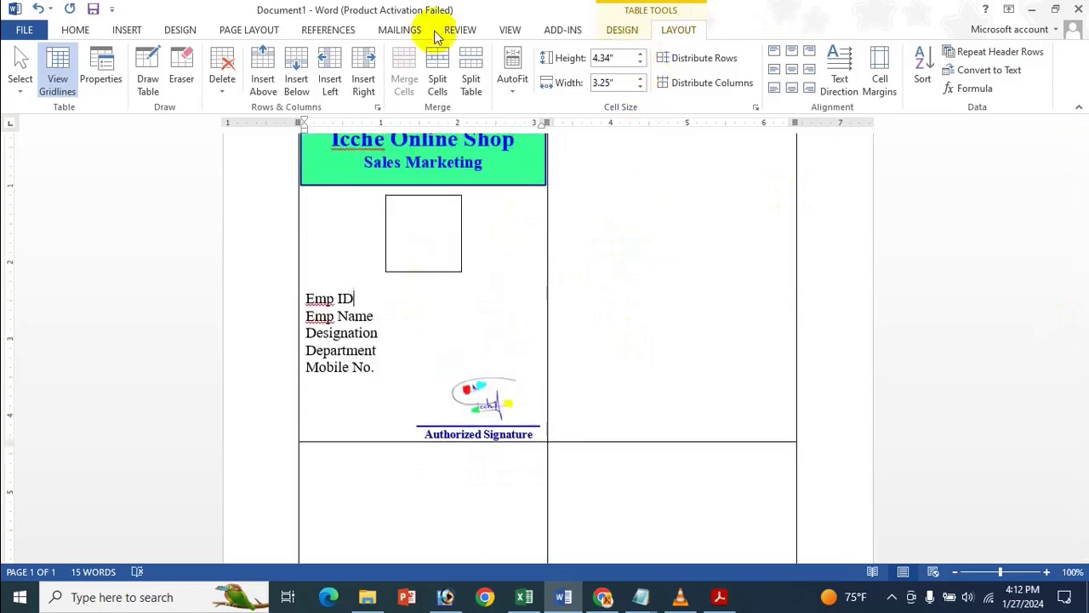
left_click(398, 30)
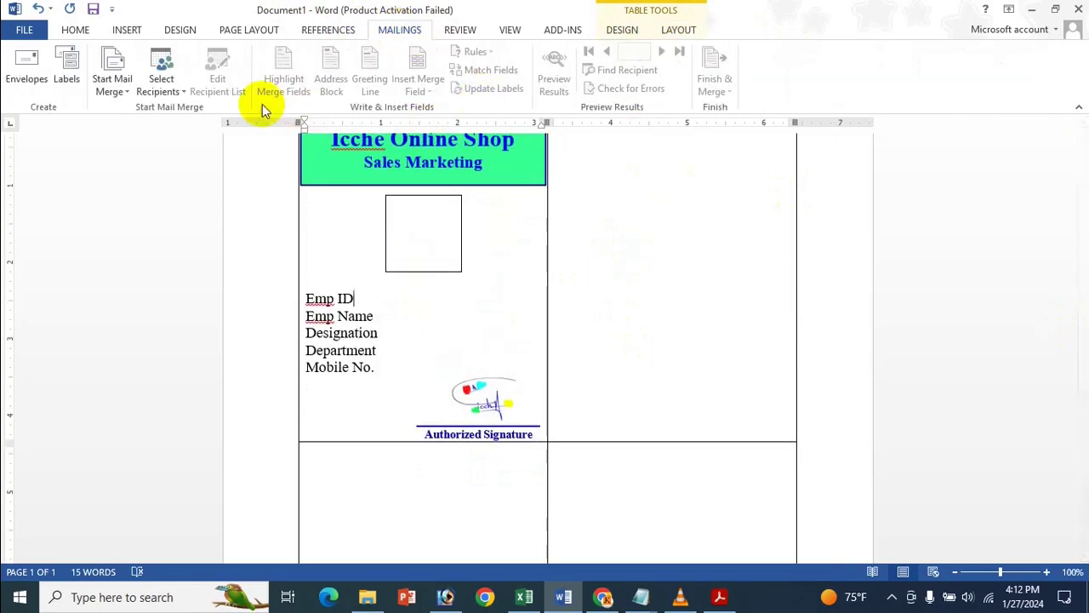
left_click(413, 214)
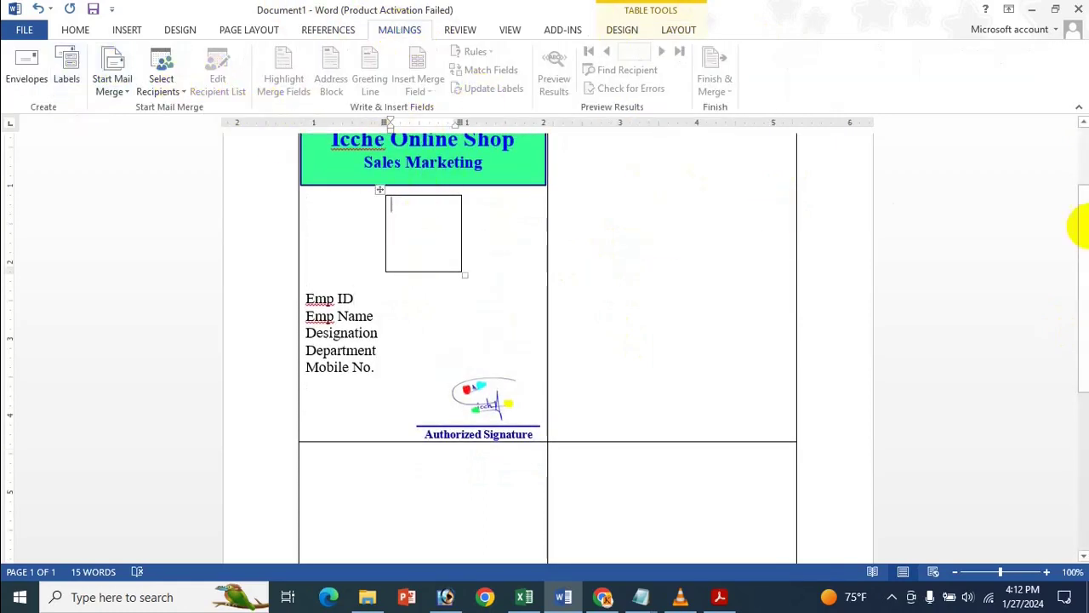
left_click(119, 92)
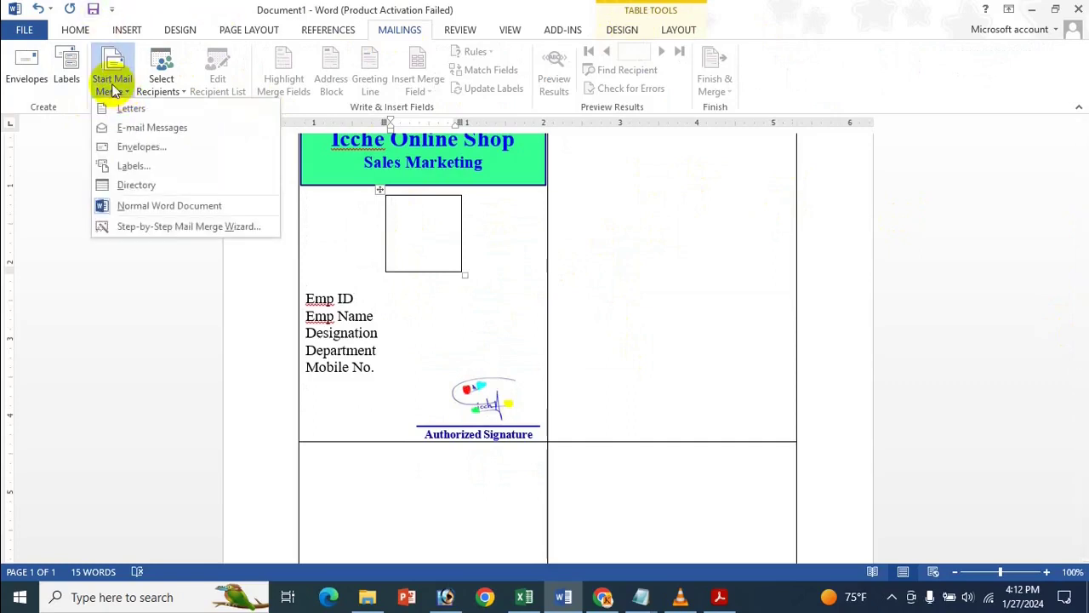
left_click(152, 164)
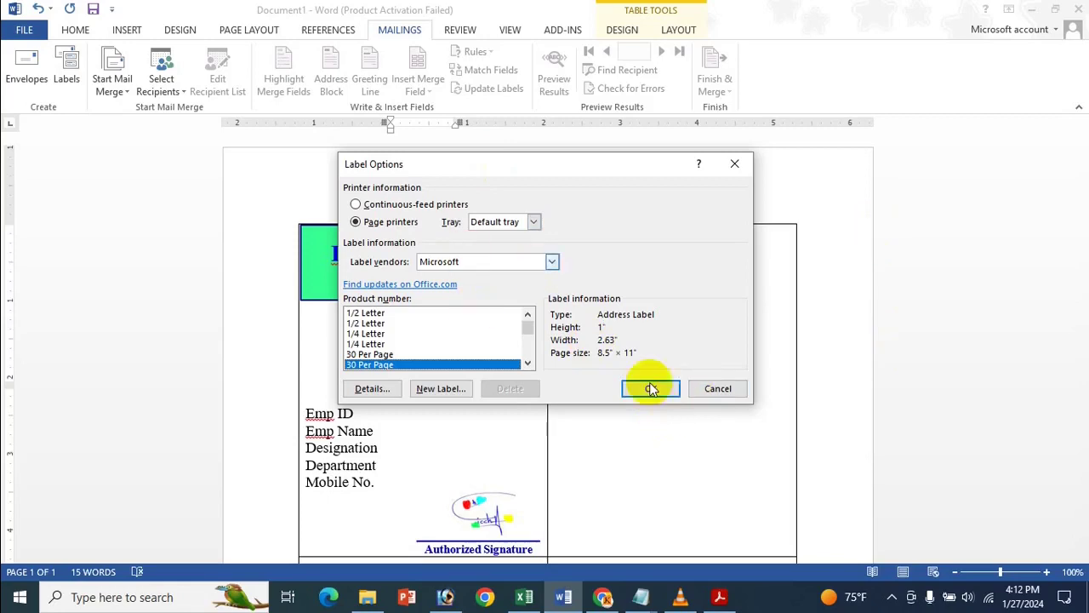
left_click(651, 389)
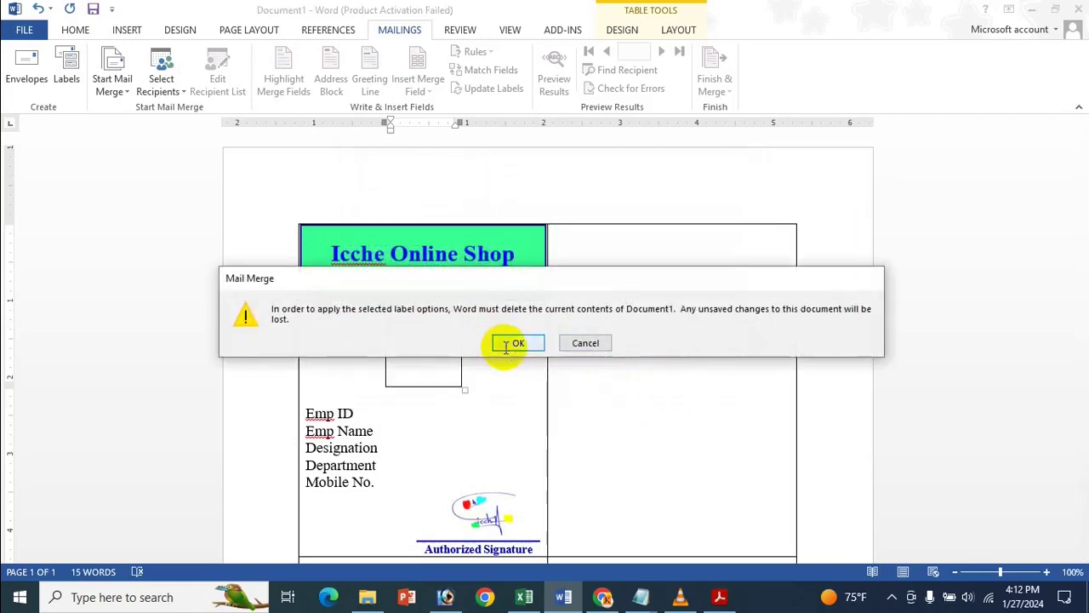
left_click(511, 344)
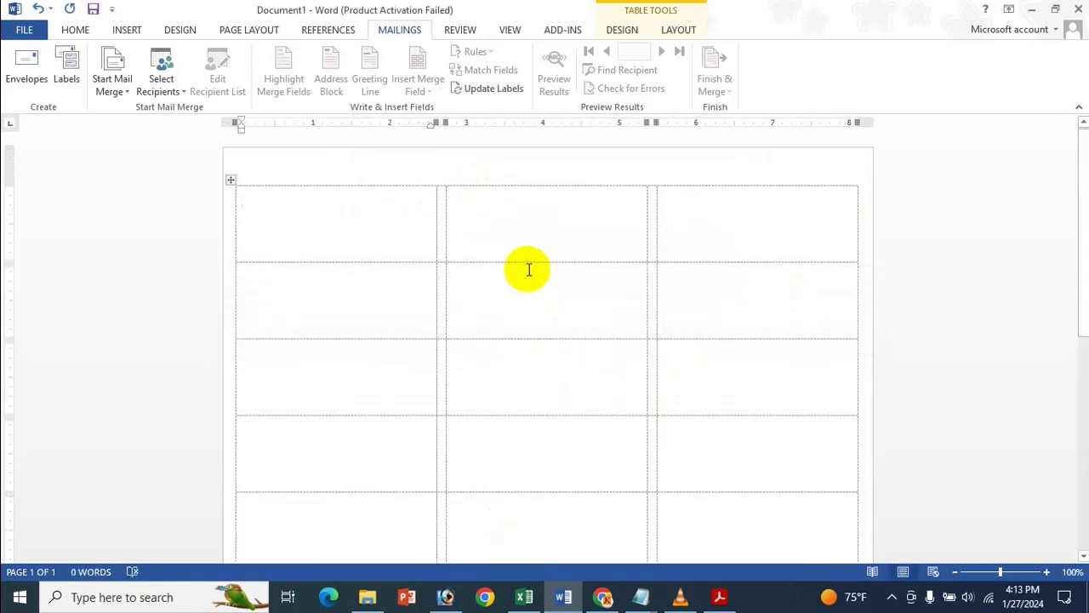
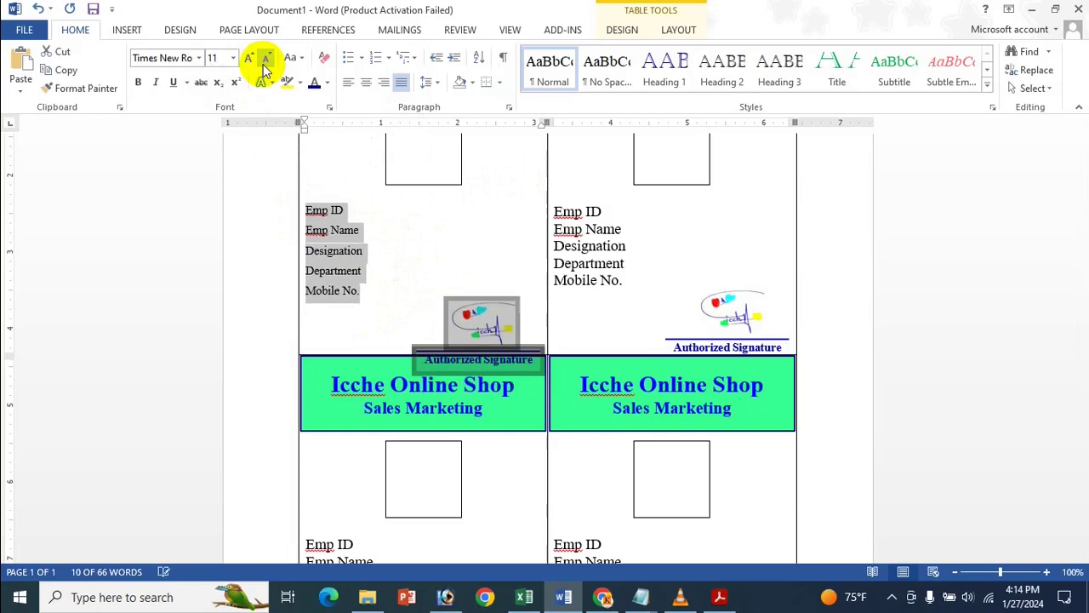
Move the "Authorized Signature" caption in the first card up out of the green header below it.
left_click(417, 260)
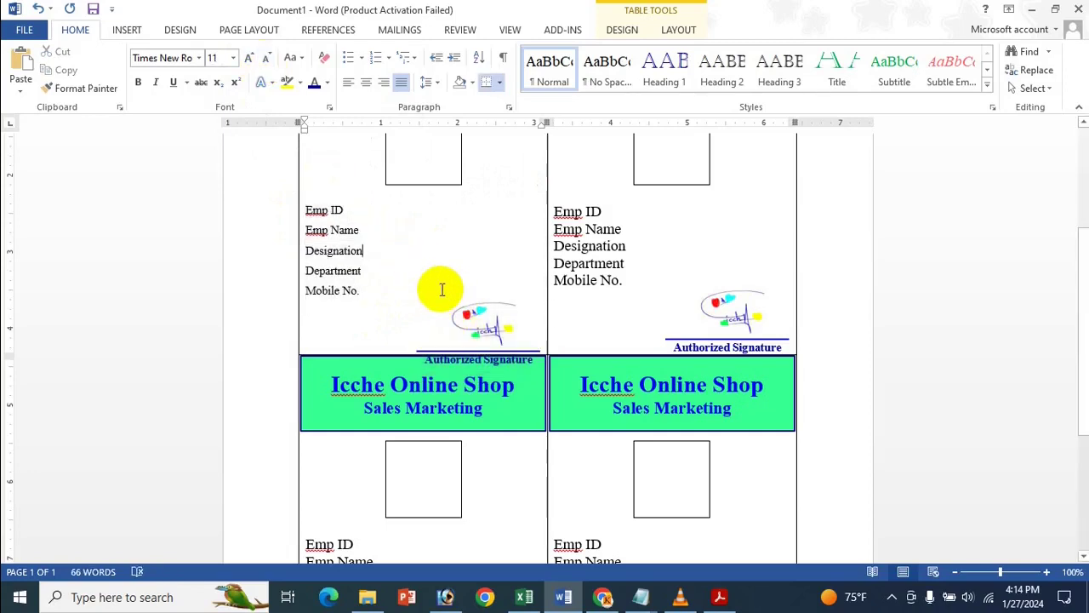
left_click(440, 291)
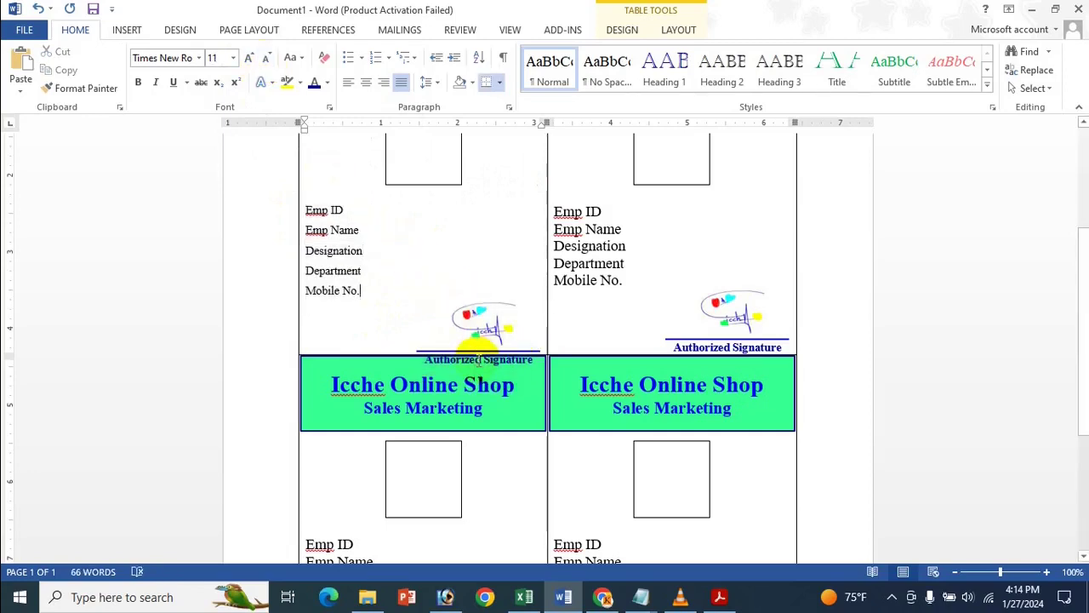
left_click(479, 358)
mouse_move(490, 349)
left_mouse_down()
mouse_move(486, 324)
mouse_move(495, 329)
left_mouse_up()
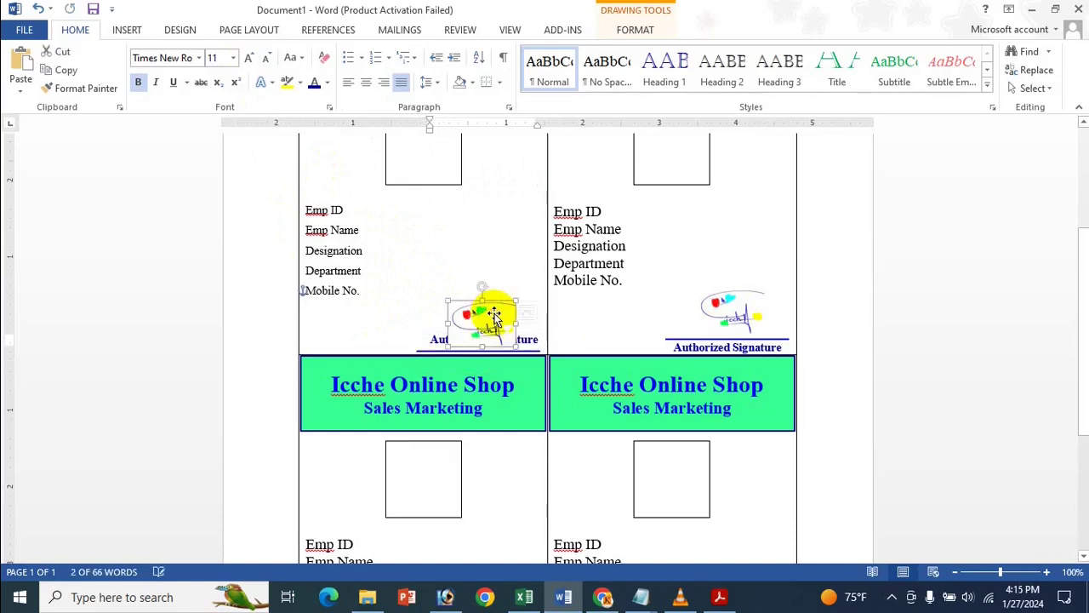
Separate the first card's overlapping signature items by moving the caption aside and the line and signature picture up.
left_click(485, 313)
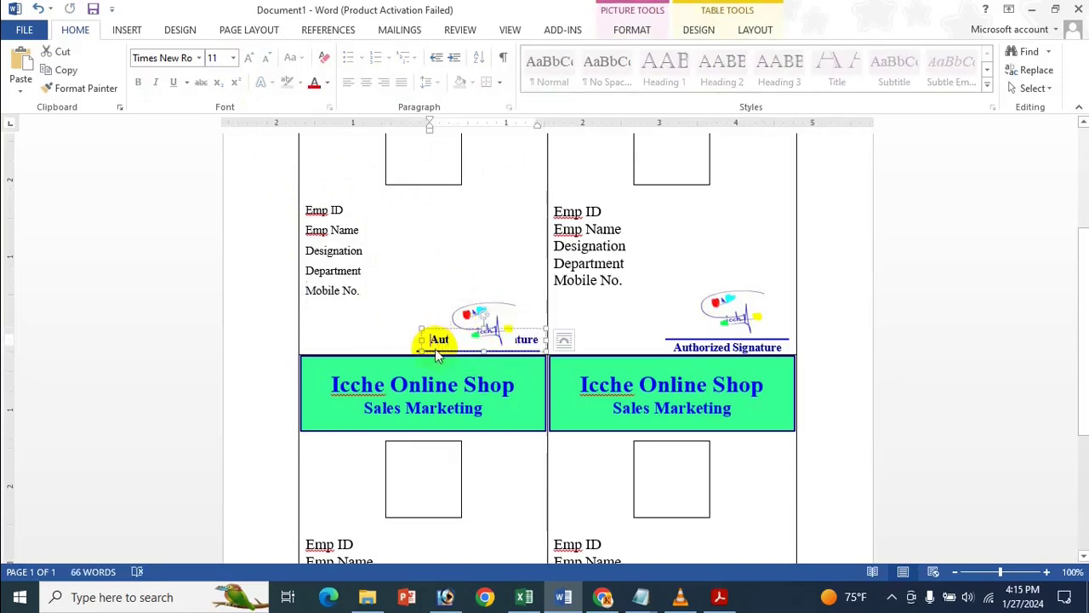
left_click(438, 343)
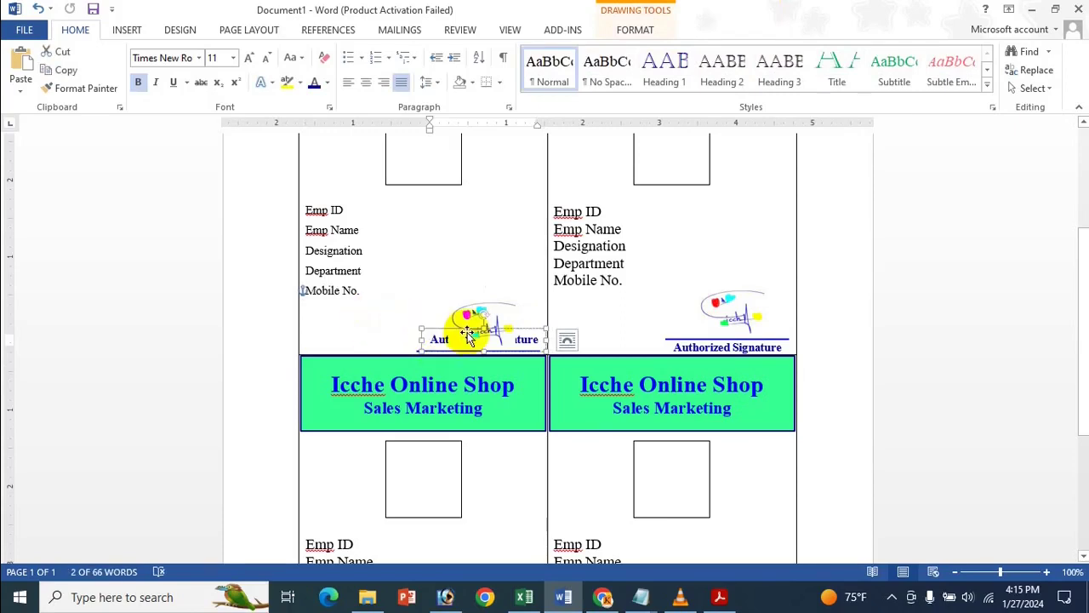
left_click_drag(456, 328, 378, 305)
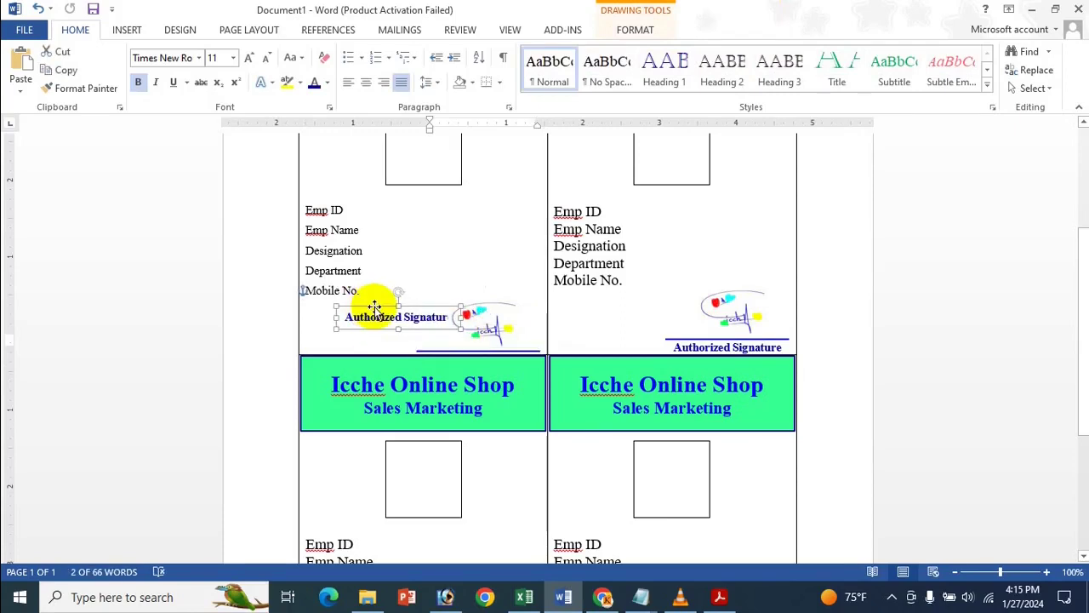
left_click(454, 348)
left_click_drag(457, 355, 452, 265)
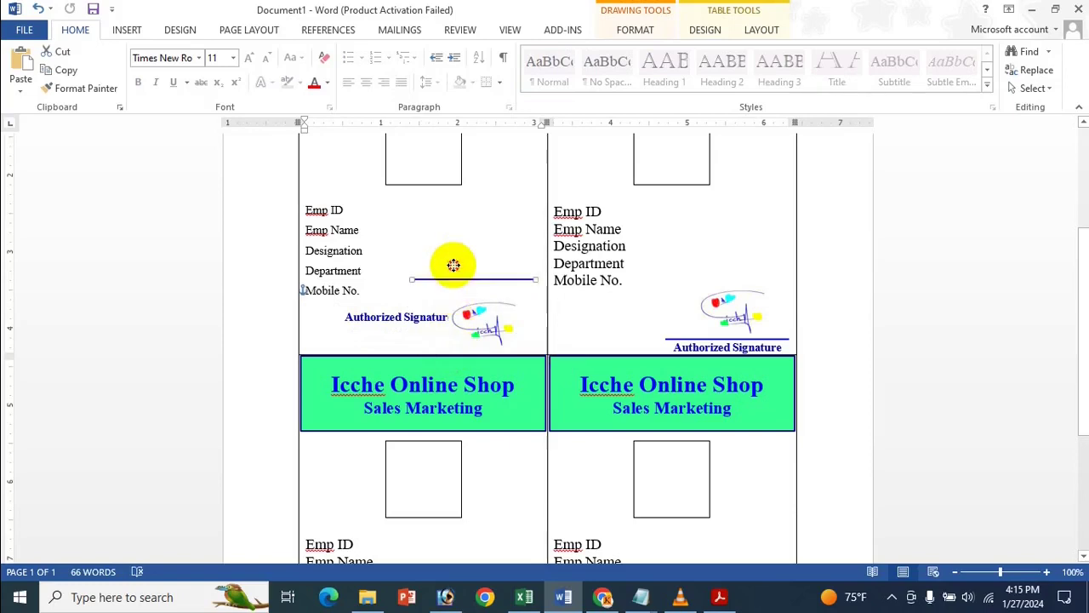
left_click(499, 317)
left_click_drag(505, 320, 485, 278)
Place the "Authorized Signature" caption at the first card's lower right corner with the signature line directly above it.
left_click(398, 317)
left_click_drag(409, 302, 494, 328)
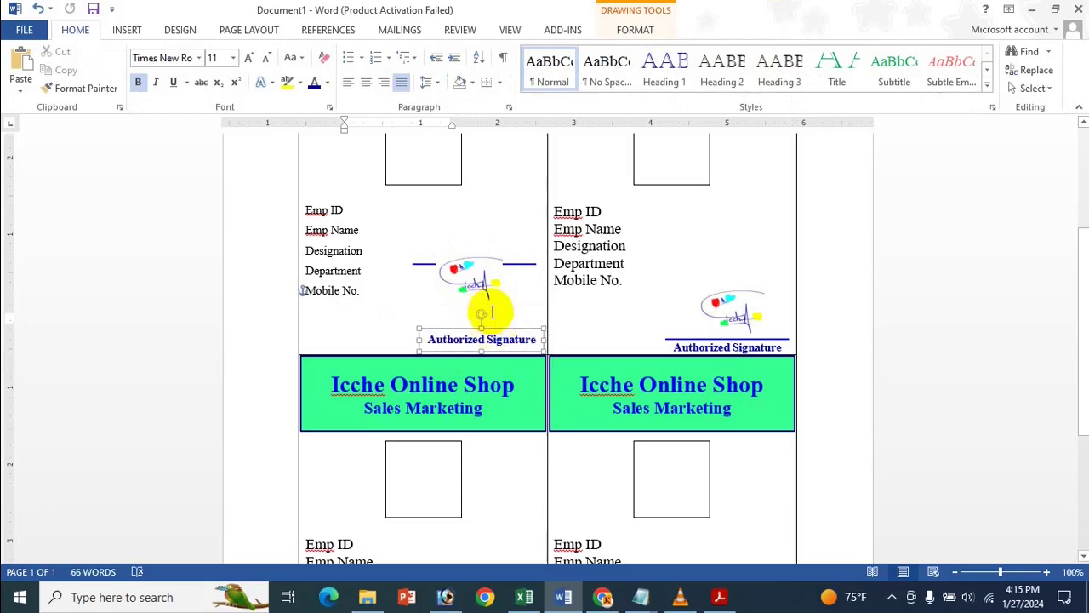
left_click(481, 277)
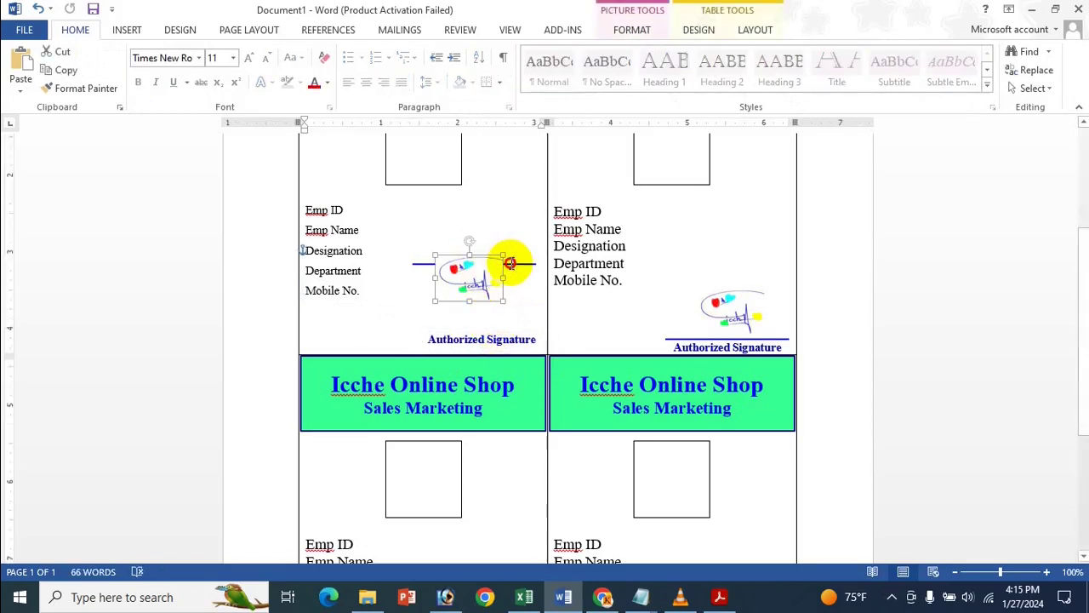
left_click(511, 263)
left_click(523, 264)
left_click_drag(522, 264, 527, 330)
Position the first card's signature picture just above the line, shrink it to 0.5" by 0.74", and fine-tune the line's position.
left_click(479, 269)
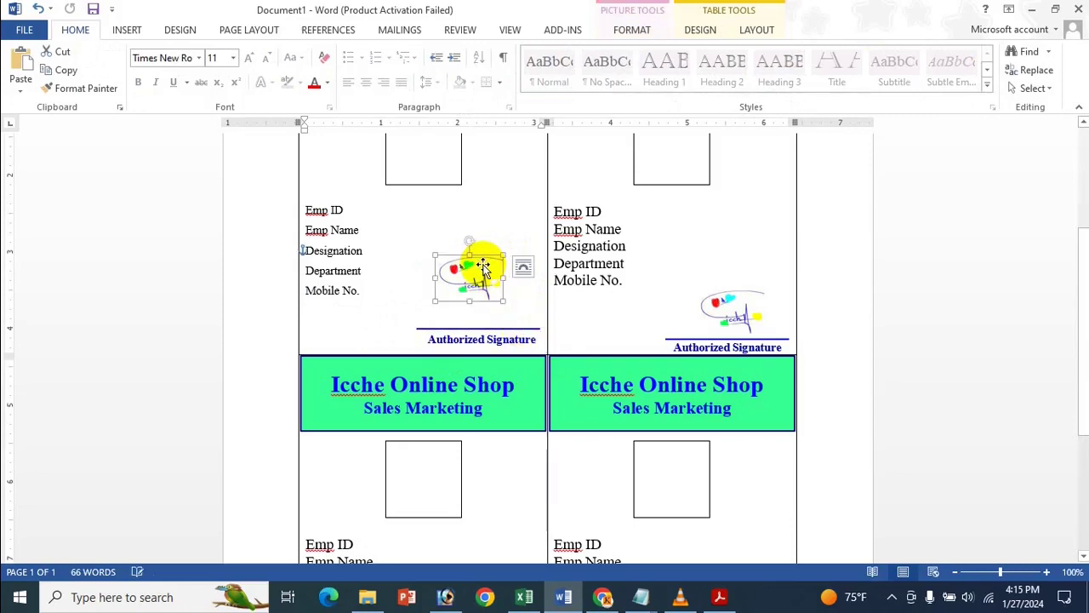
mouse_move(487, 276)
left_mouse_down()
mouse_move(486, 293)
mouse_move(505, 301)
left_mouse_up()
key("Up")
key("Up")
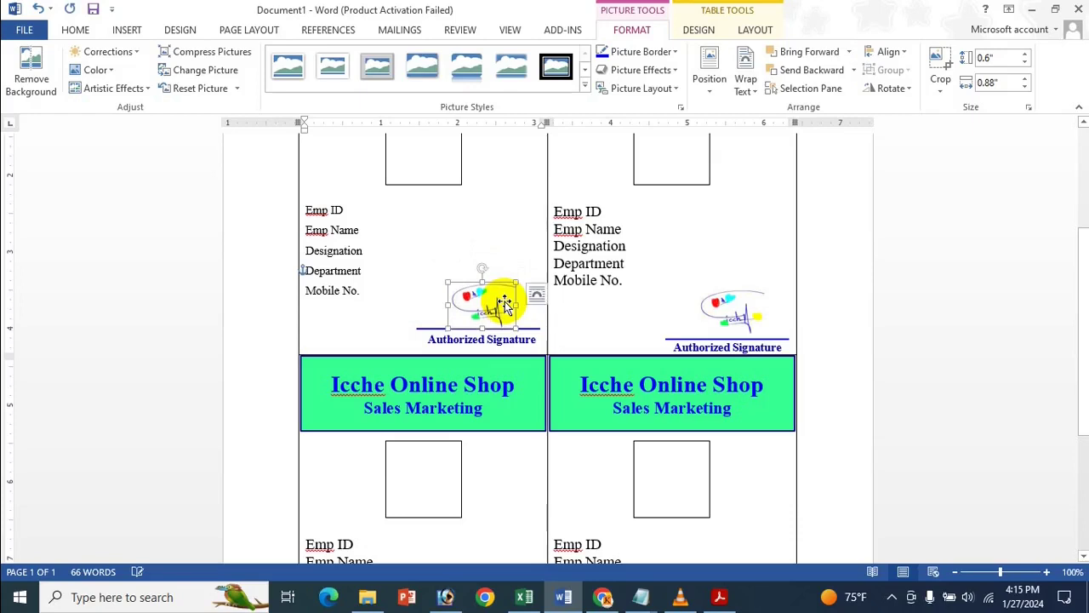
left_click_drag(514, 282, 505, 302)
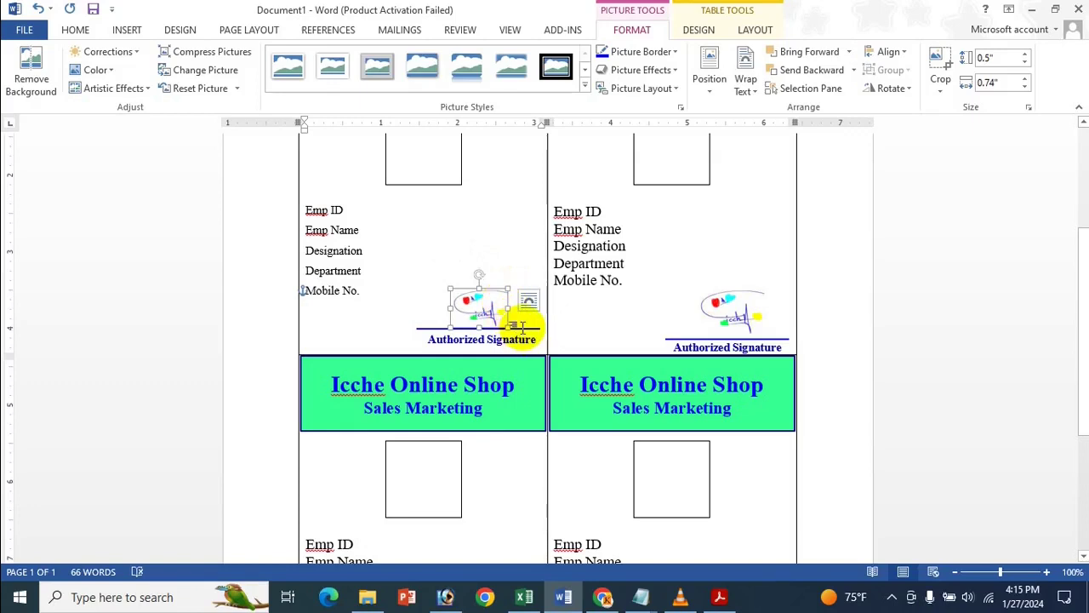
left_click(525, 330)
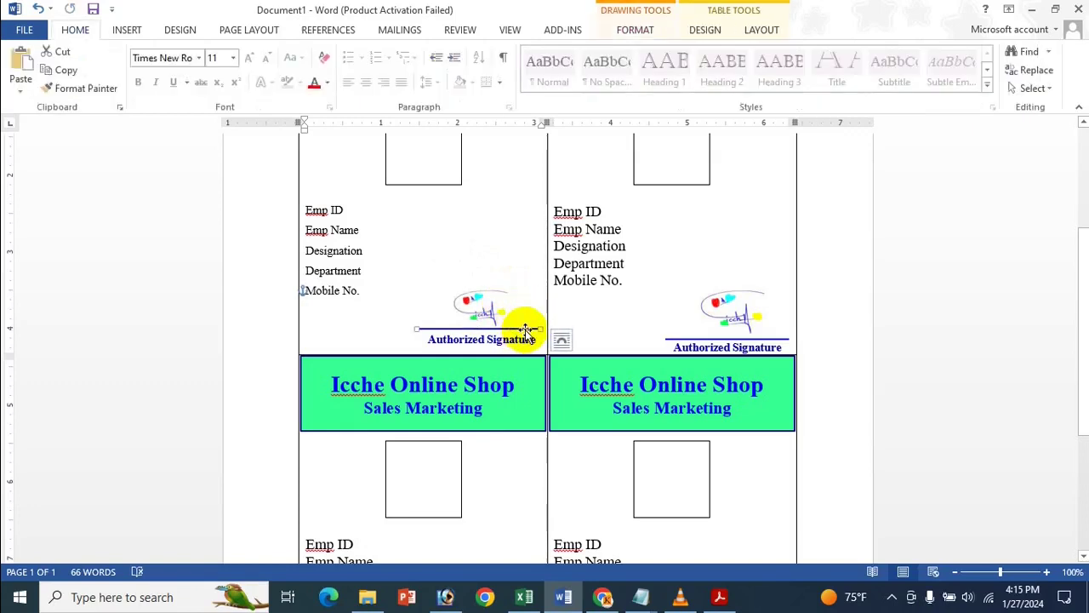
left_click(497, 308)
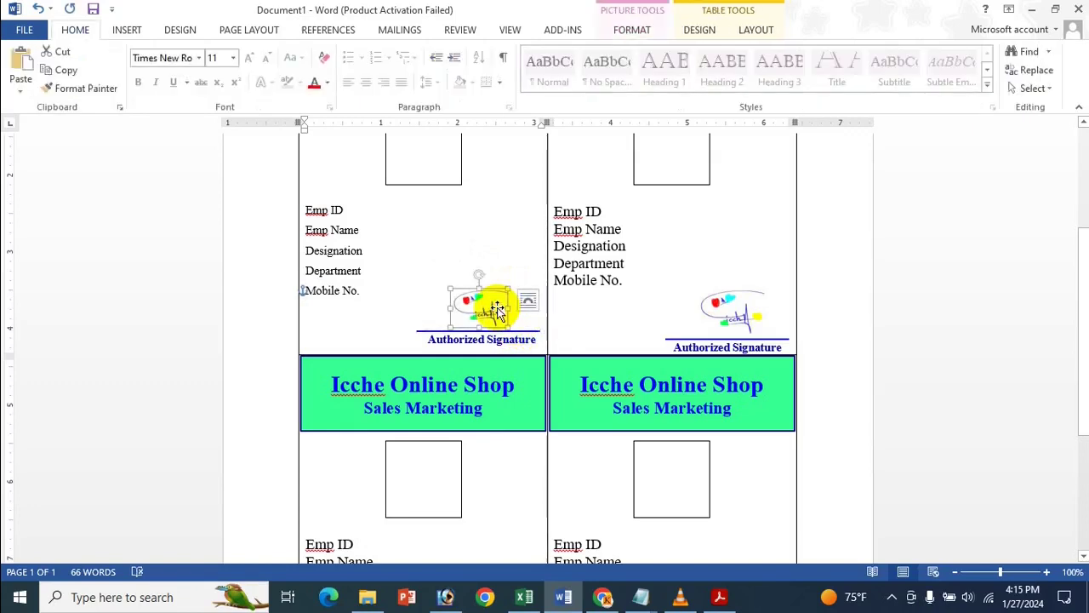
left_click(408, 320)
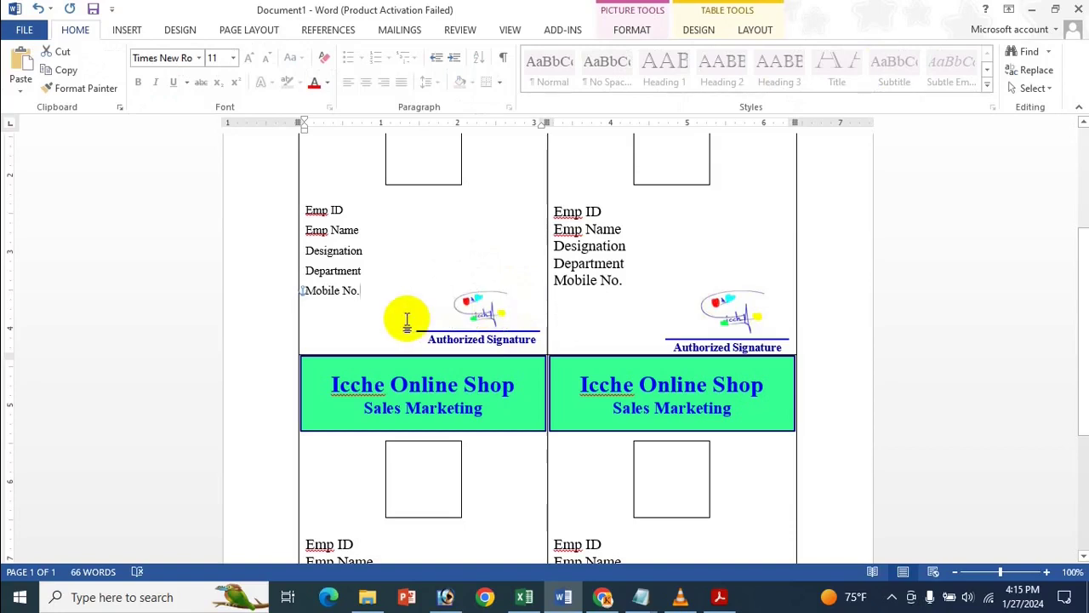
Start selecting an existing recipient list from the Documents folder and check the ID Cards employee workbook in Excel.
left_click(392, 203)
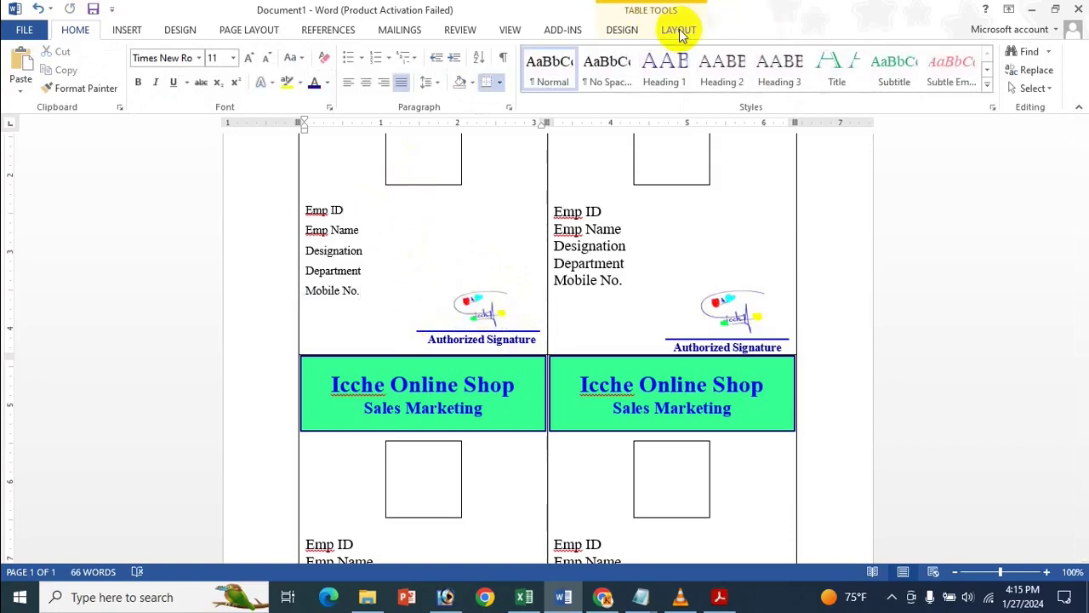
left_click(399, 30)
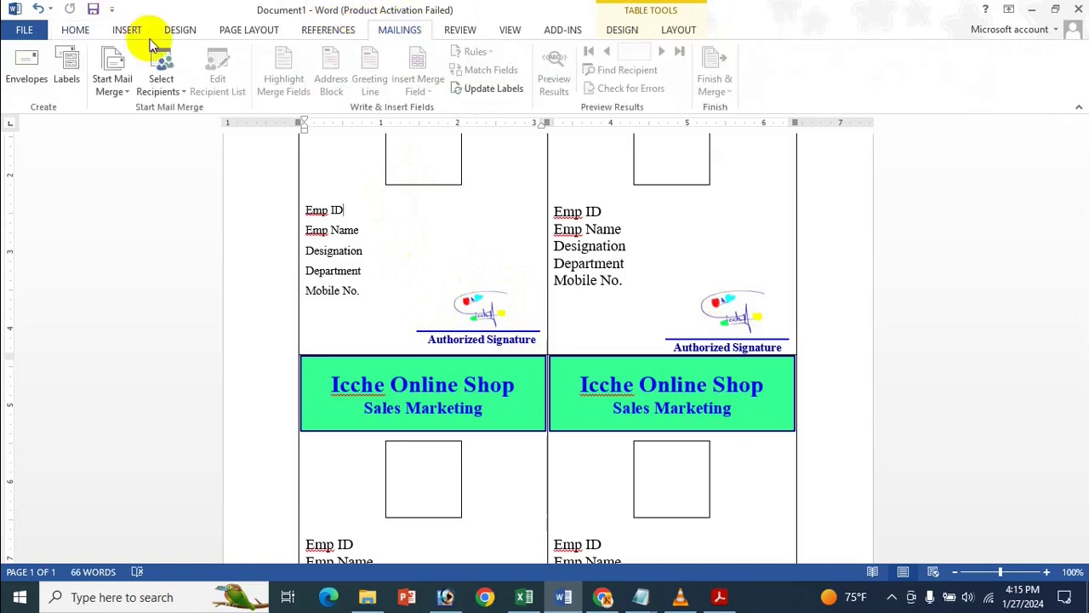
left_click(160, 93)
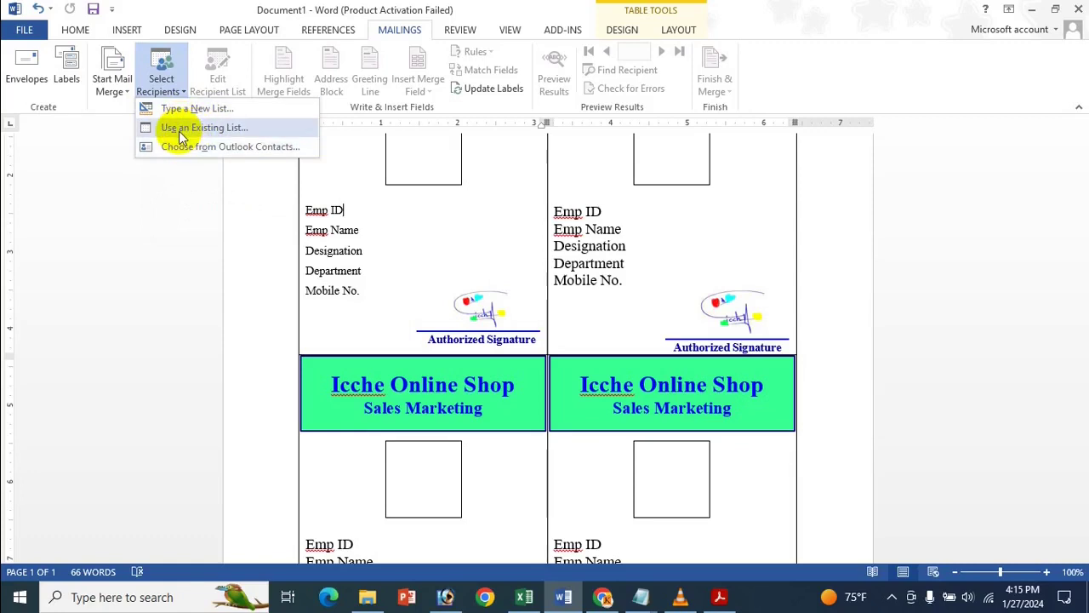
left_click(179, 132)
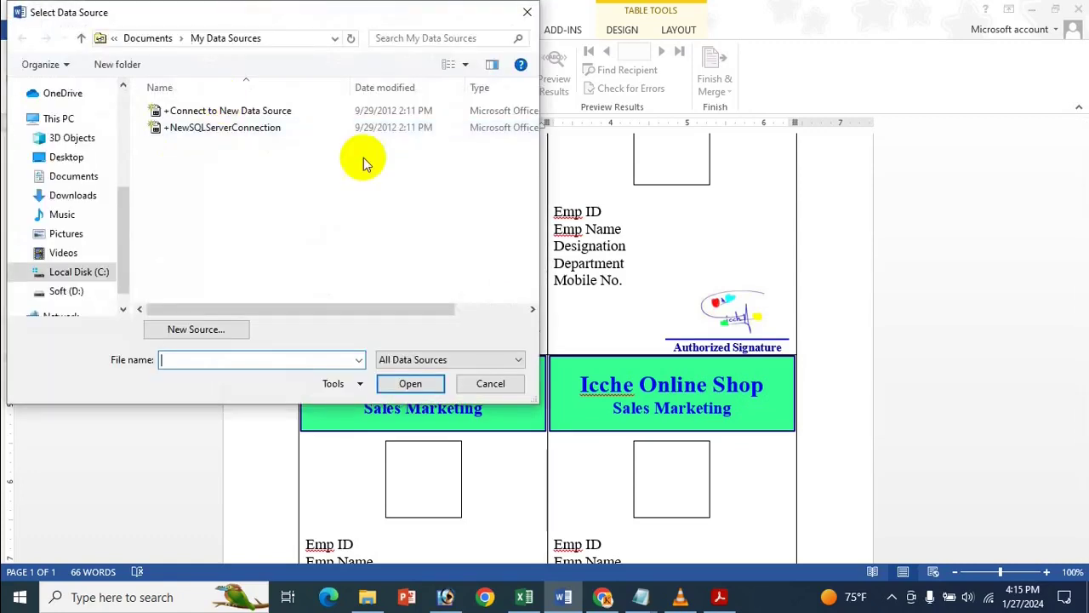
left_click(103, 174)
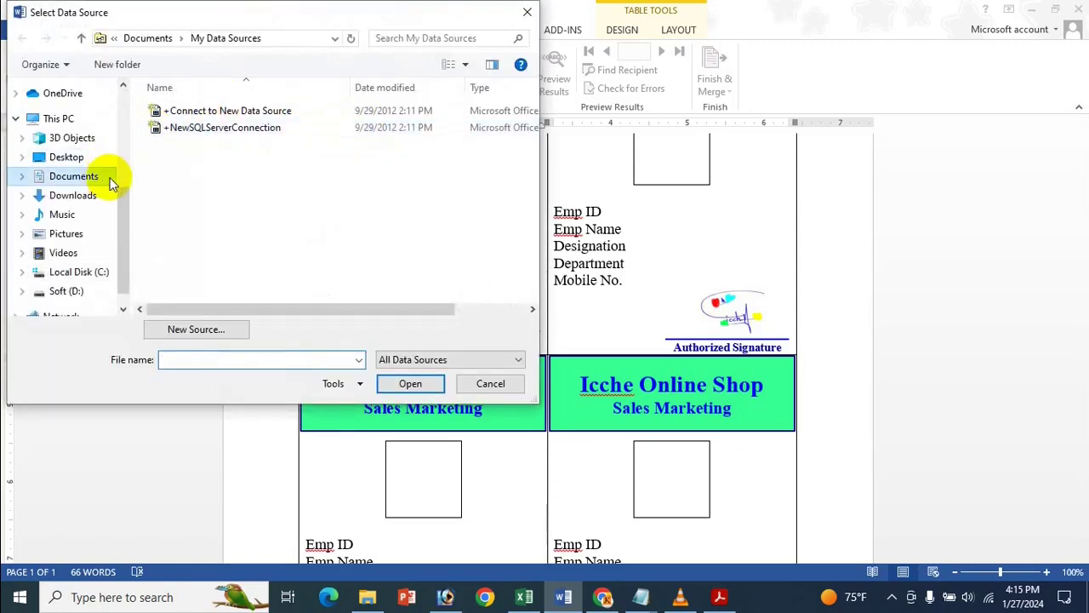
scroll(388, 230, "down", 2)
scroll(373, 216, "up", 2)
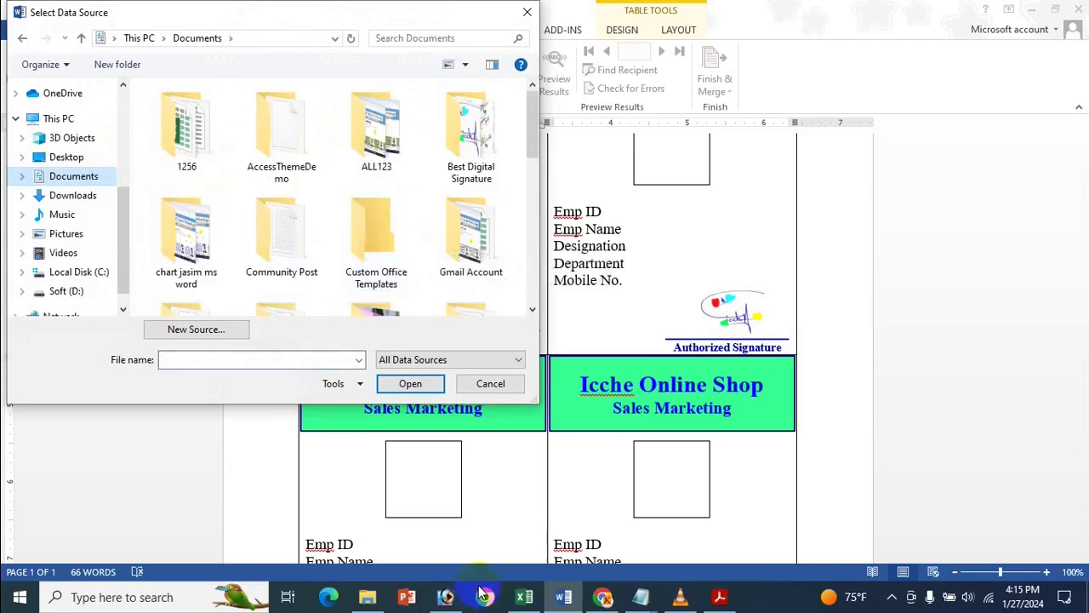
left_click(524, 598)
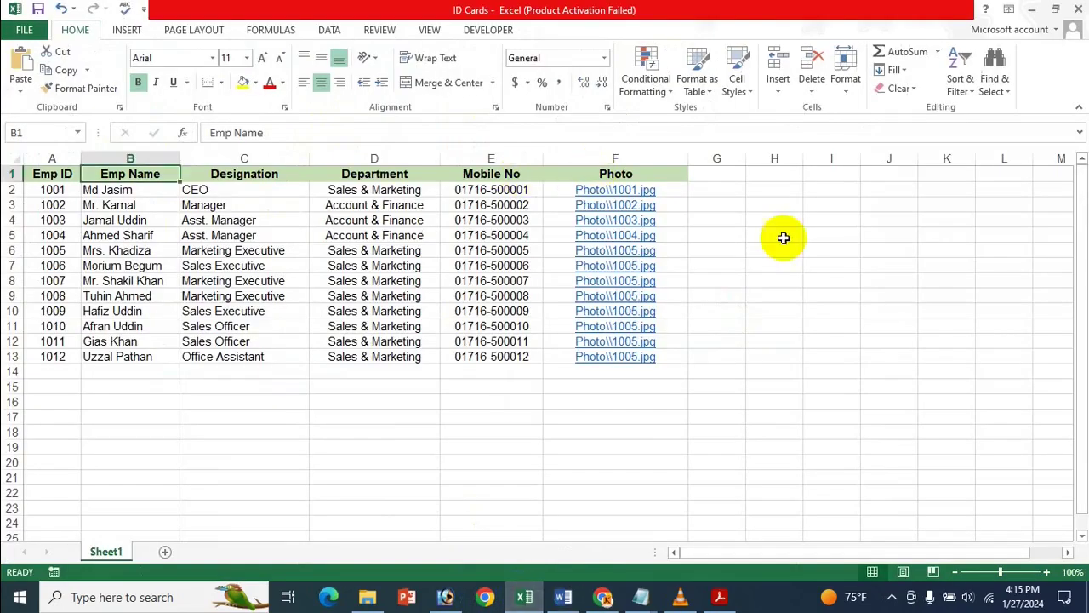
left_click(1032, 7)
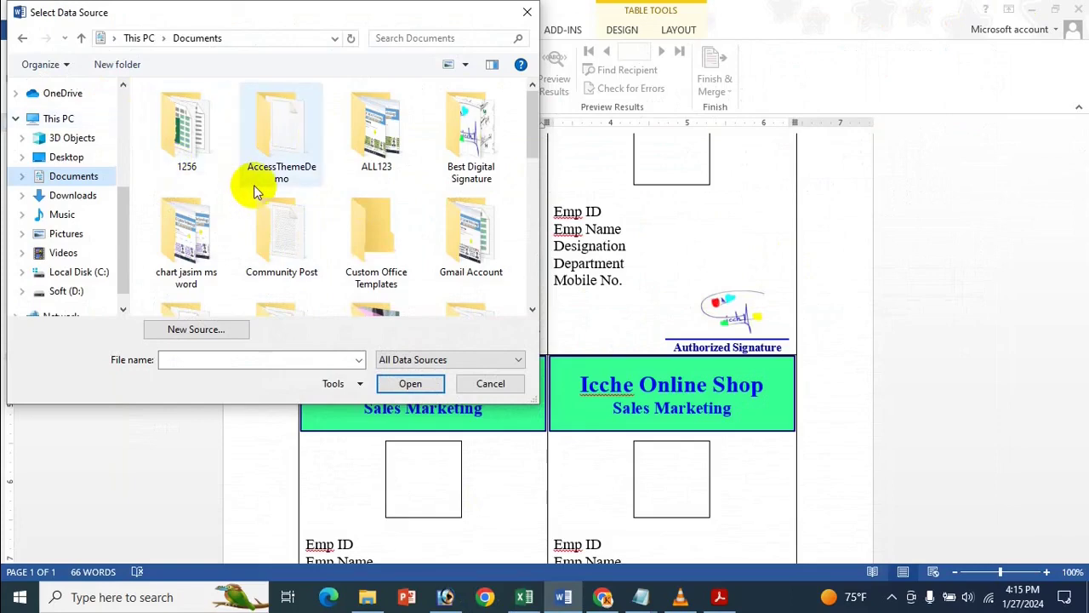
Open the ID Cards workbook from the personal subfolder of Documents > MS Word as the merge data source.
scroll(254, 191, "down", 2)
scroll(255, 196, "up", 2)
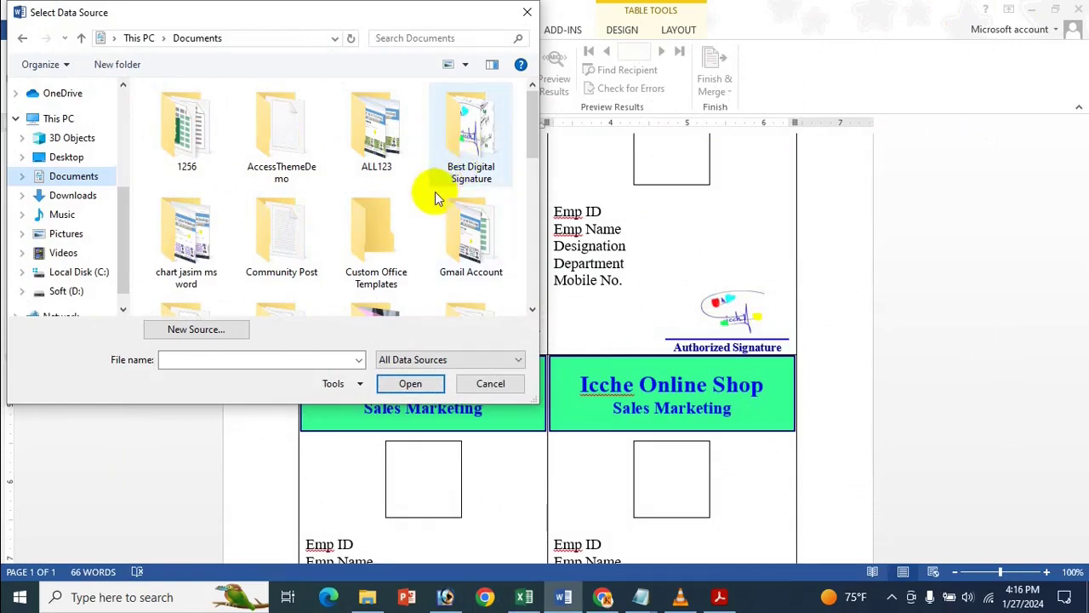
scroll(245, 221, "down", 1)
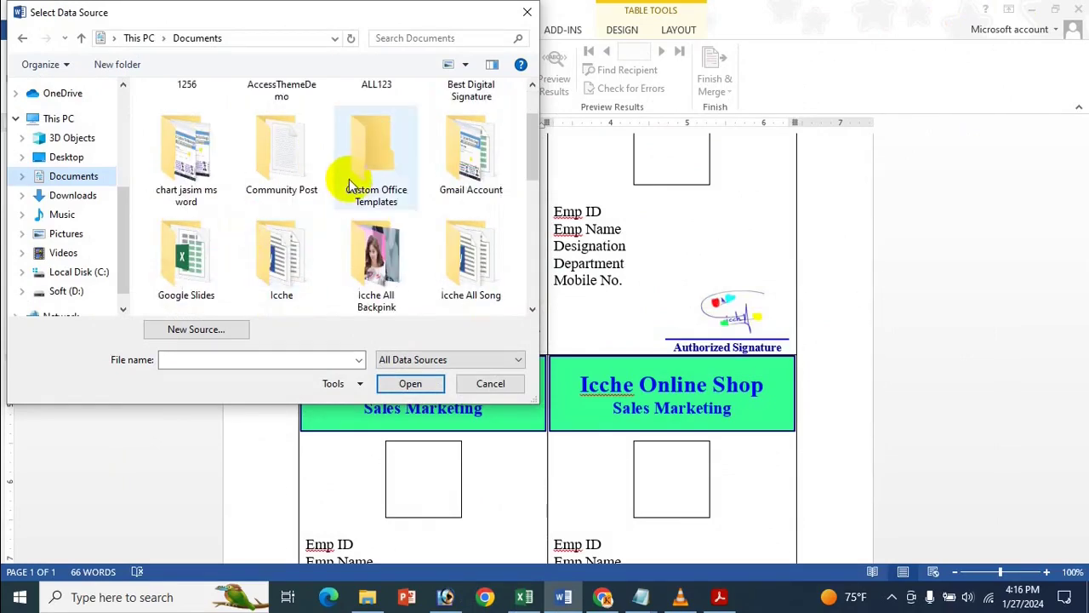
scroll(349, 179, "down", 2)
double_click(298, 201)
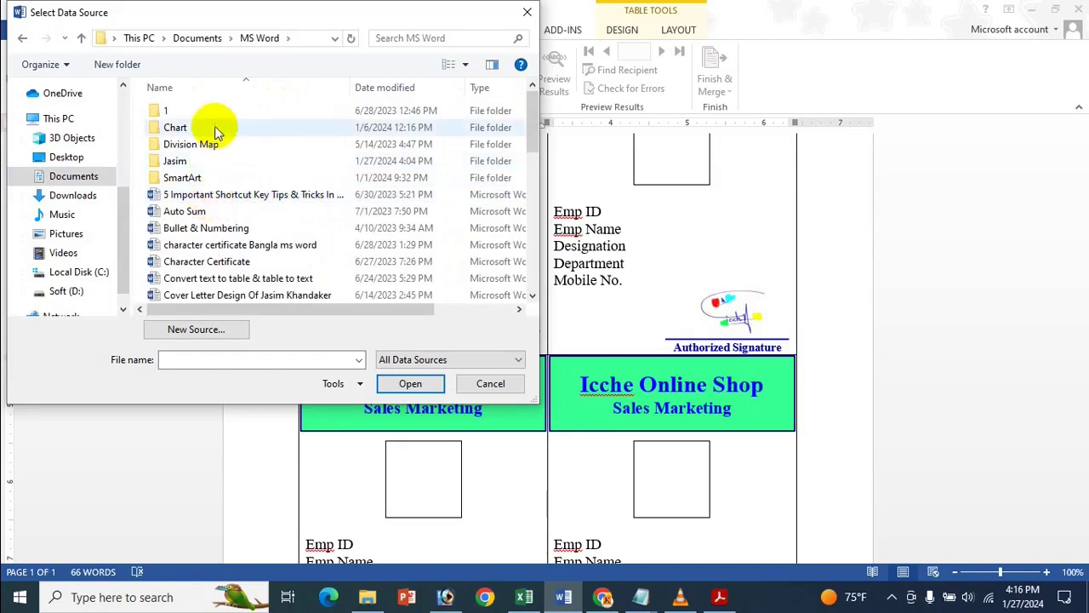
left_click(204, 162)
double_click(204, 162)
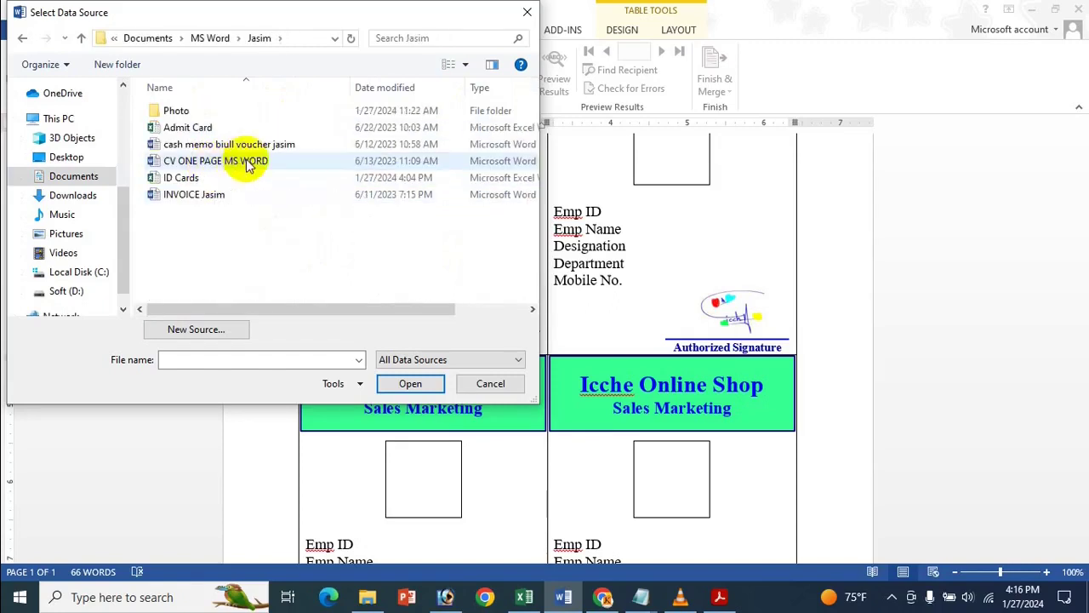
left_click(182, 178)
left_click(410, 384)
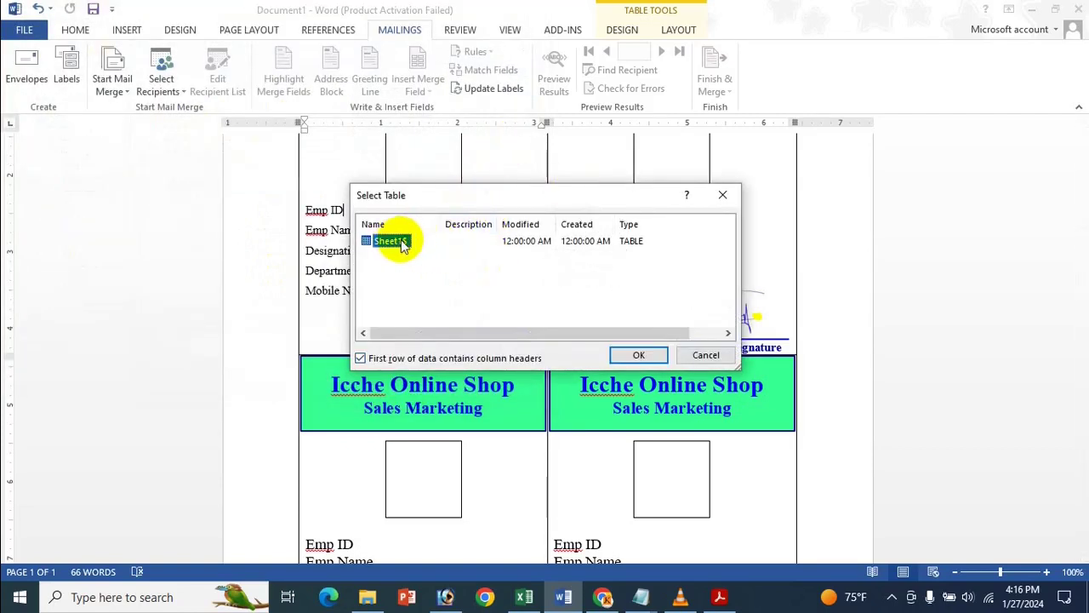
Check the employee sheet in Excel and accept Sheet1$ as the data table, with its first row as column headers.
left_click(525, 597)
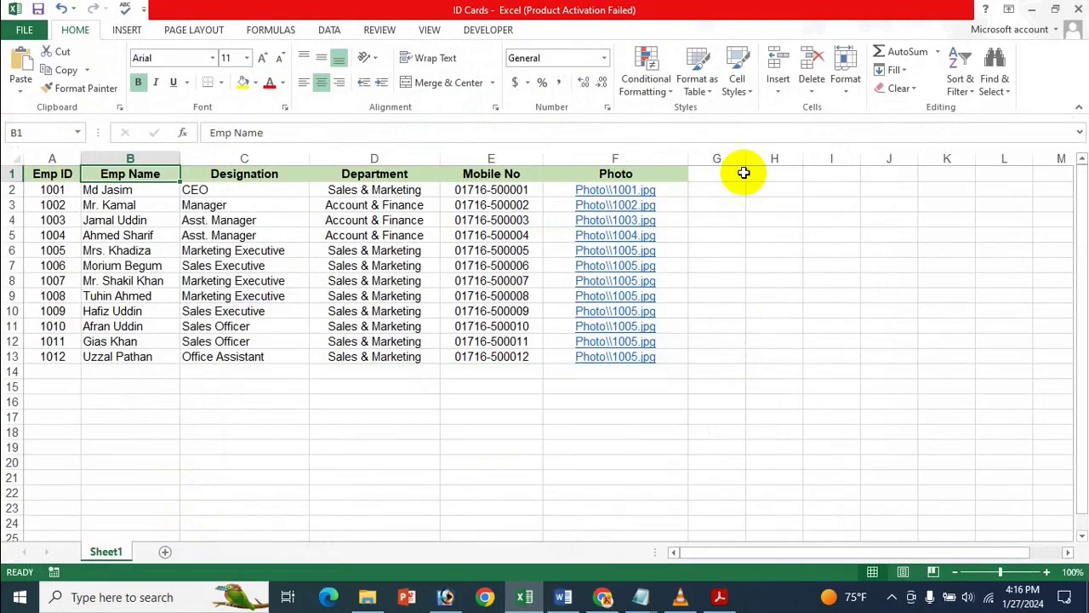
left_click(1031, 10)
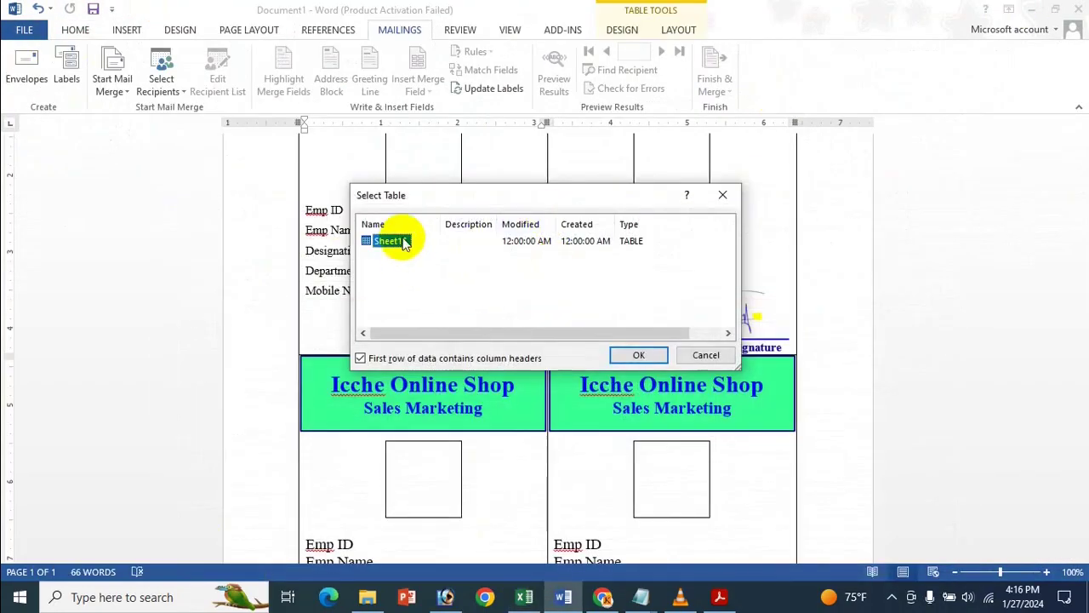
left_click(653, 361)
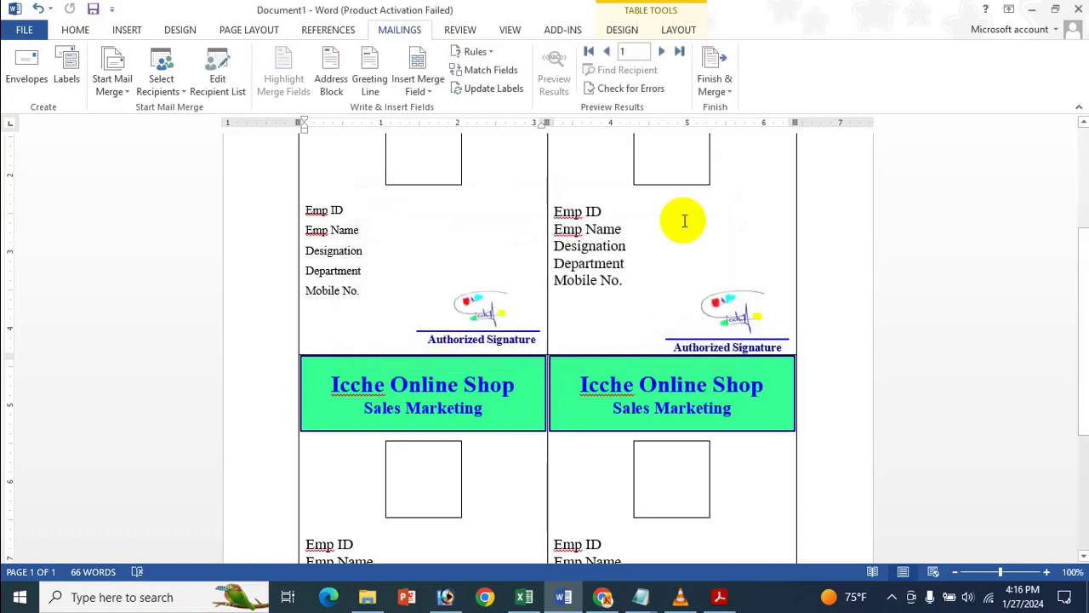
Insert the Emp_ID and Emp_Name merge fields beside their matching labels on the first card, spaced away from the label text.
scroll(675, 275, "up", 2)
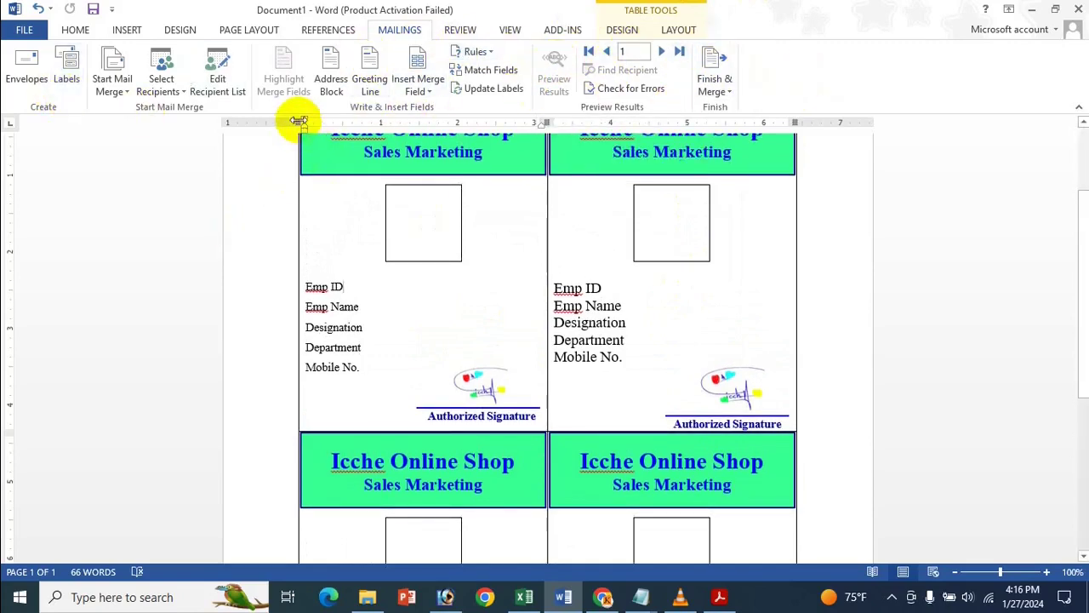
left_click(430, 91)
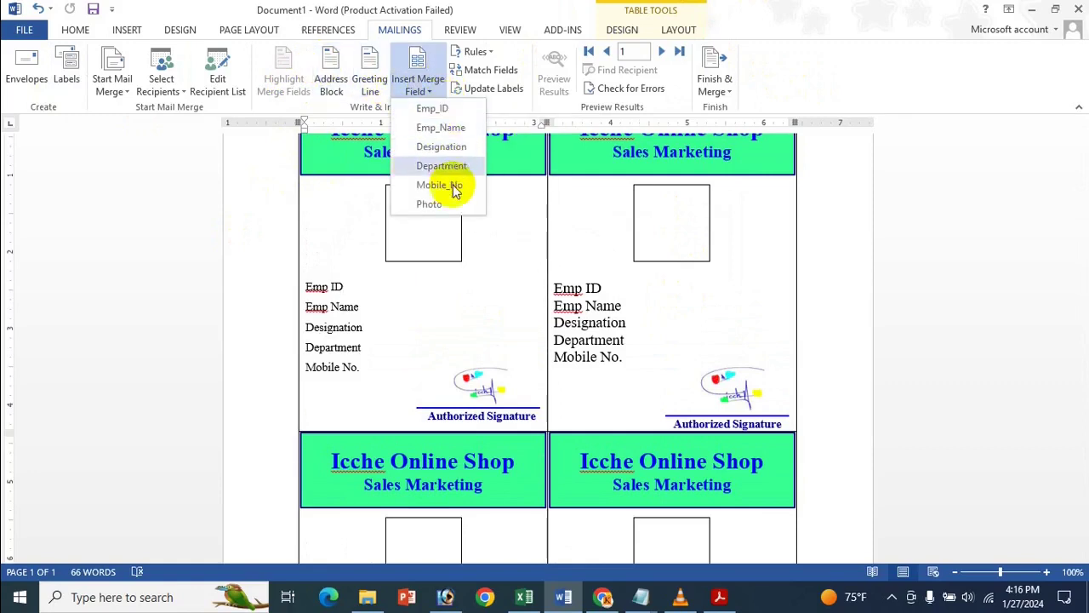
left_click(489, 8)
left_click(374, 280)
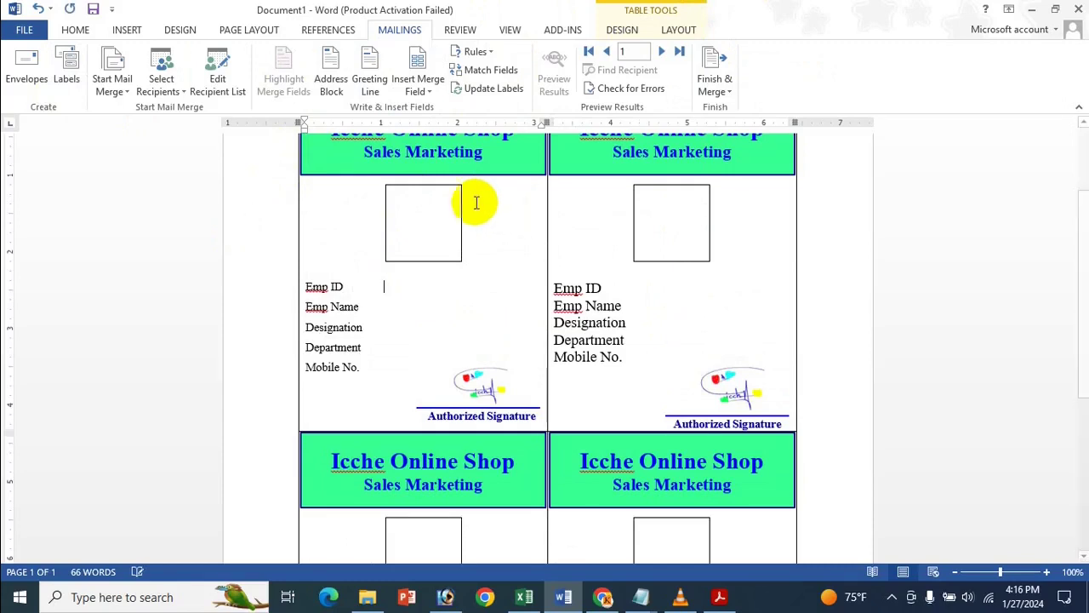
left_click(425, 85)
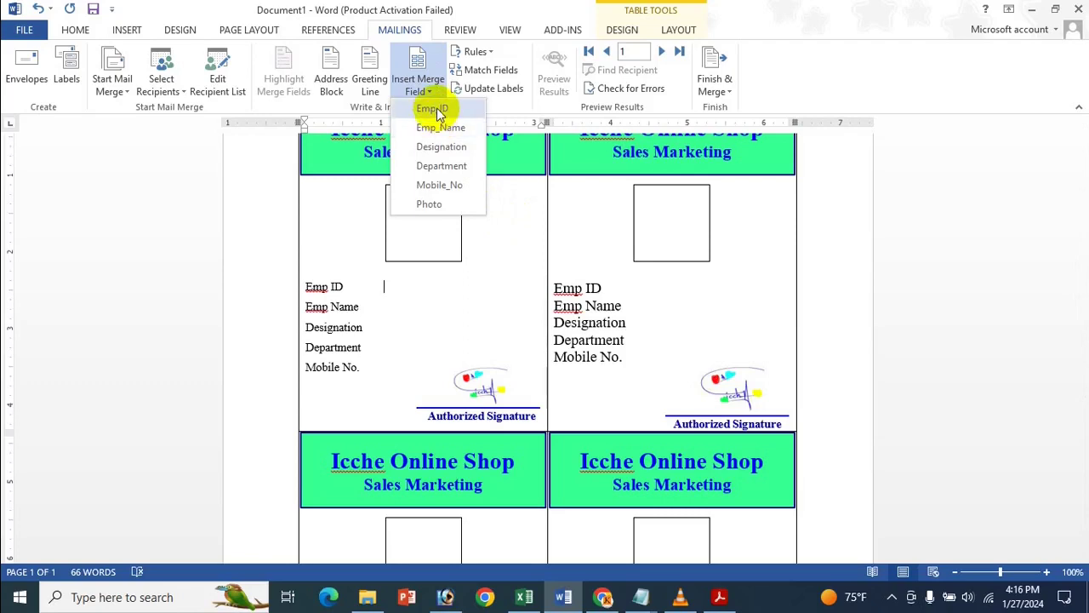
left_click(434, 109)
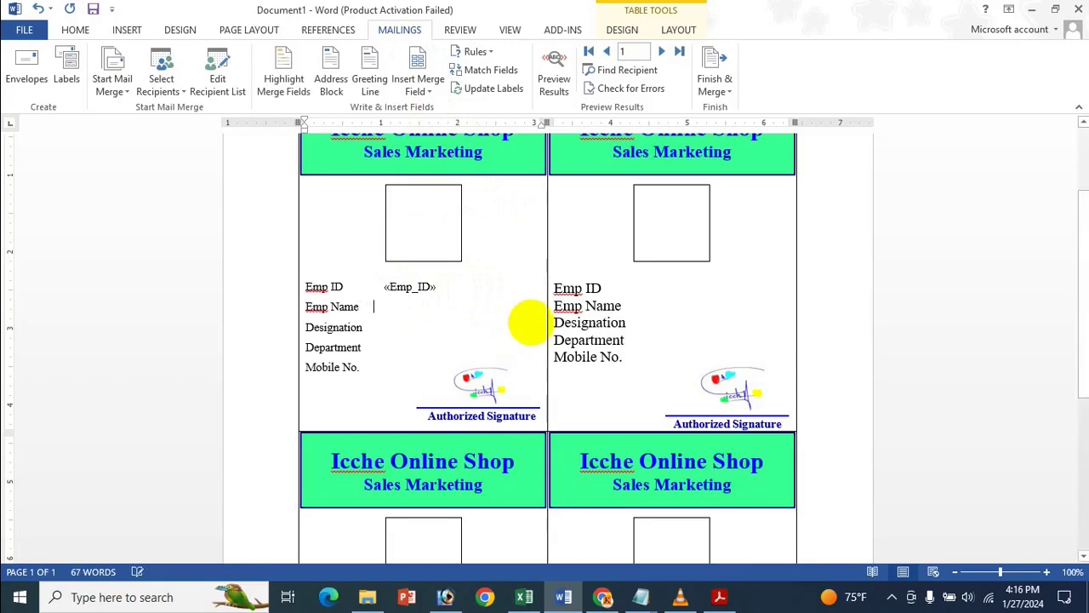
left_click(423, 86)
left_click(450, 127)
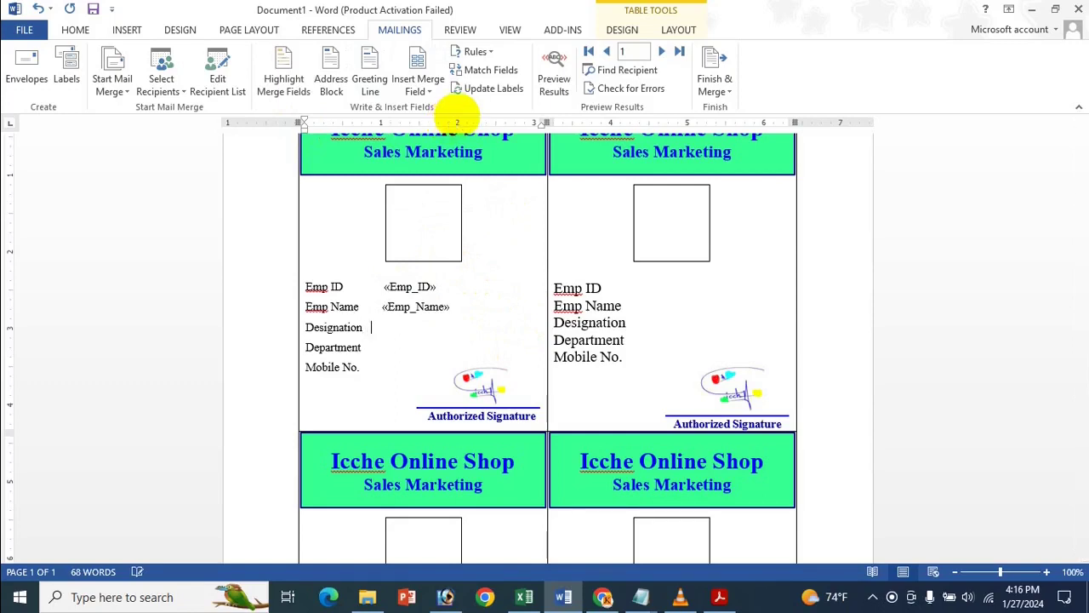
Insert the Designation, Department and Mobile_No merge fields beside their matching labels on the first card.
left_click(418, 85)
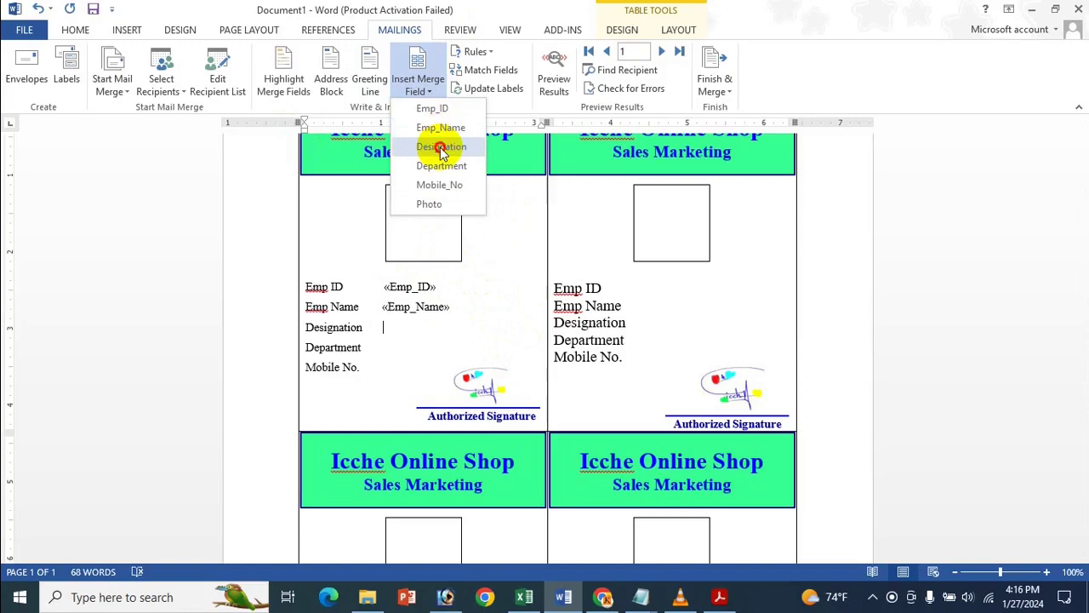
left_click(442, 147)
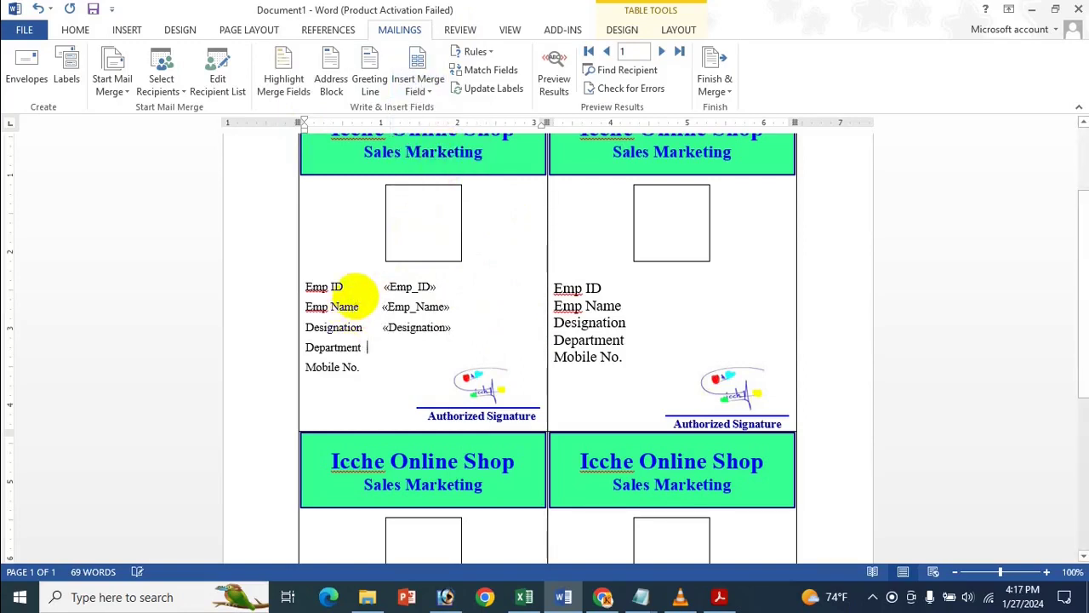
left_click(430, 85)
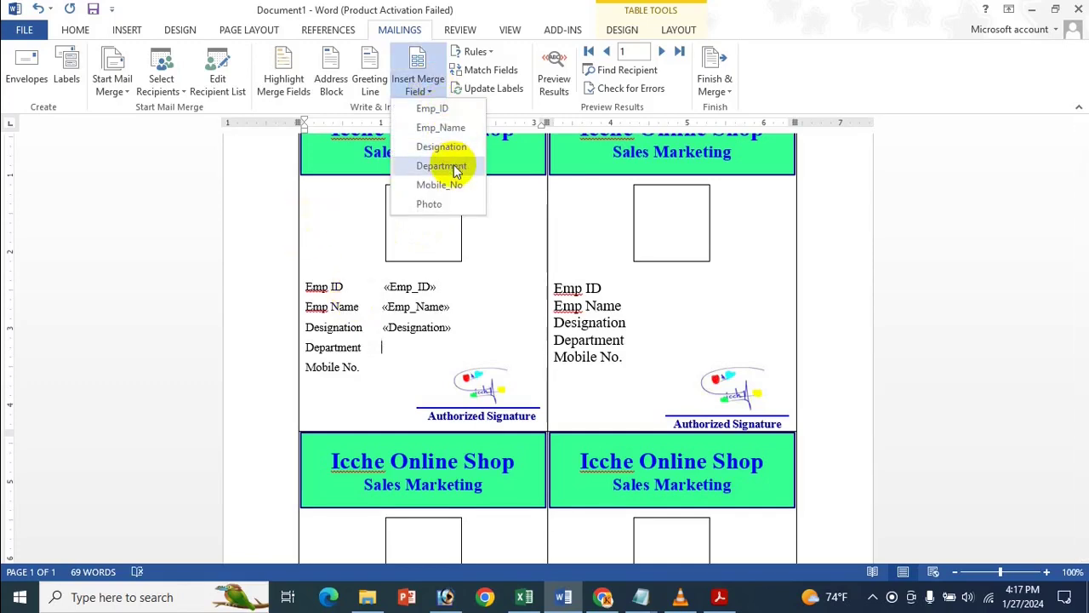
left_click(455, 166)
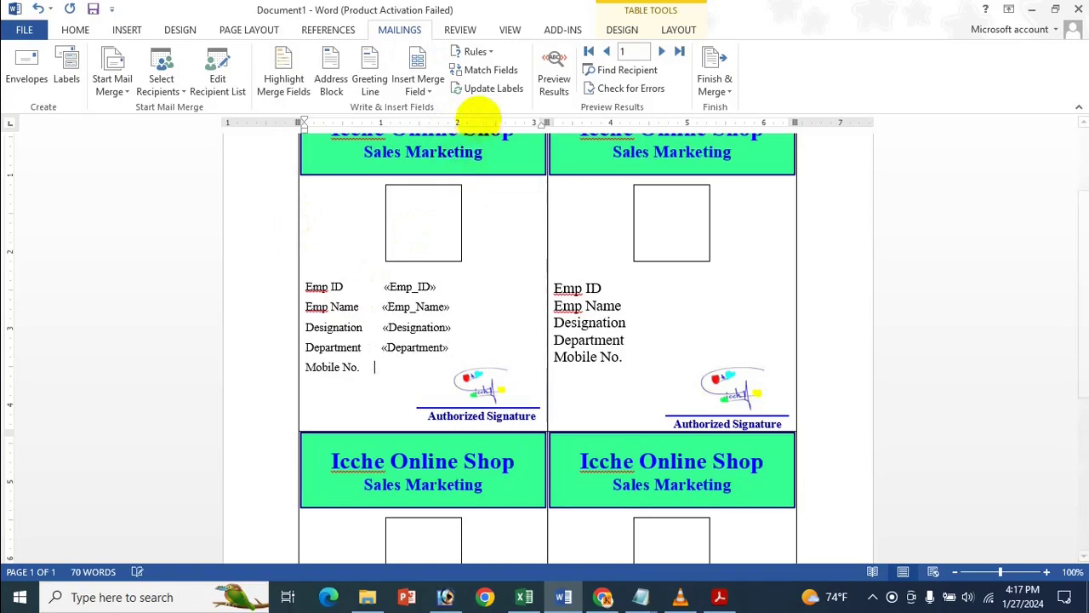
left_click(412, 90)
left_click(429, 184)
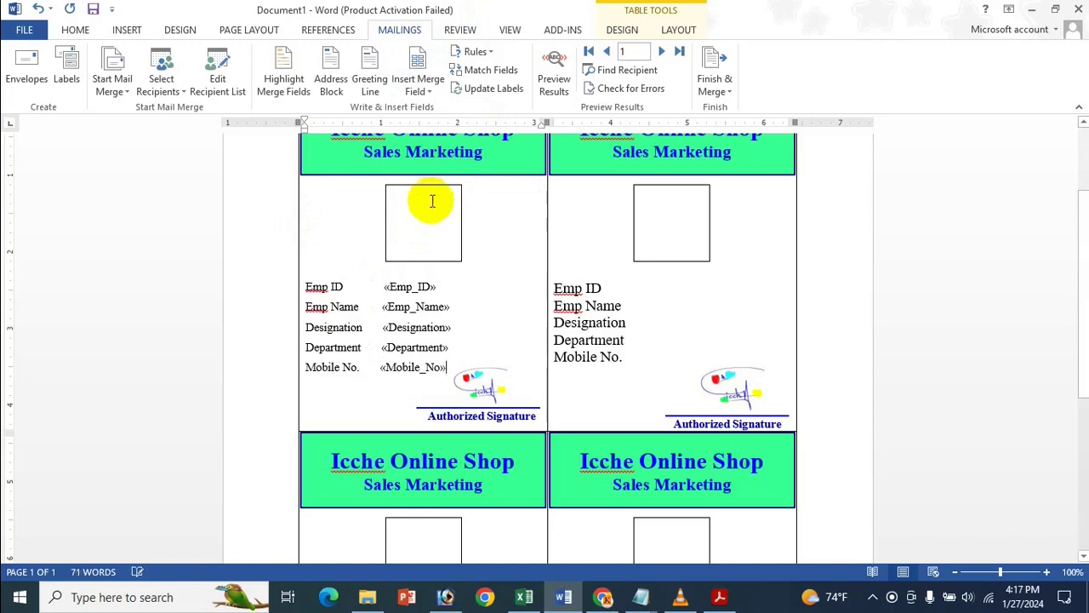
Build an includepicture field in the first card's photo box and insert the Photo merge field inside its quotation marks.
left_click(431, 89)
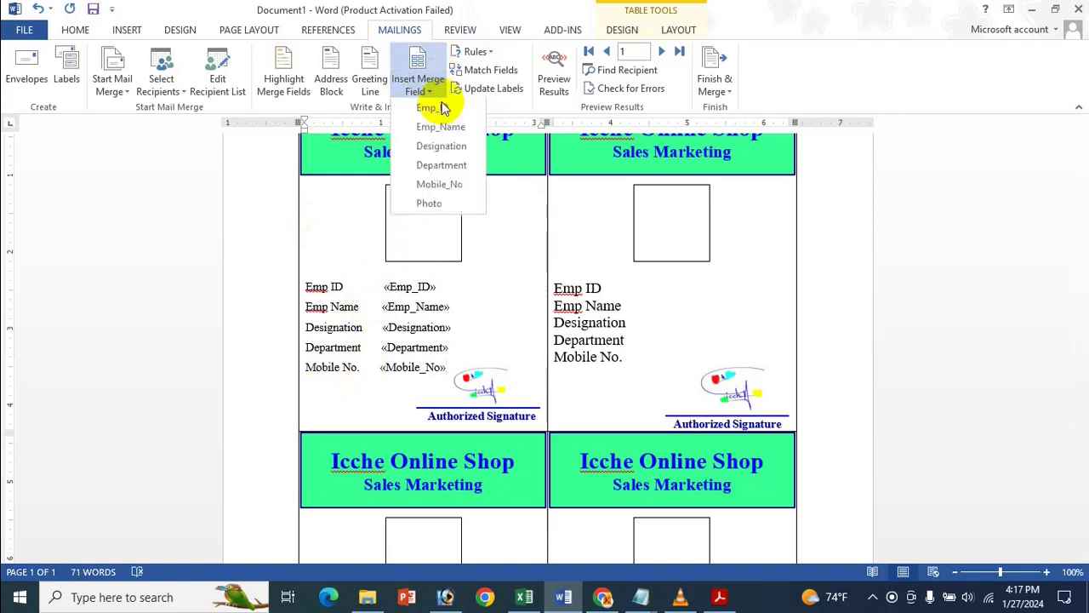
left_click(412, 220)
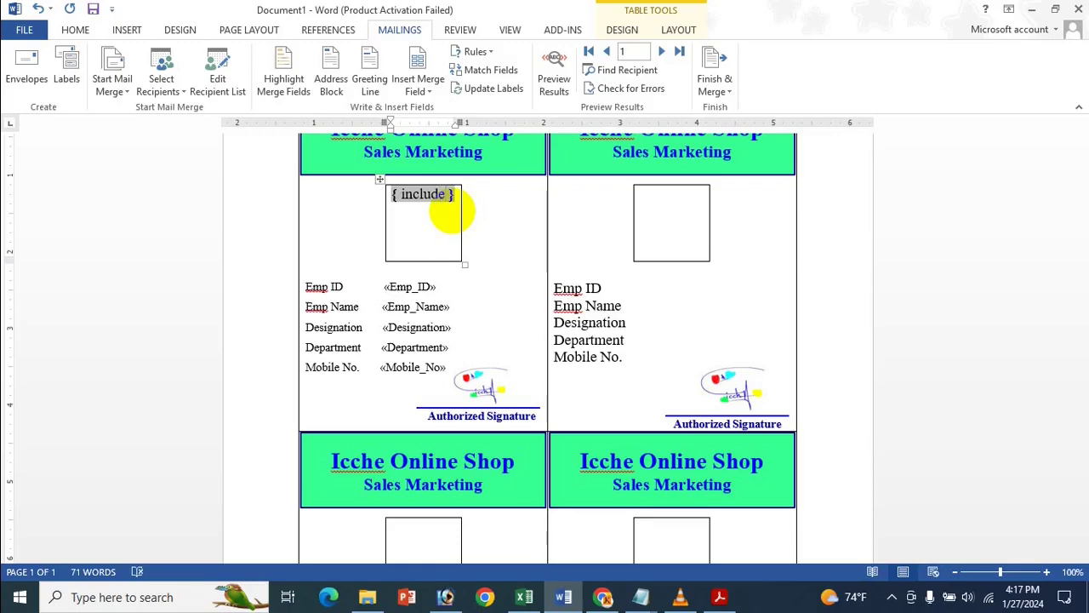
type("cture \"")
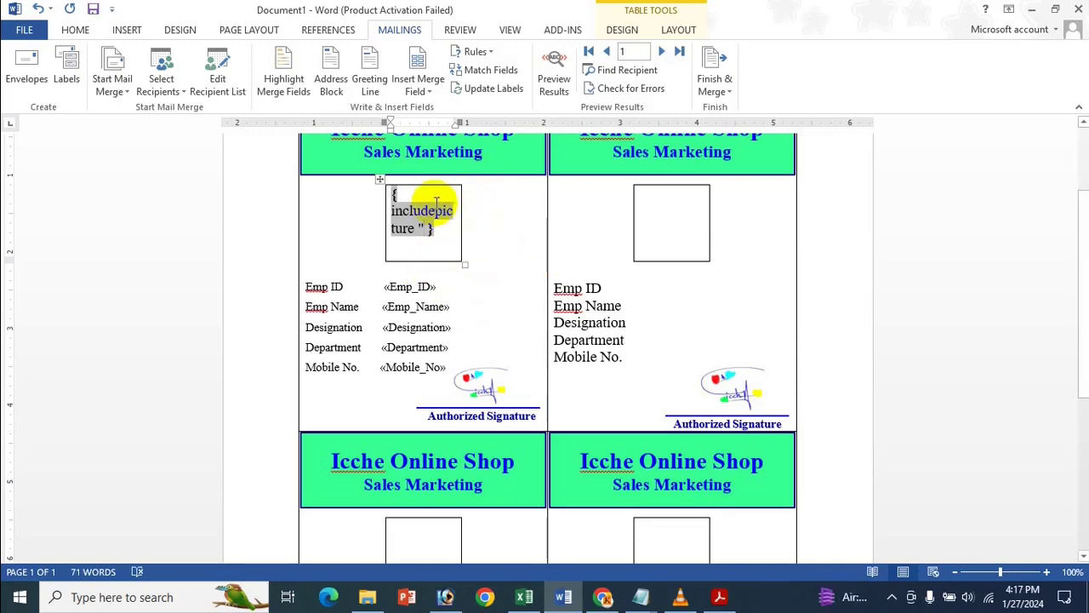
left_click(423, 89)
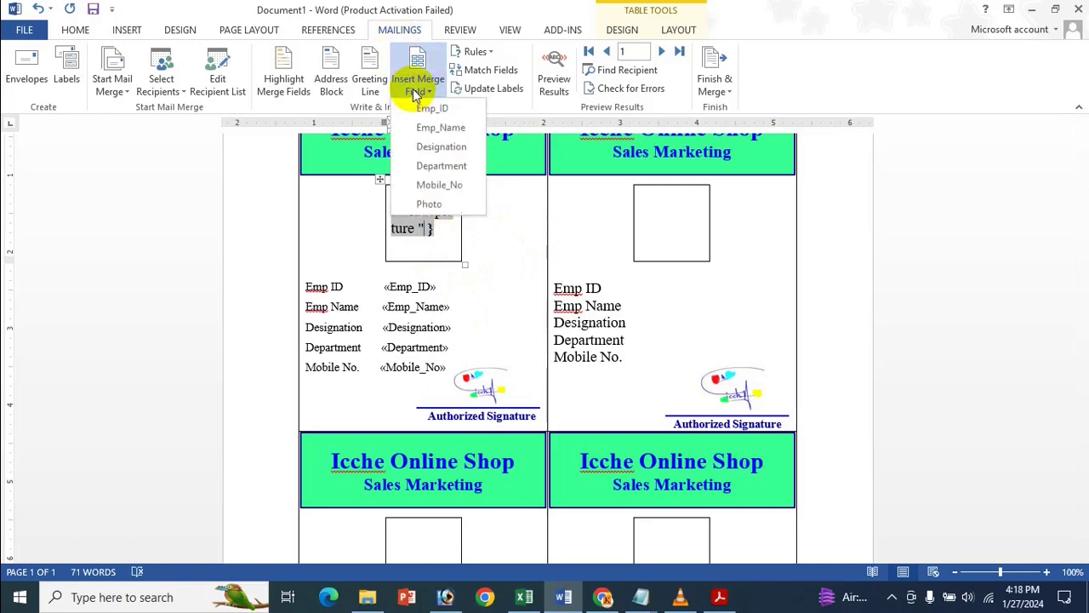
left_click(442, 205)
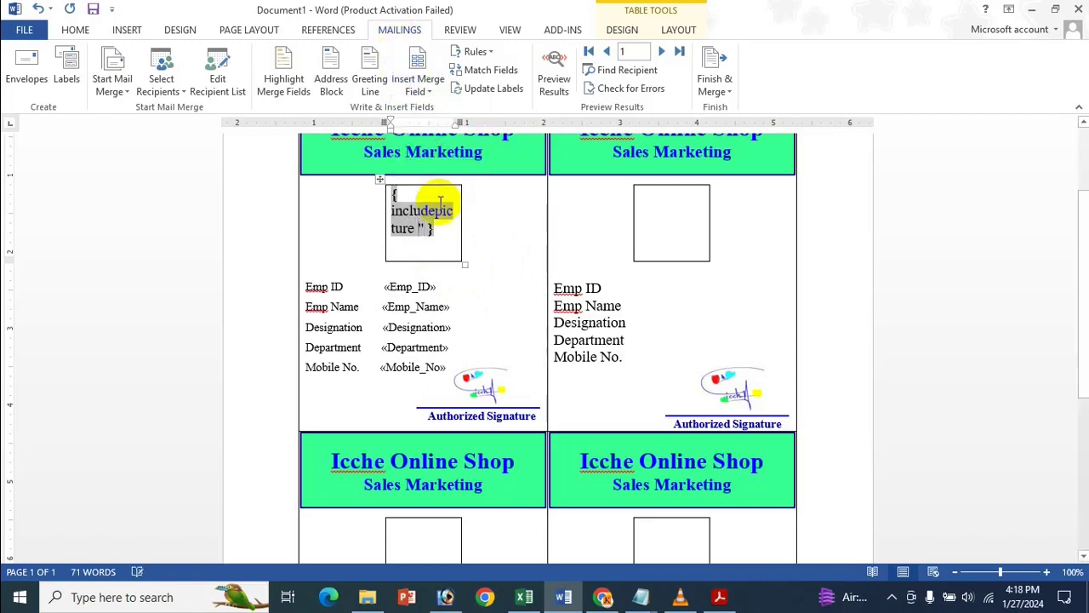
left_click(466, 204)
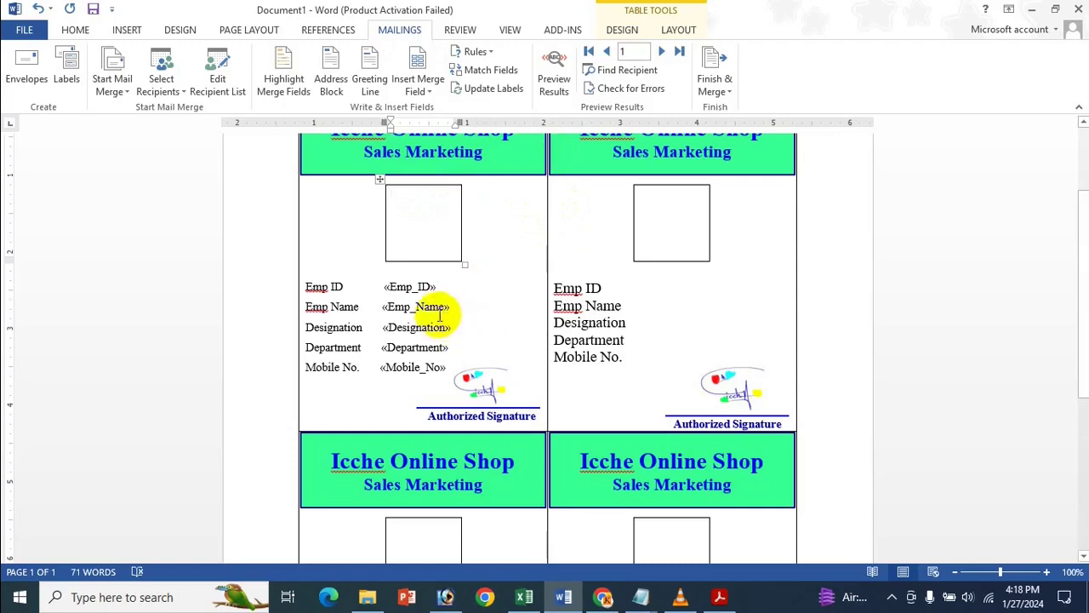
left_click(497, 292)
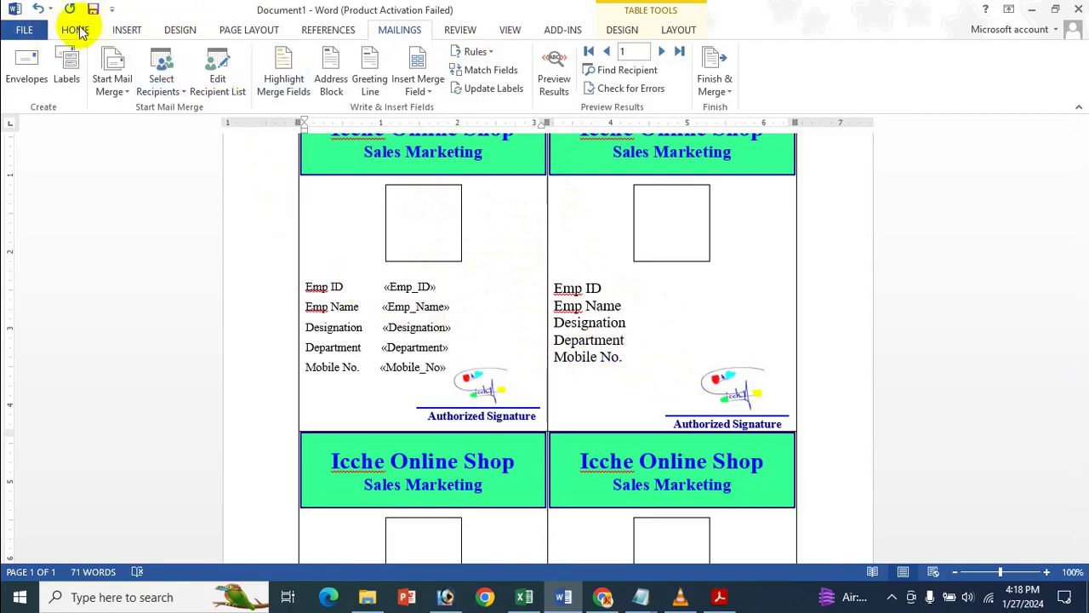
Update the labels so the first card's merge fields and layout are copied to every other card.
left_click(494, 88)
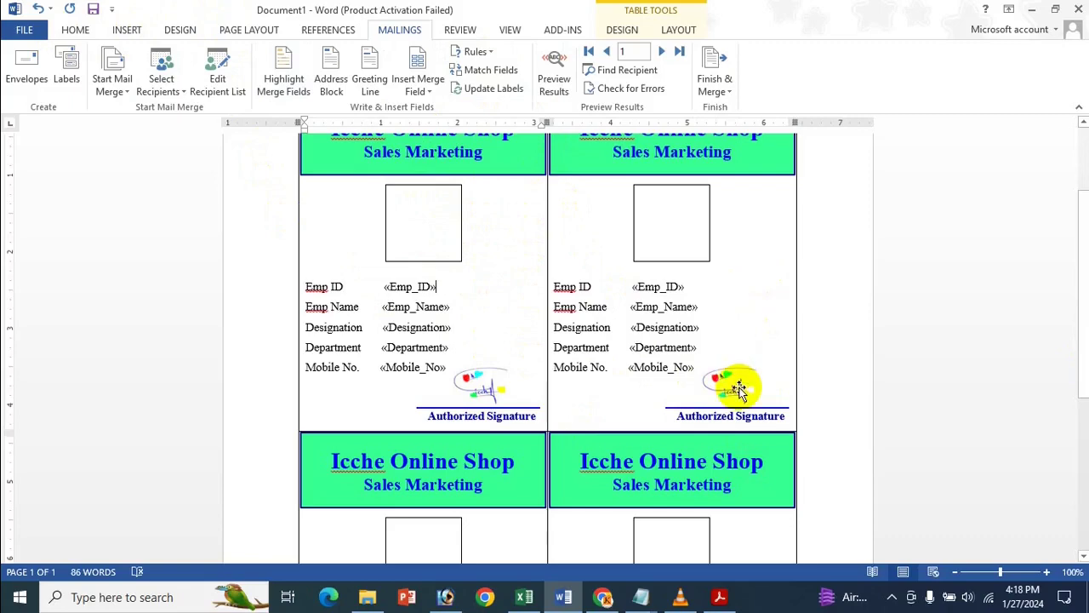
scroll(734, 379, "down", 5)
scroll(539, 427, "up", 5)
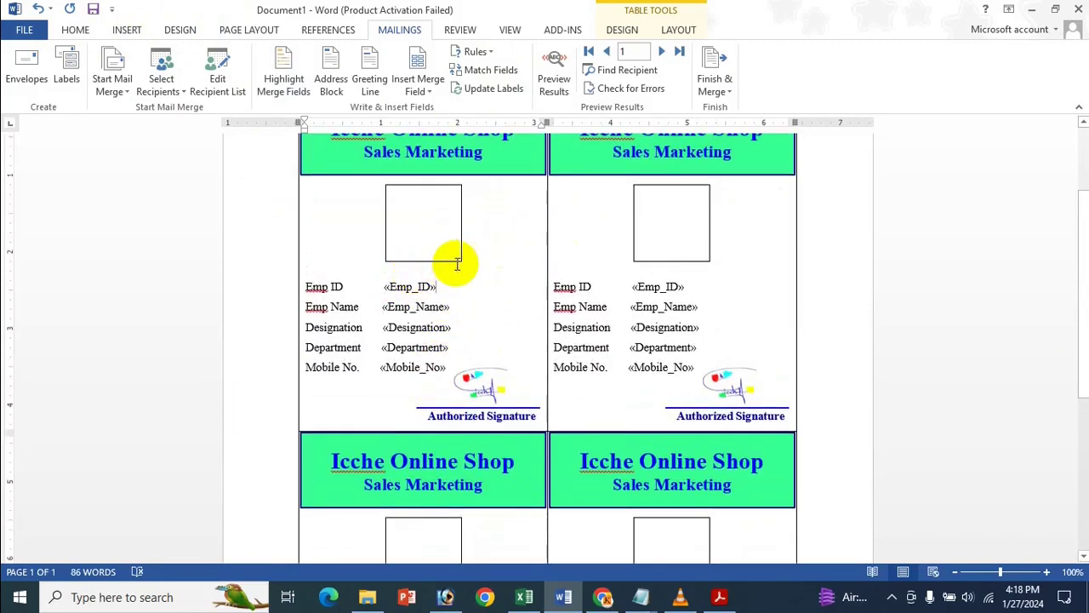
Finish the merge as individual editable documents, merging all records into a new document.
left_click(402, 220)
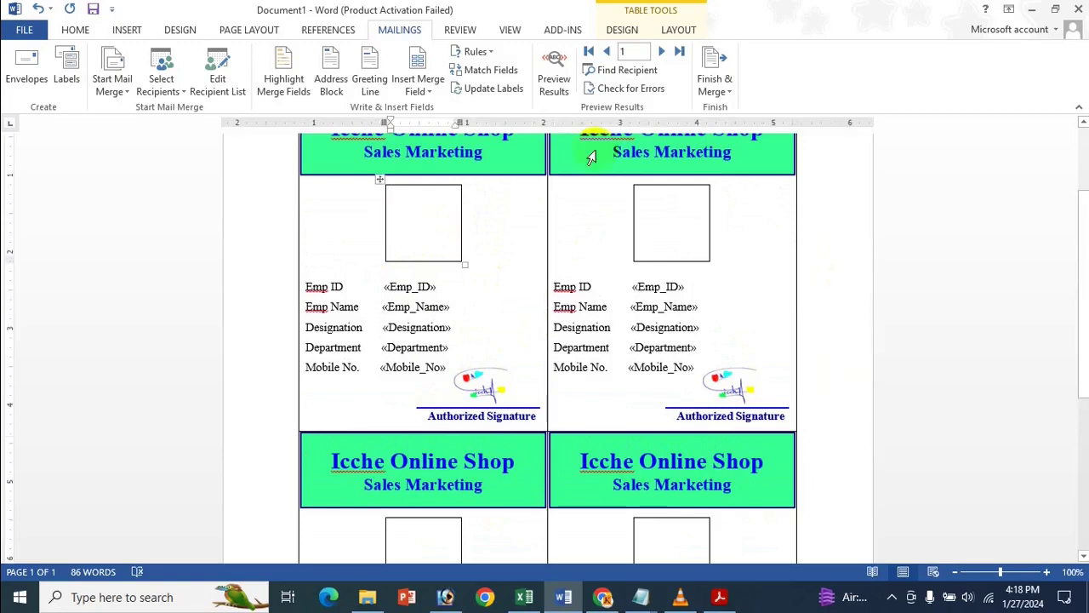
left_click(715, 89)
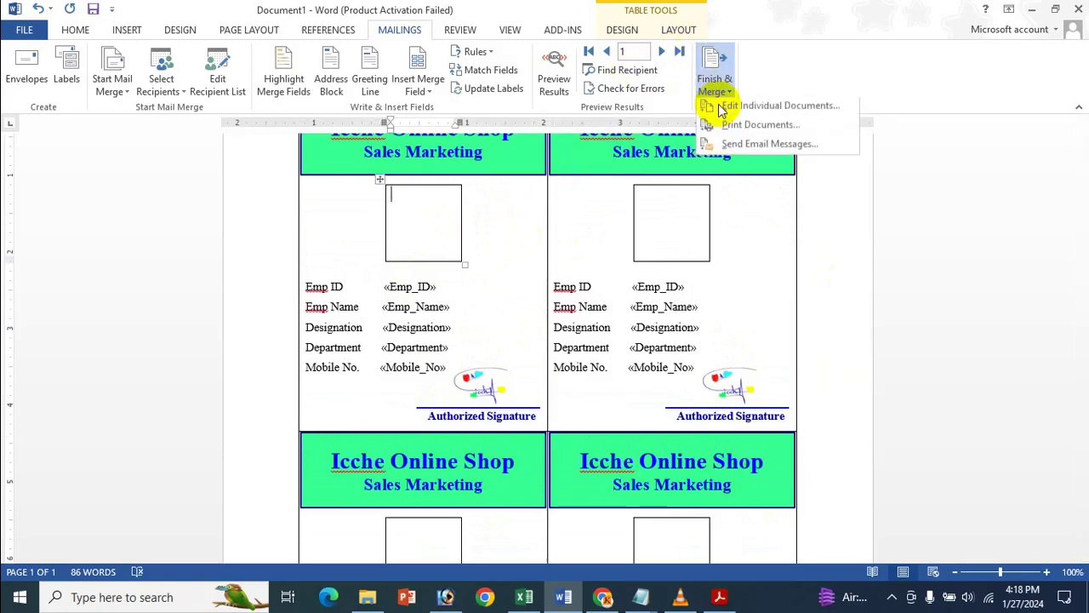
left_click(772, 109)
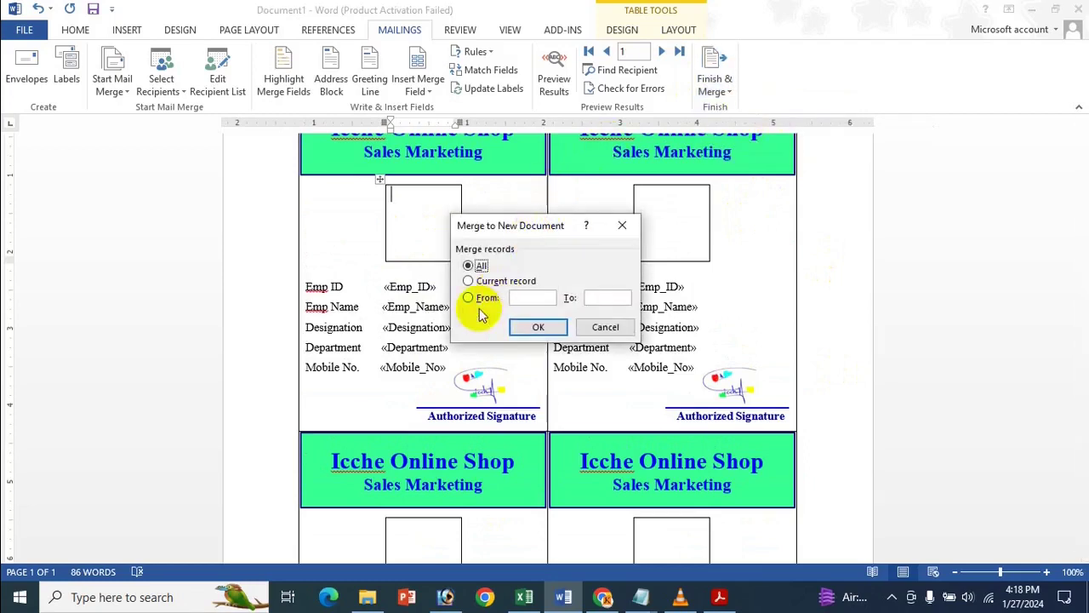
left_click(541, 329)
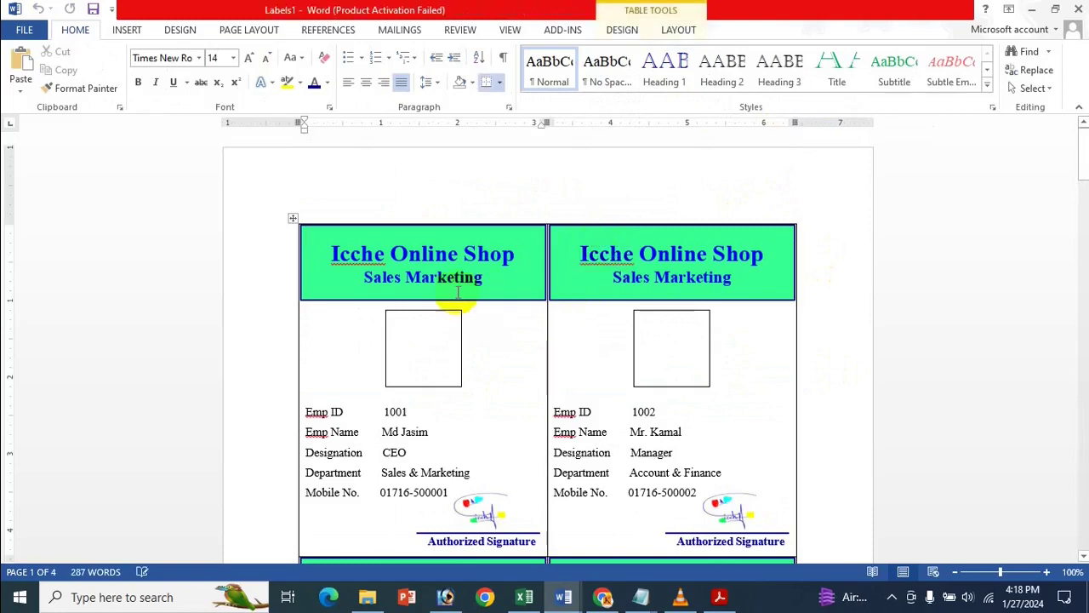
Examine the merged ID cards on all pages, checking the employee details and photo boxes.
scroll(425, 236, "down", 3)
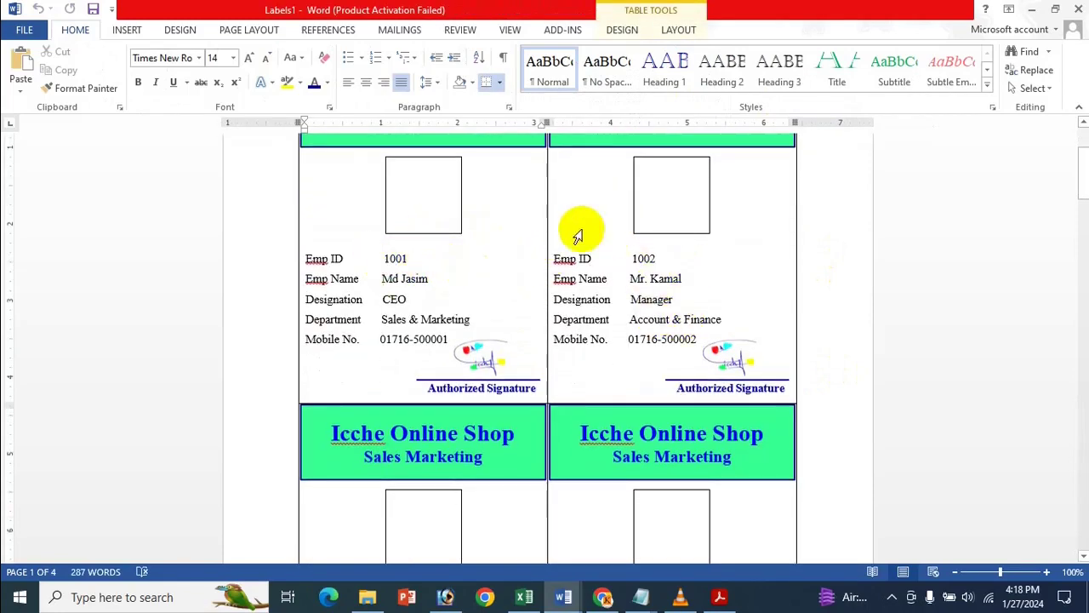
scroll(397, 281, "down", 4)
scroll(389, 296, "down", 3)
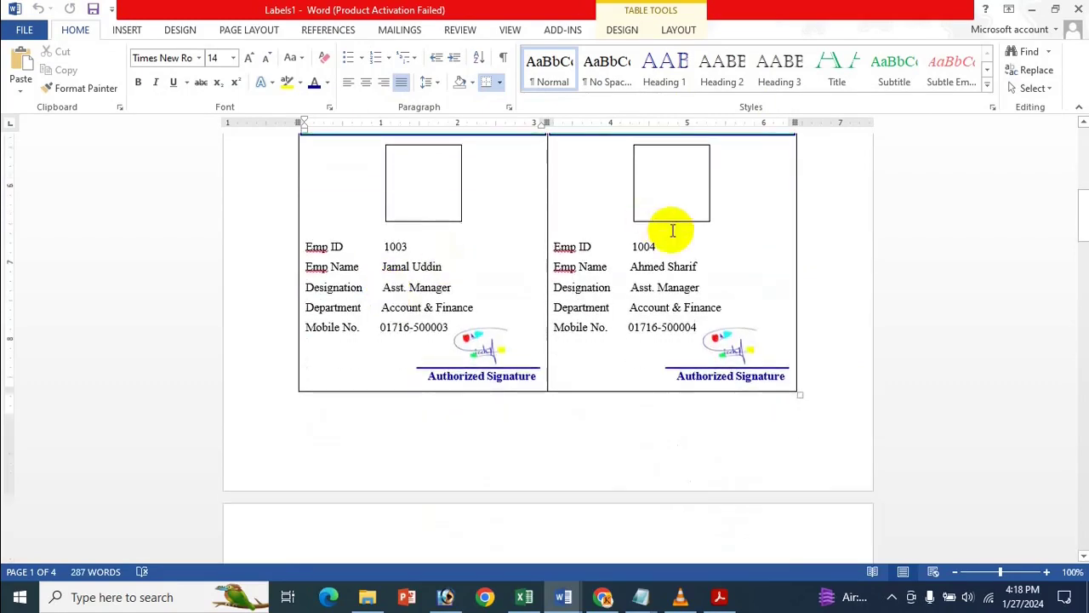
scroll(463, 334, "down", 12)
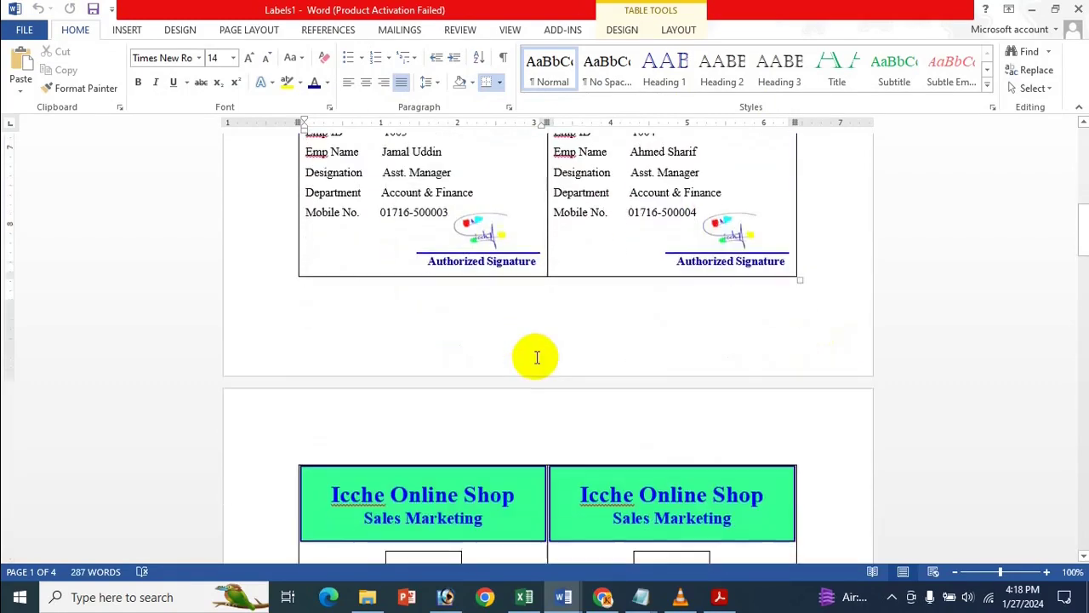
scroll(432, 330, "down", 18)
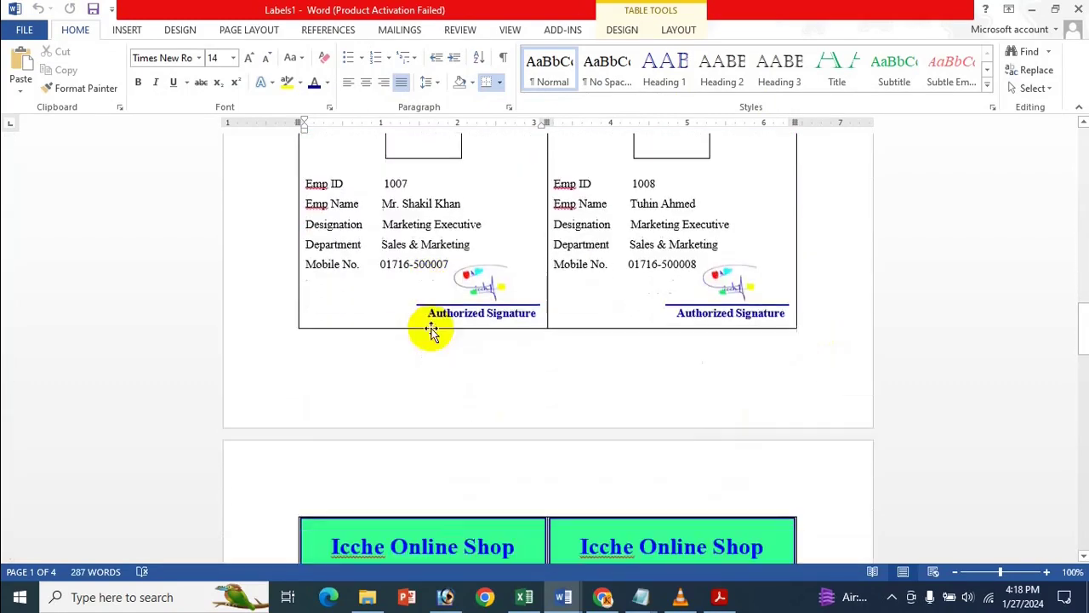
scroll(436, 322, "down", 3)
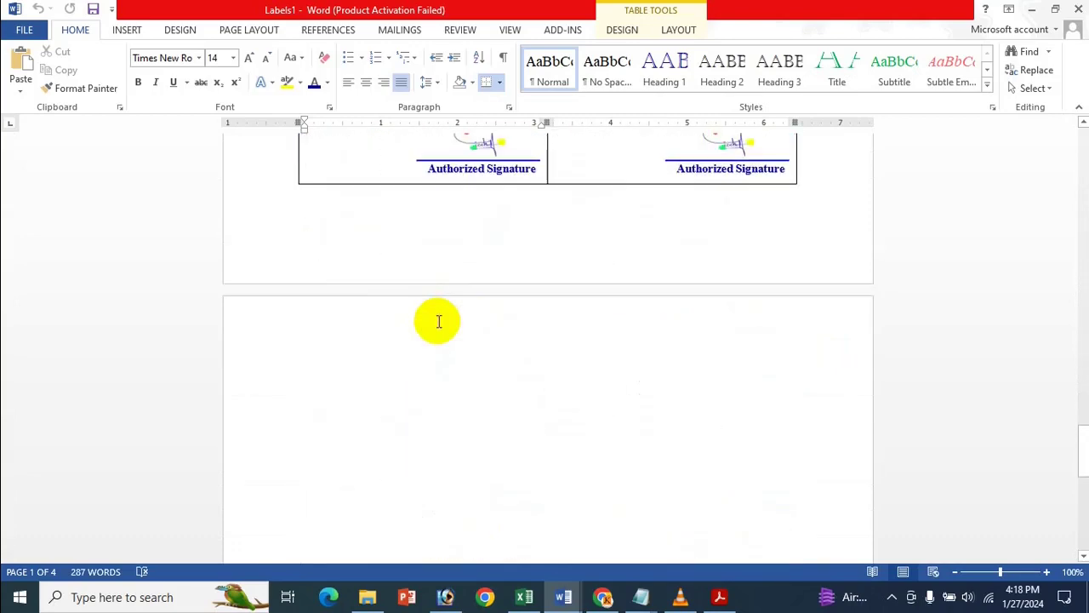
scroll(440, 343, "up", 5)
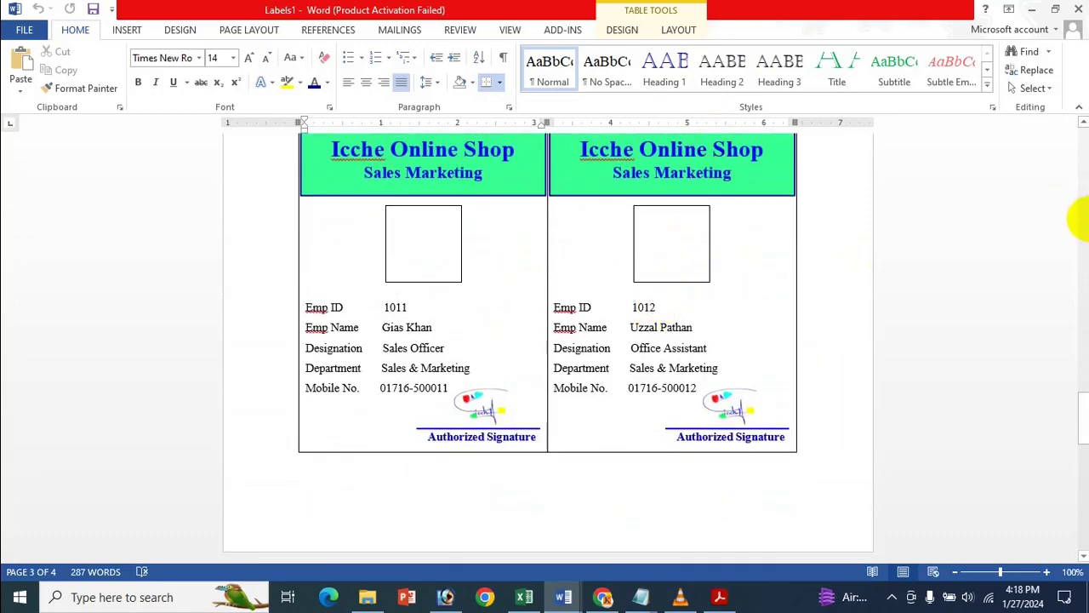
Select the entire content of the merged labels document.
left_click_drag(1076, 415, 1078, 133)
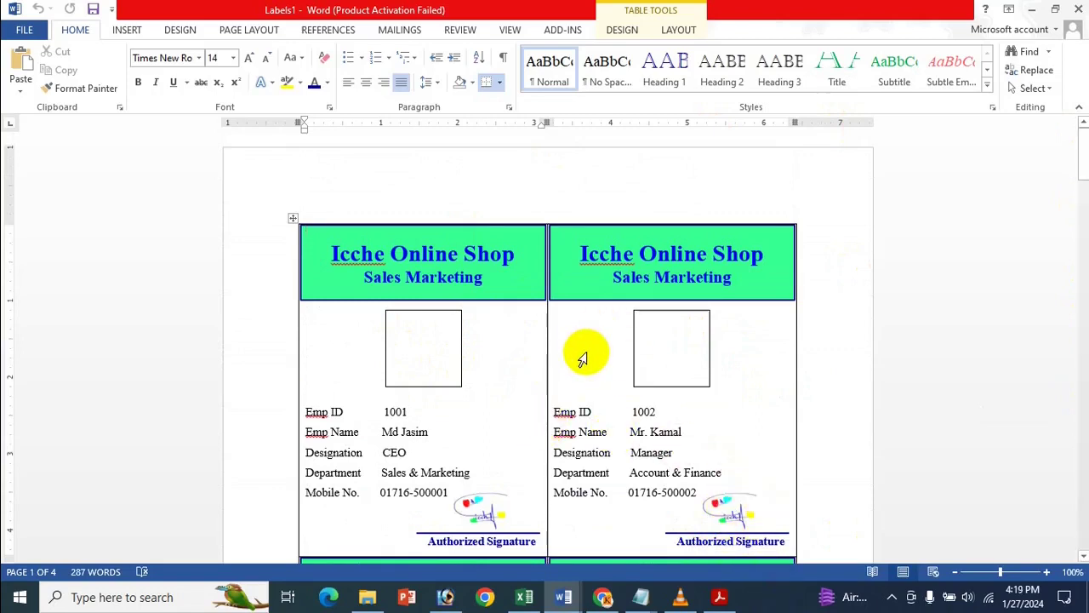
key("ctrl+a")
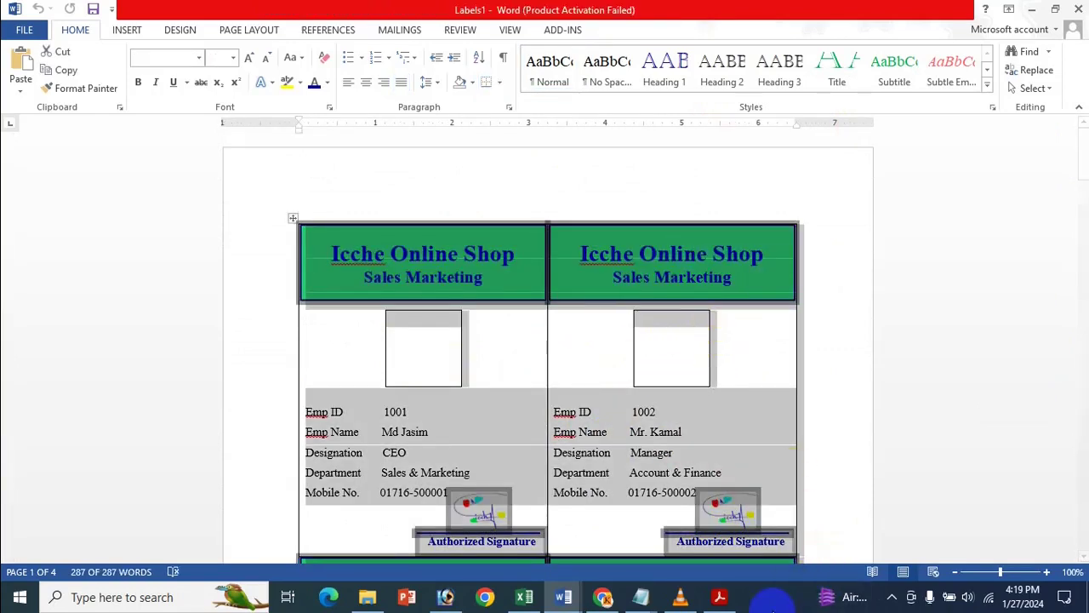